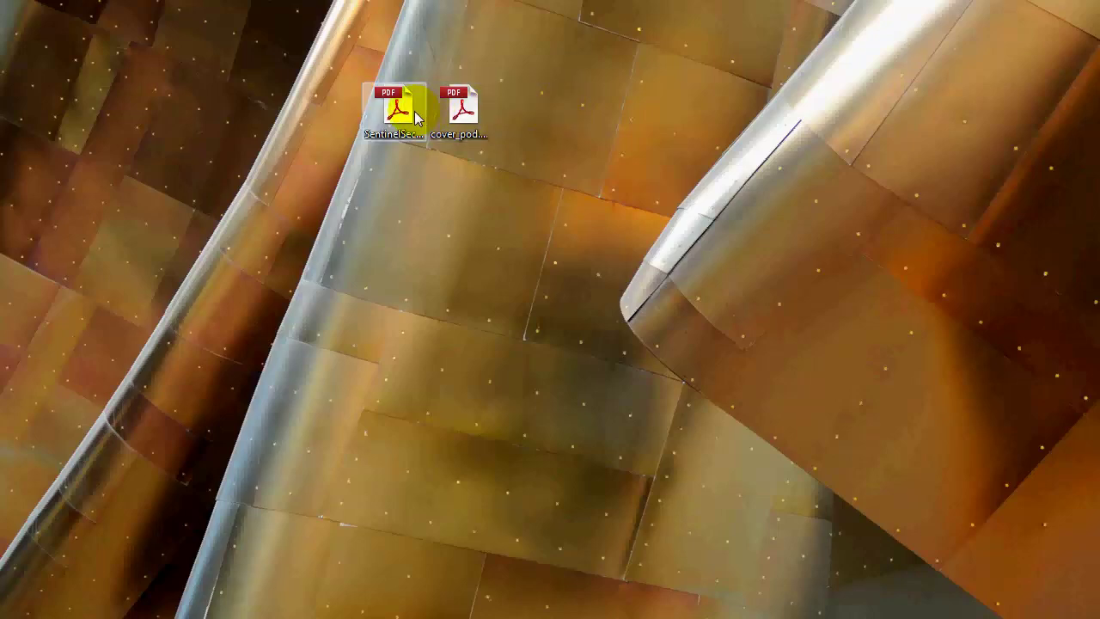
# Select the SentinelSector5_POD.pdf book file among the desktop PDFs
pyautogui.click(416, 117)
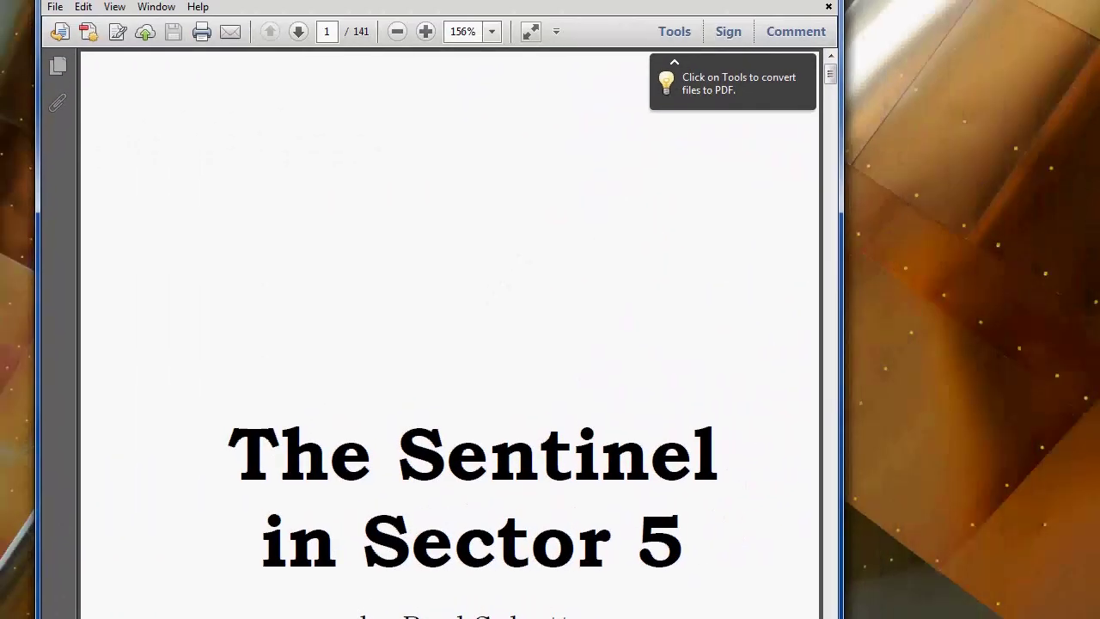
# Reposition the Reader window and bring the full 'The Sentinel in Sector 5' title page into view
pyautogui.moveTo(491, 39); pyautogui.dragTo(480, 2)
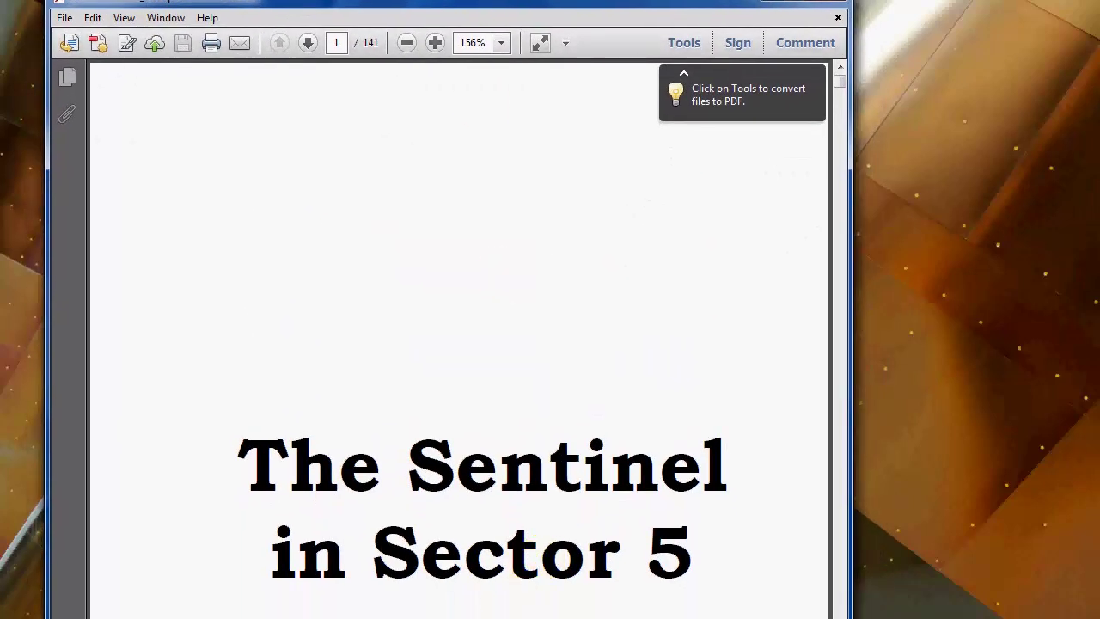
pyautogui.scroll(-5, 406, 251)
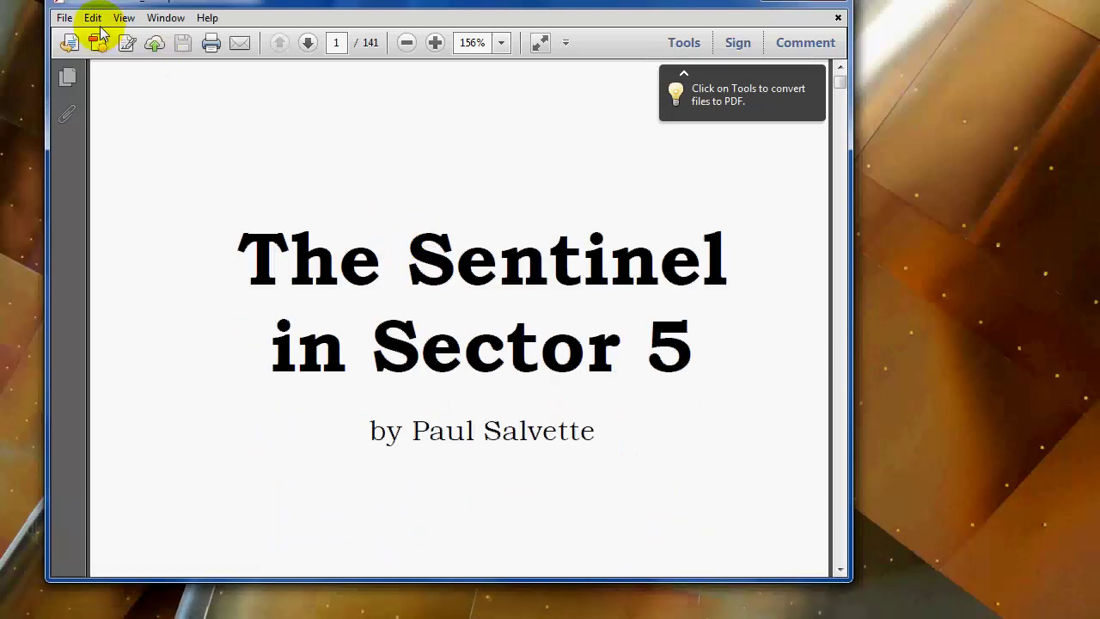
pyautogui.click(67, 17)
pyautogui.click(120, 260)
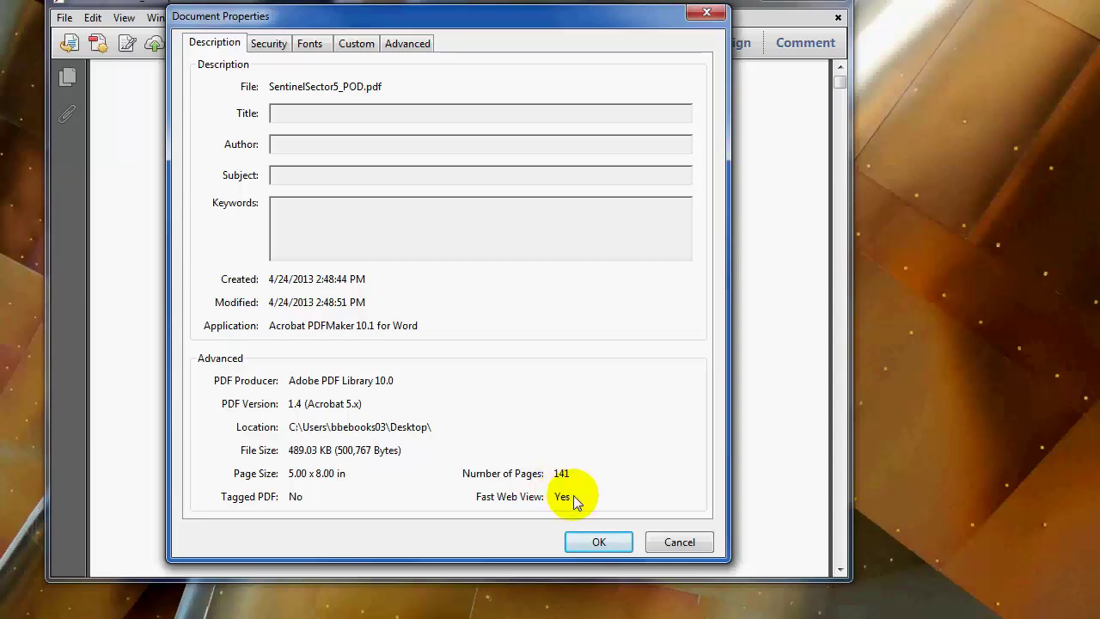
pyautogui.click(598, 542)
# Scroll past the copyright page into the story, selecting and then clearing some page 2 text
pyautogui.scroll(-10, 433, 293)
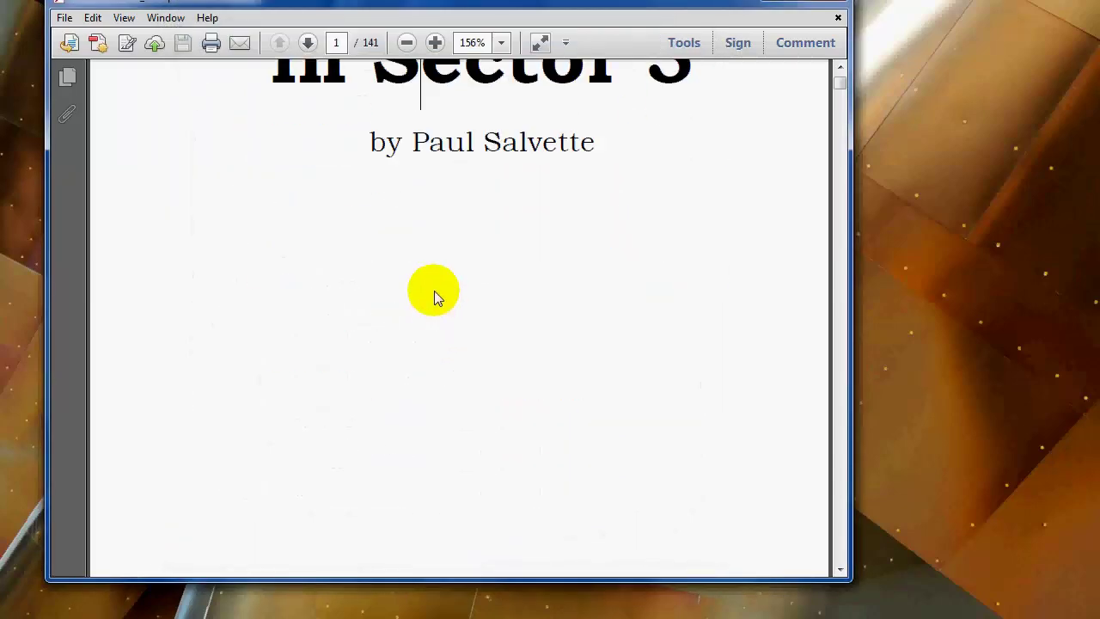
pyautogui.scroll(-4, 434, 282)
pyautogui.scroll(-4, 433, 280)
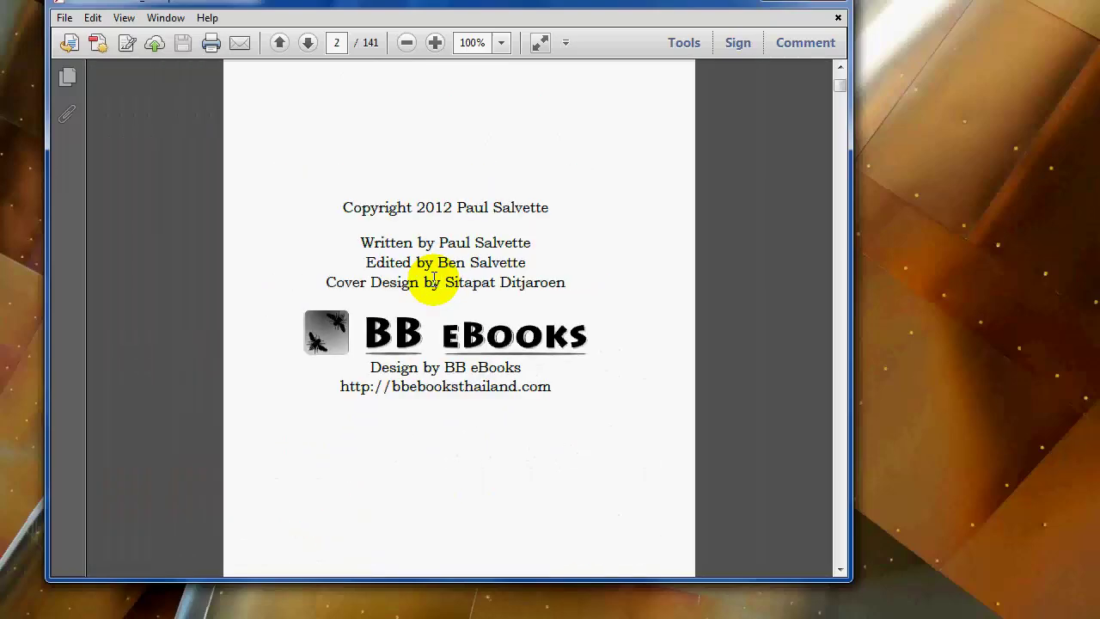
pyautogui.scroll(-12, 434, 280)
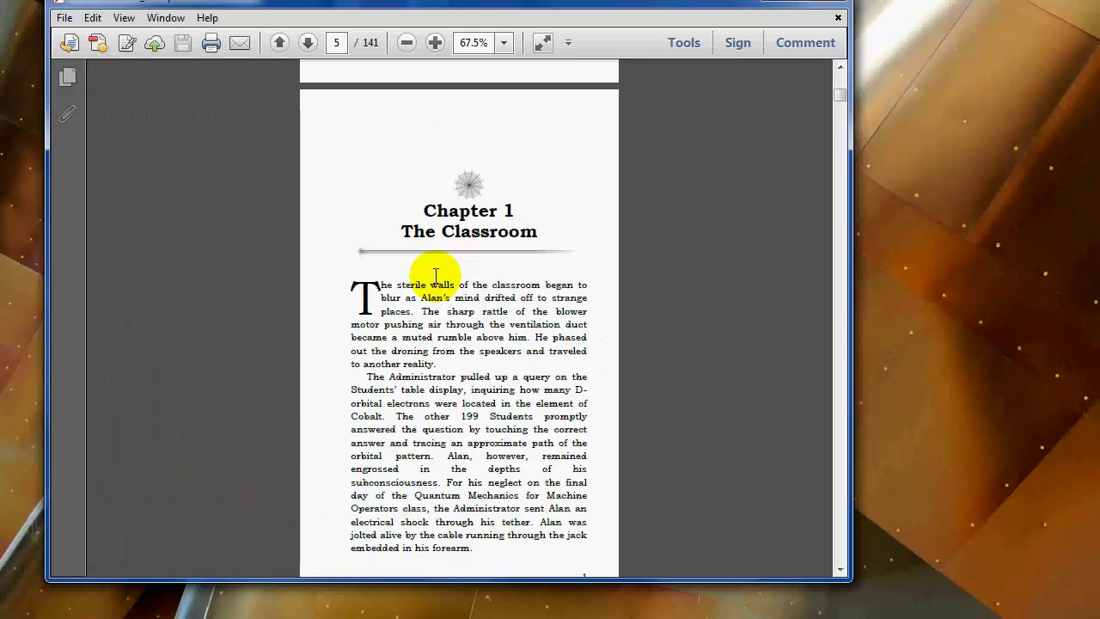
pyautogui.scroll(-2, 436, 275)
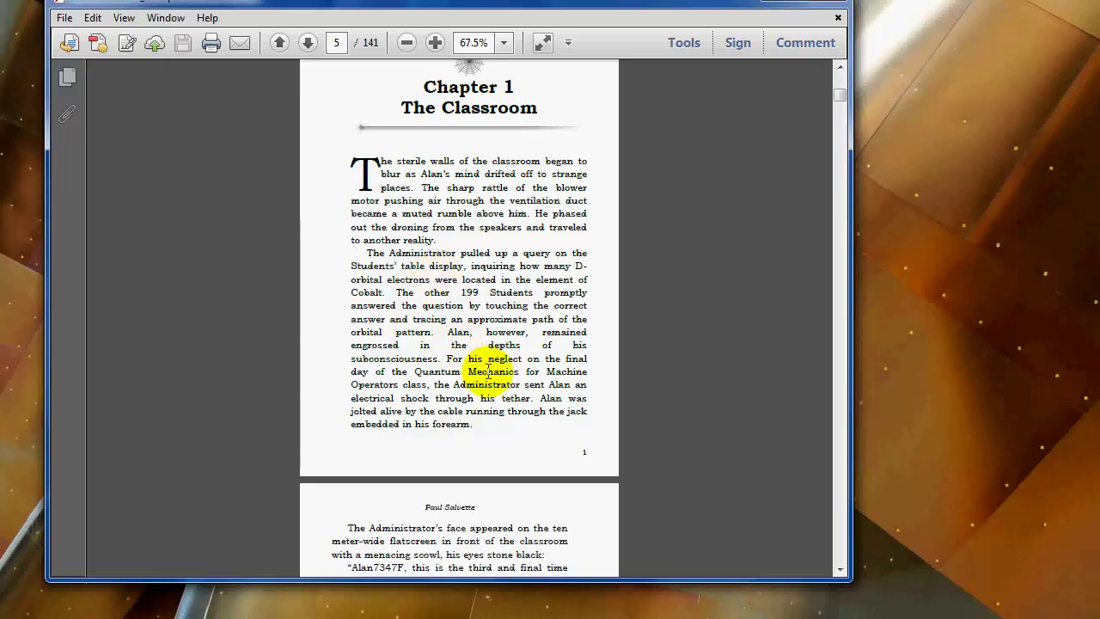
pyautogui.scroll(-7, 393, 314)
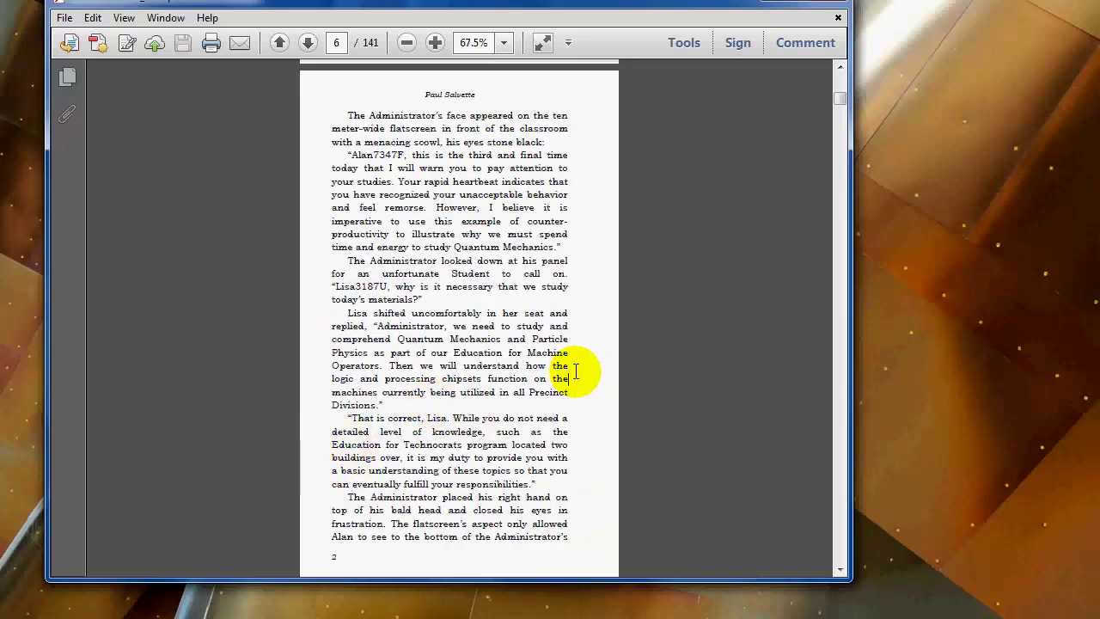
pyautogui.moveTo(591, 373); pyautogui.dragTo(603, 375)
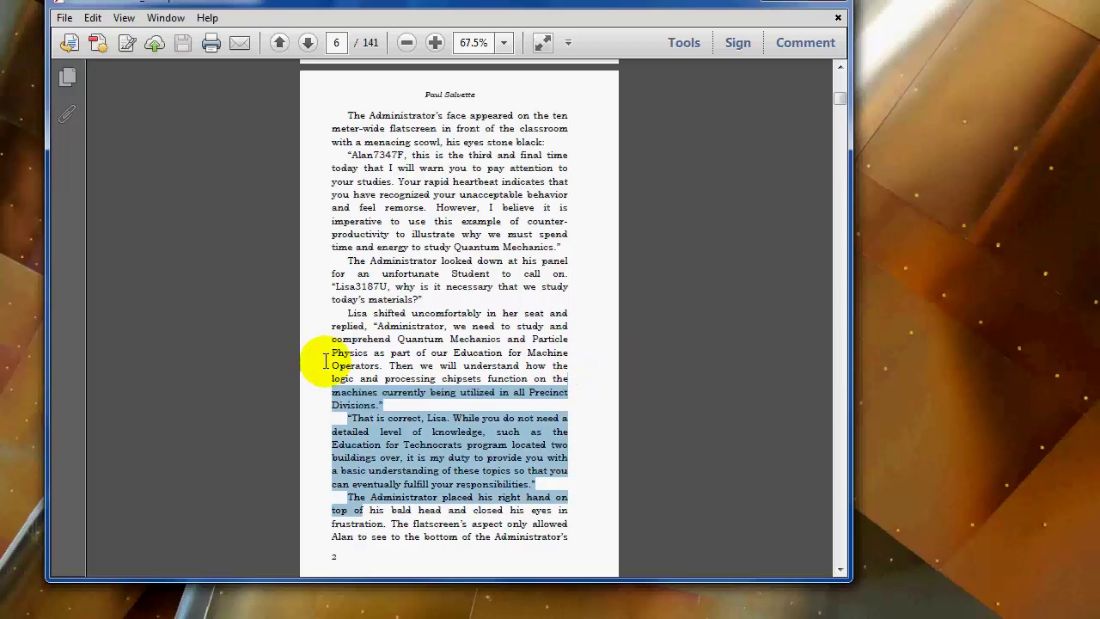
pyautogui.scroll(-3, 369, 389)
pyautogui.scroll(5, 413, 400)
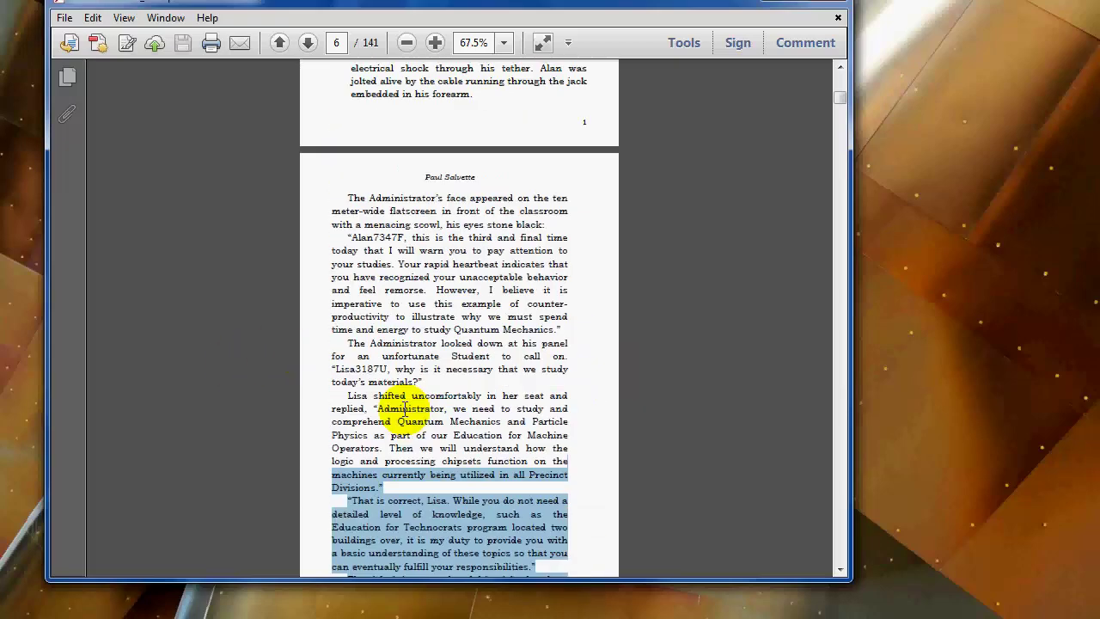
pyautogui.click(590, 364)
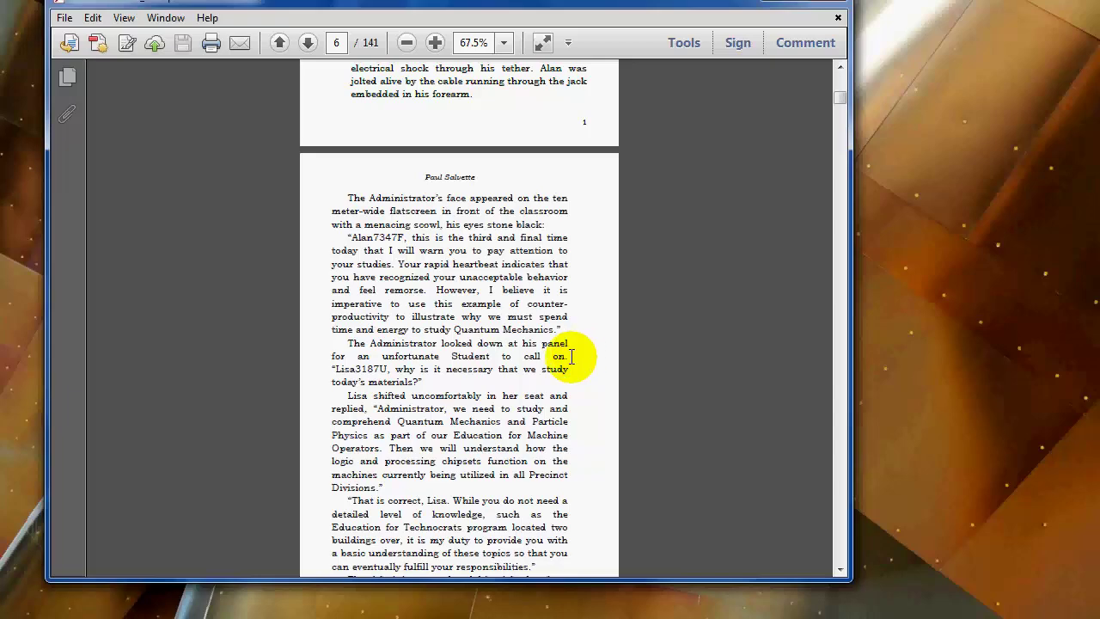
# Scroll back to settle on page 5, the opening of Chapter 1, The Classroom
pyautogui.scroll(5, 308, 224)
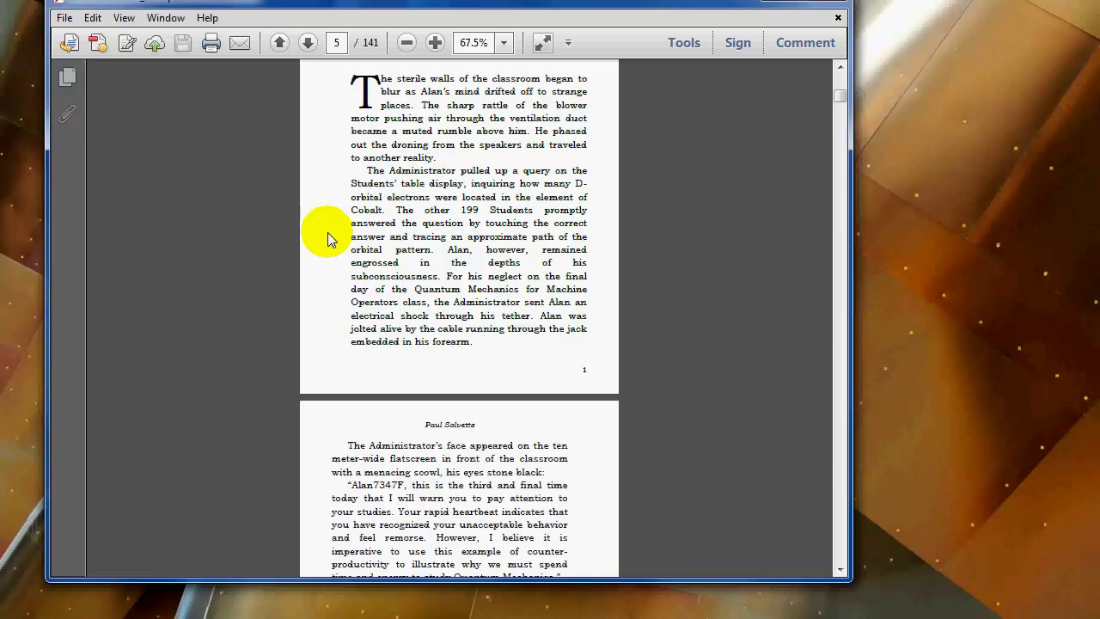
pyautogui.scroll(2, 329, 232)
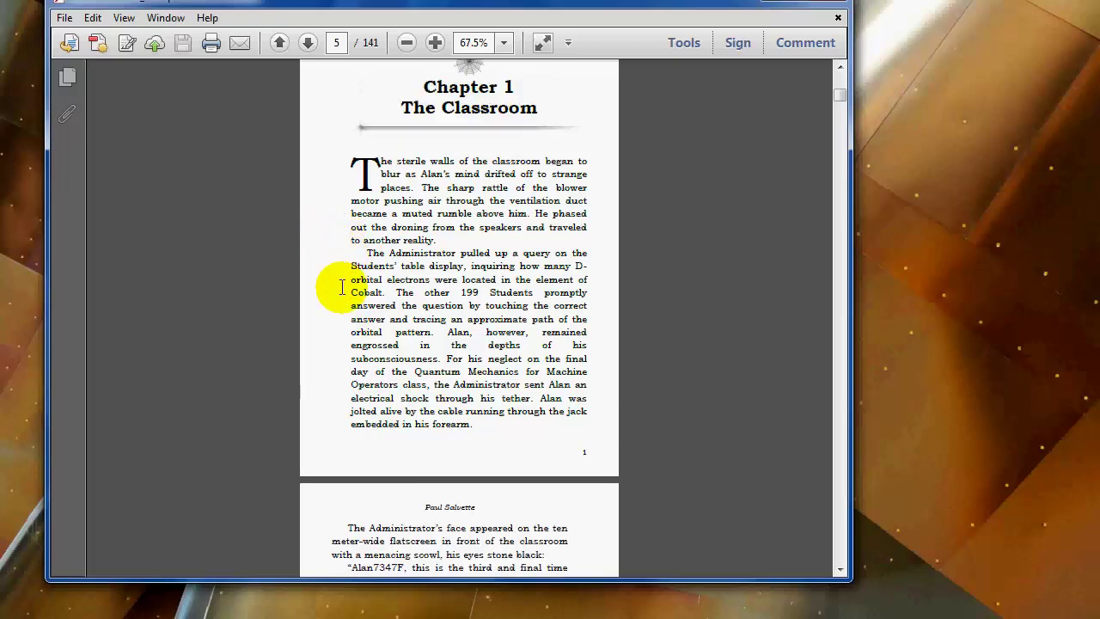
pyautogui.scroll(3, 340, 286)
pyautogui.scroll(-10, 340, 283)
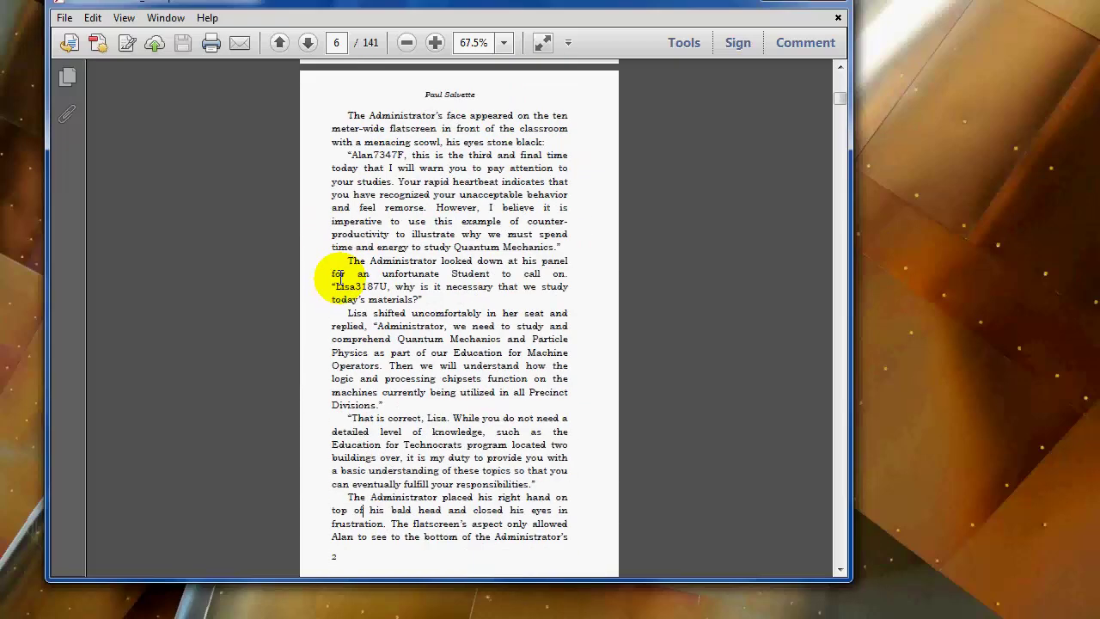
pyautogui.scroll(4, 341, 276)
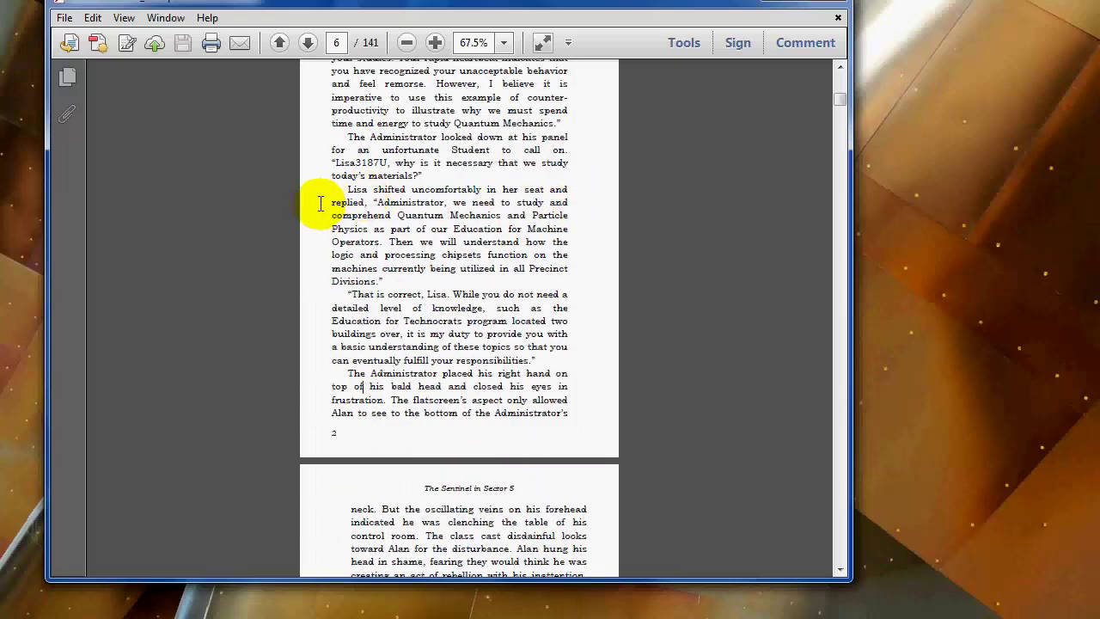
pyautogui.scroll(8, 316, 215)
pyautogui.scroll(8, 322, 225)
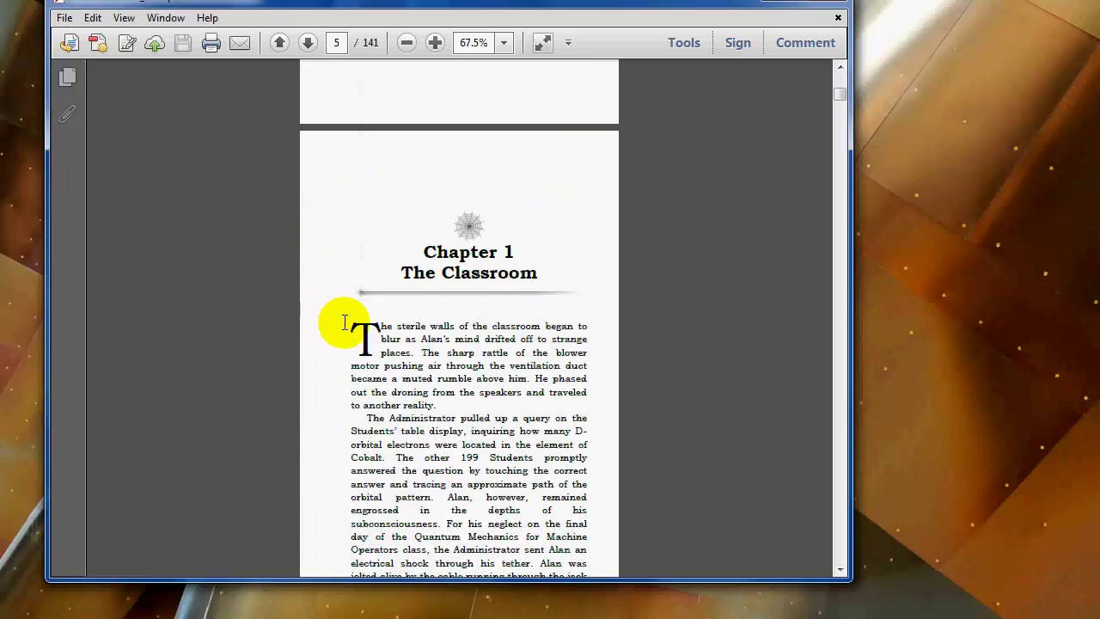
pyautogui.scroll(9, 369, 326)
pyautogui.scroll(4, 379, 340)
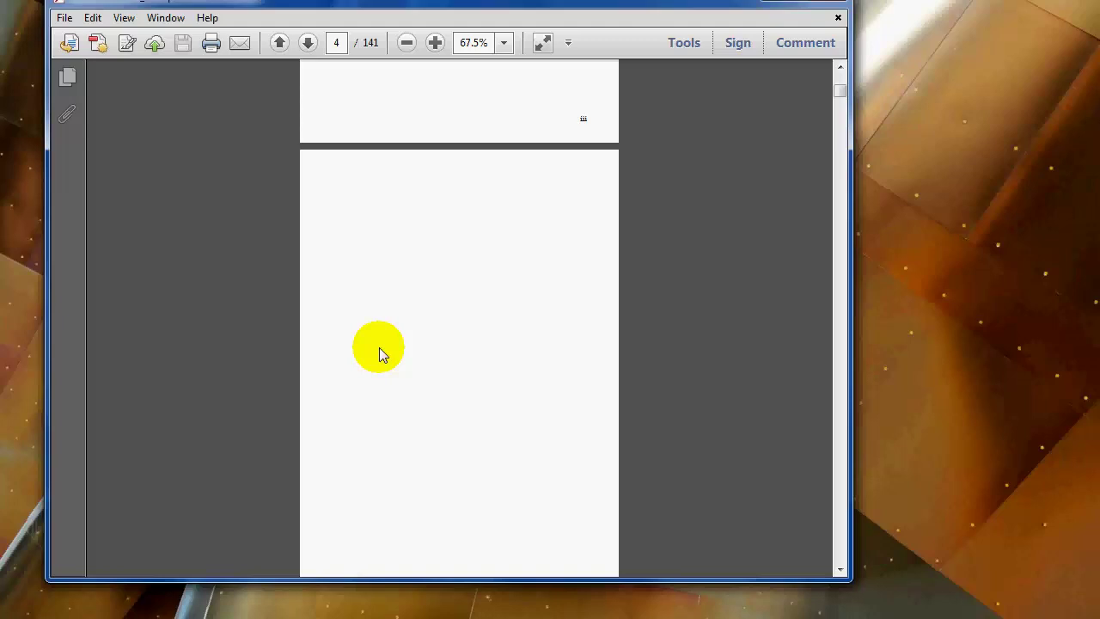
pyautogui.scroll(-5, 400, 213)
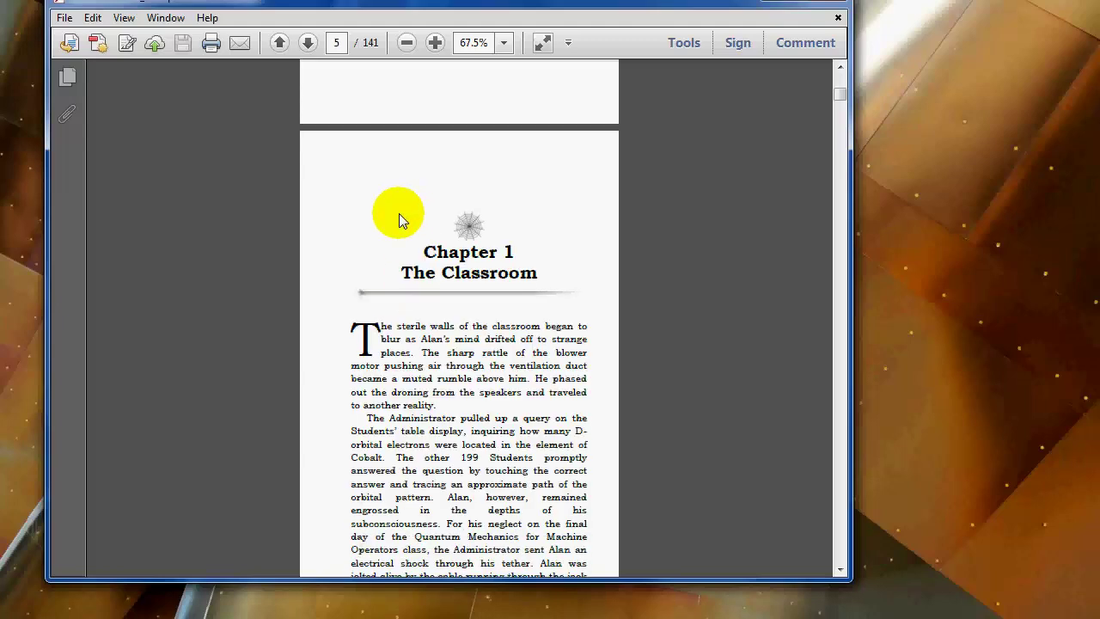
pyautogui.scroll(5, 399, 215)
pyautogui.scroll(-5, 399, 220)
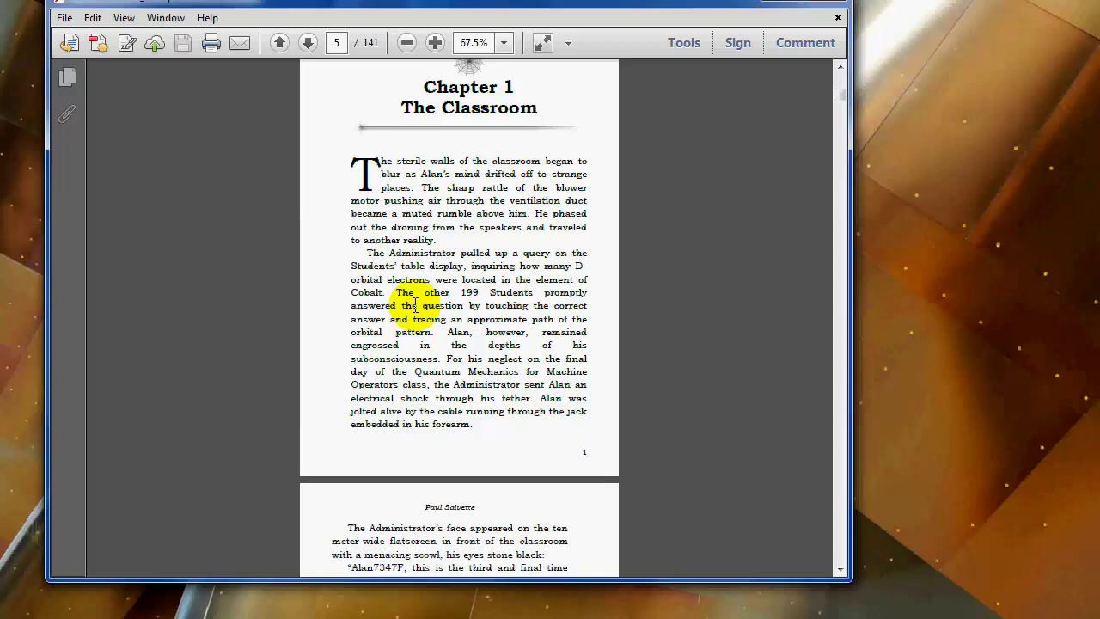
# Page forward through the early chapter pages to the start of Chapter 2
pyautogui.scroll(-4, 416, 307)
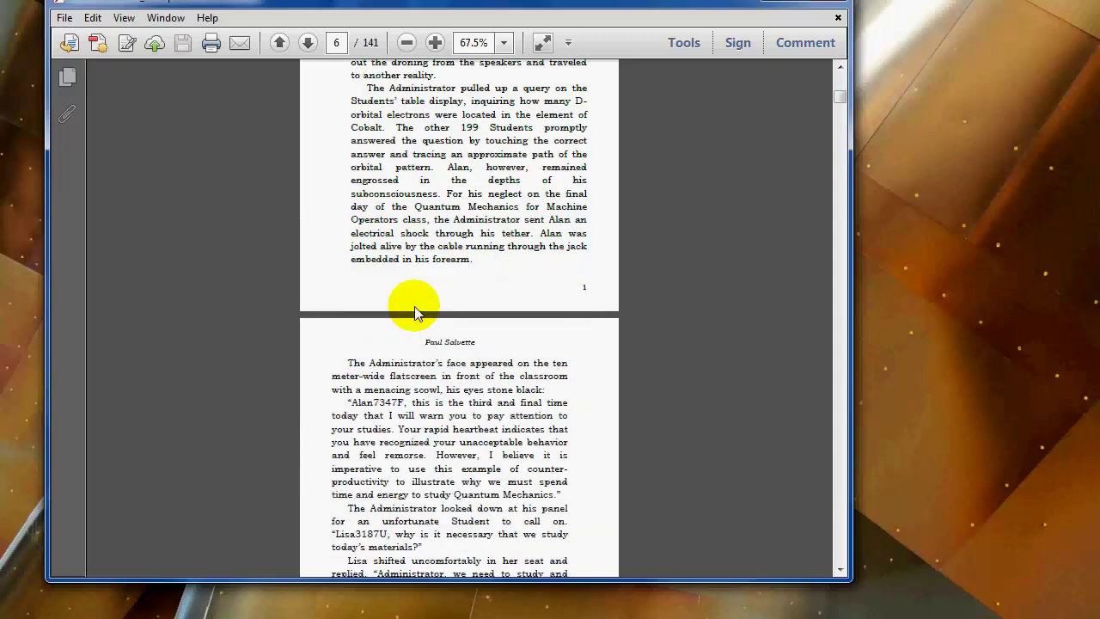
pyautogui.scroll(-20, 414, 311)
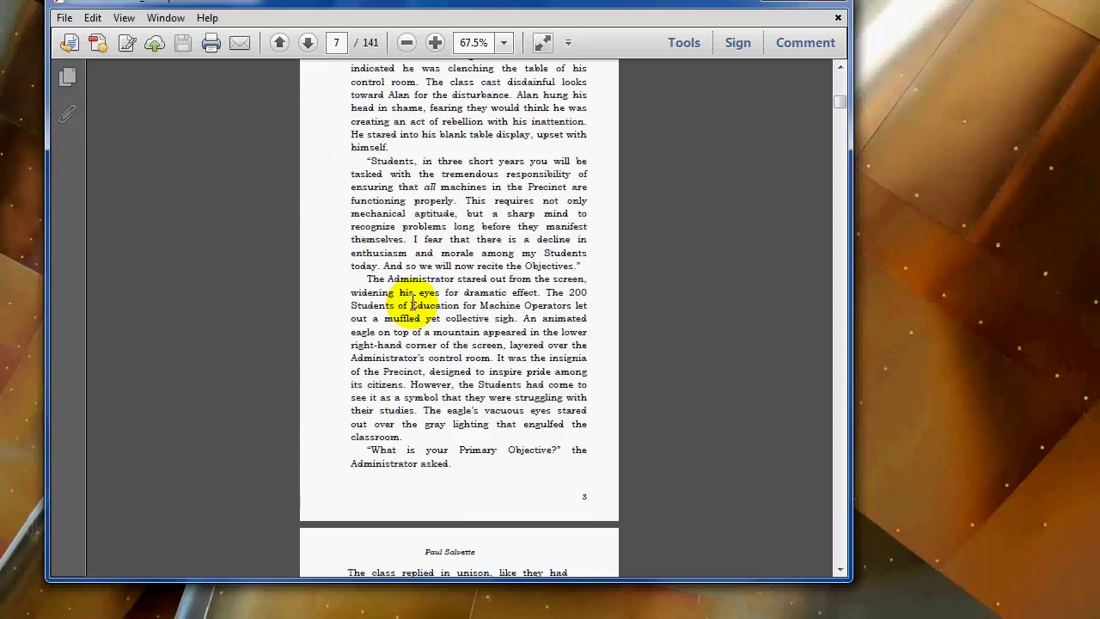
pyautogui.scroll(-20, 414, 302)
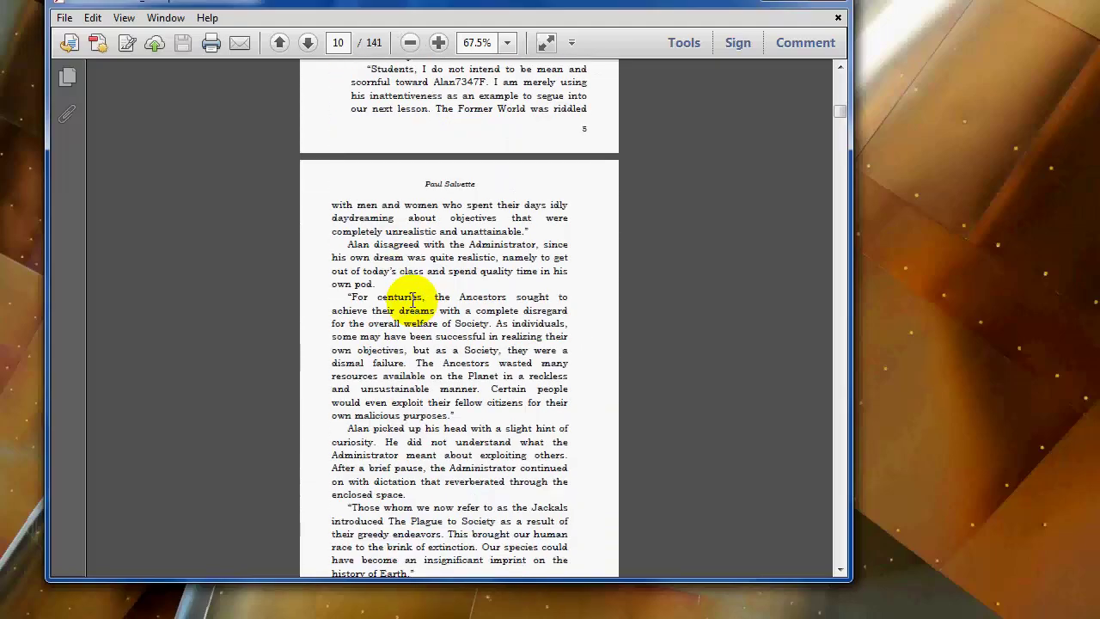
pyautogui.scroll(-20, 413, 301)
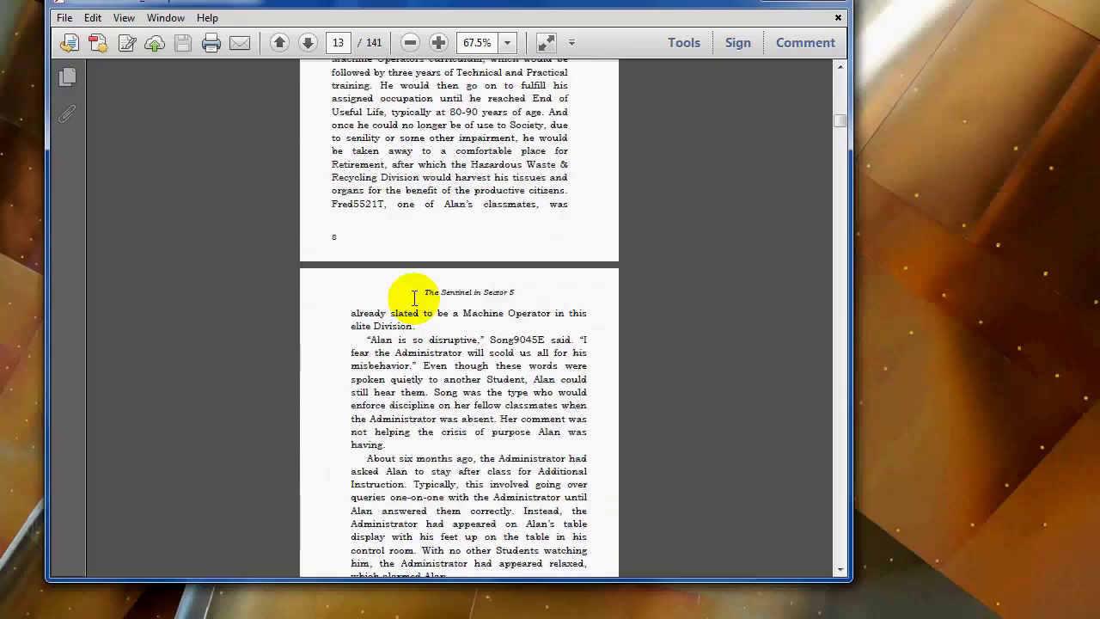
pyautogui.click(842, 315)
pyautogui.click(841, 314)
pyautogui.click(841, 315)
pyautogui.click(841, 314)
pyautogui.click(841, 314)
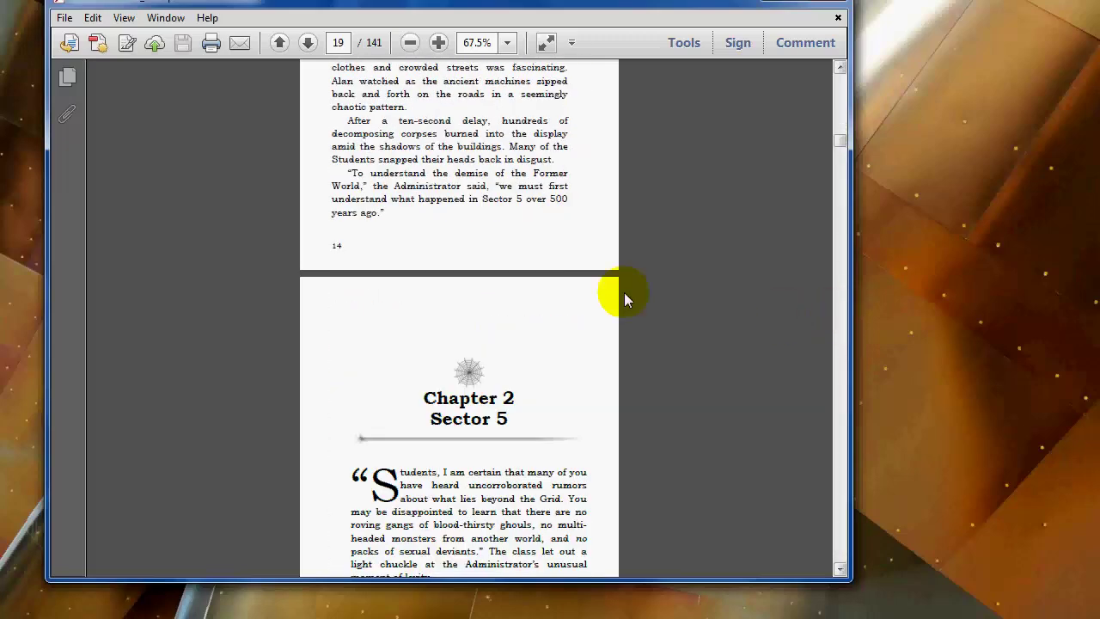
# Scroll on through the story, then jump to page 141, the About the Author page
pyautogui.scroll(-3, 550, 275)
pyautogui.scroll(-1, 481, 309)
pyautogui.scroll(7, 486, 339)
pyautogui.scroll(-5, 486, 331)
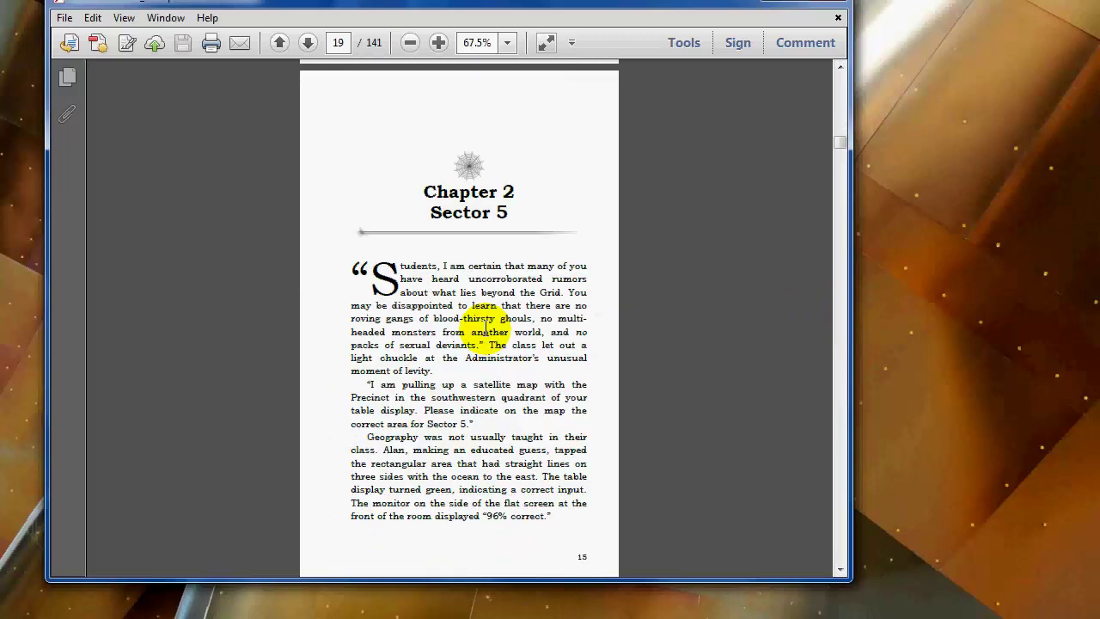
pyautogui.scroll(5, 481, 211)
pyautogui.scroll(6, 499, 198)
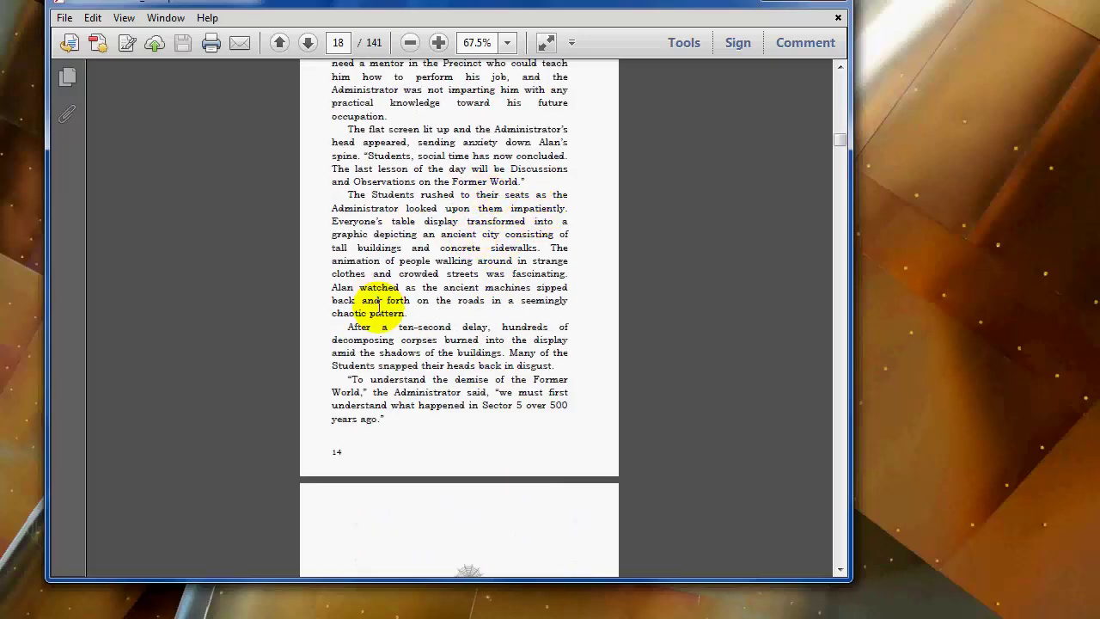
pyautogui.scroll(-10, 381, 307)
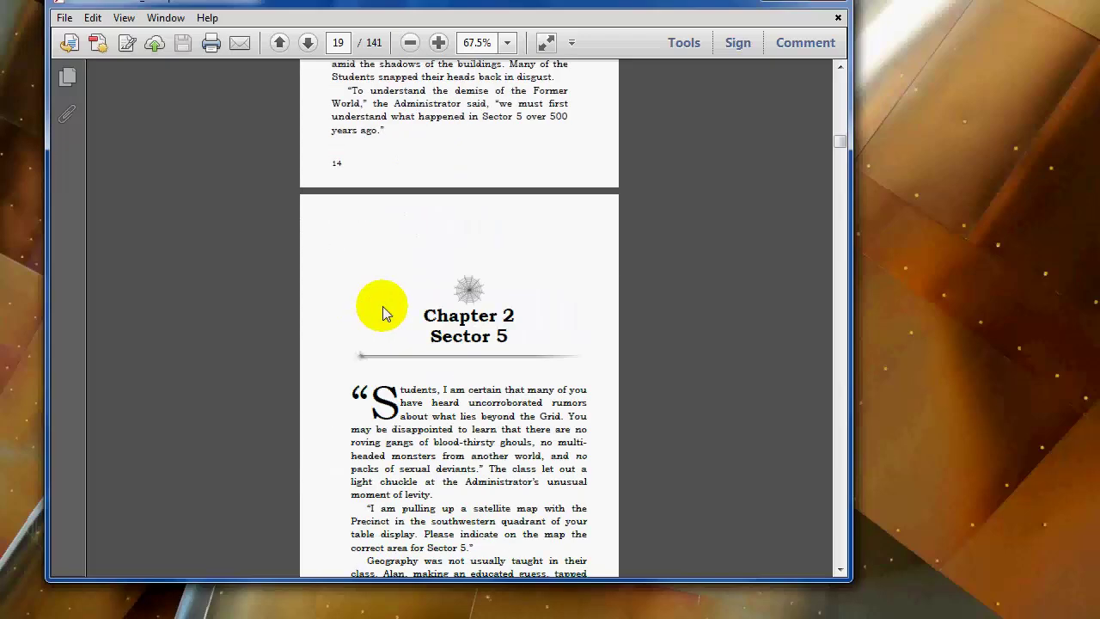
pyautogui.scroll(-1, 450, 381)
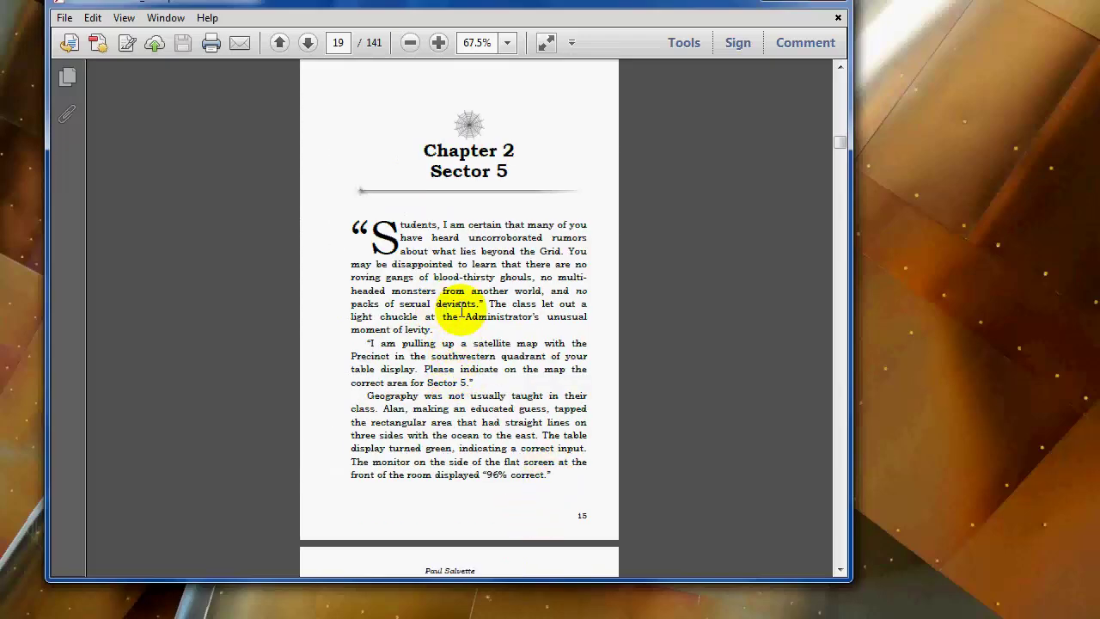
pyautogui.scroll(1, 462, 312)
pyautogui.scroll(-5, 464, 292)
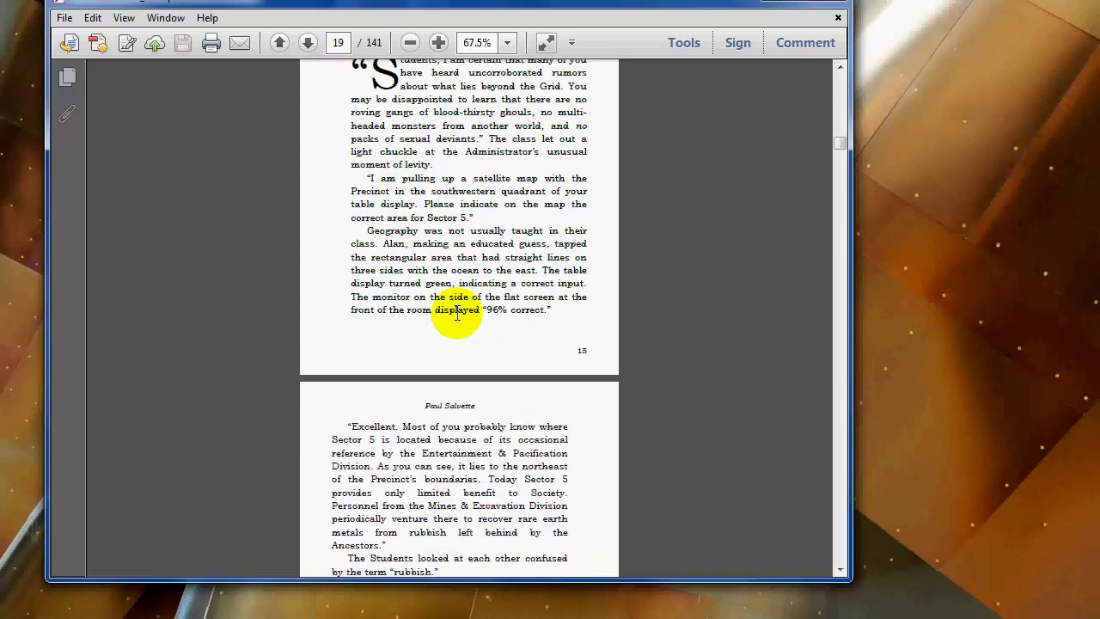
pyautogui.scroll(-3, 465, 268)
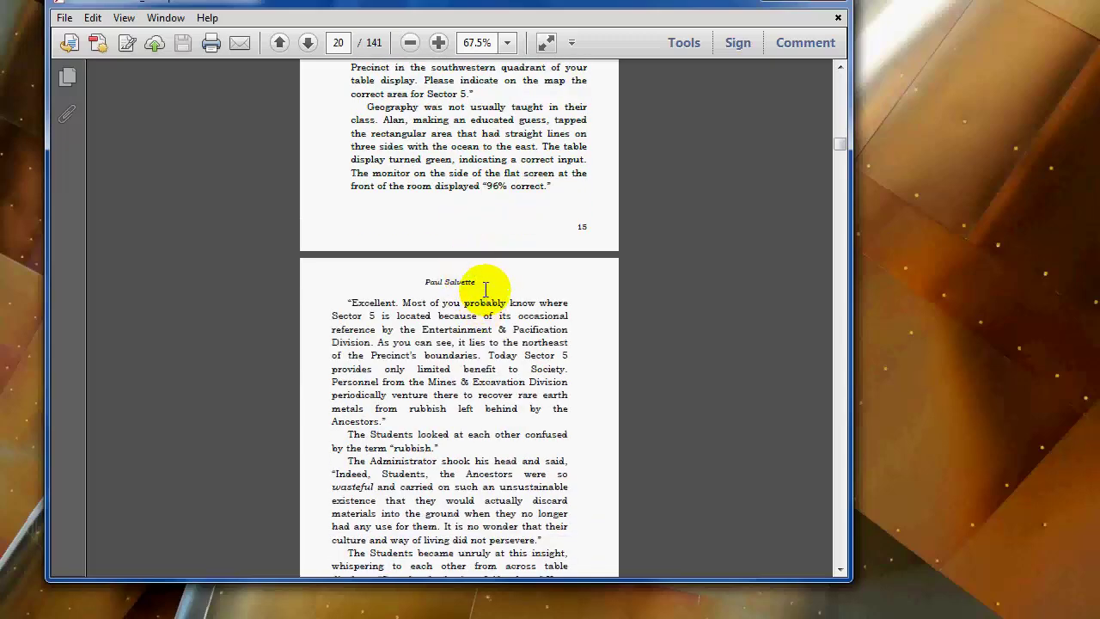
pyautogui.scroll(-2, 485, 289)
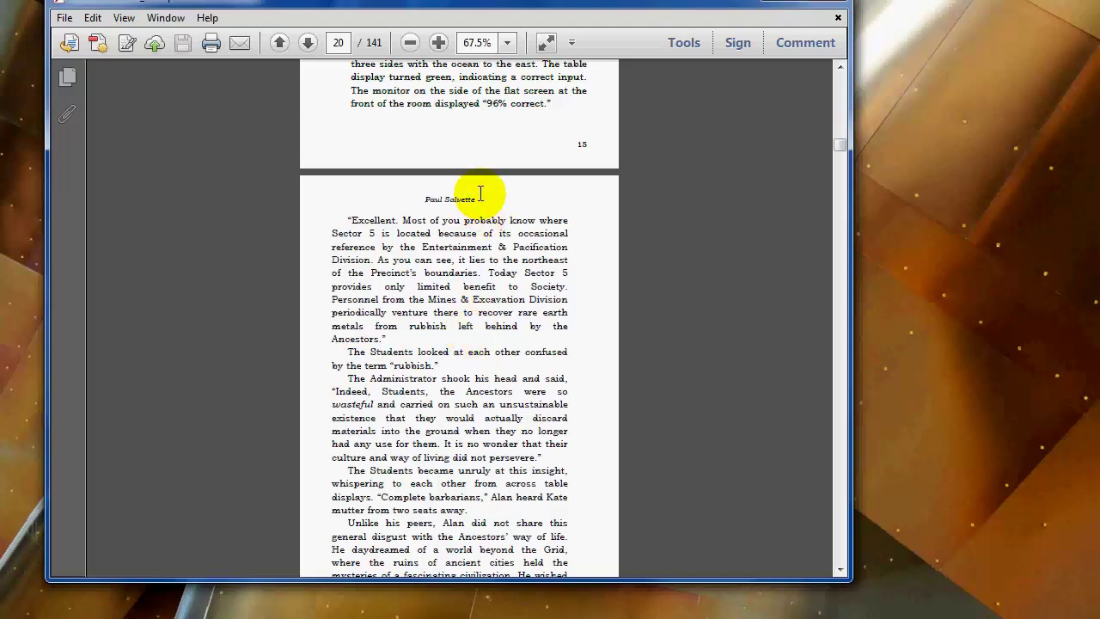
pyautogui.scroll(-10, 483, 275)
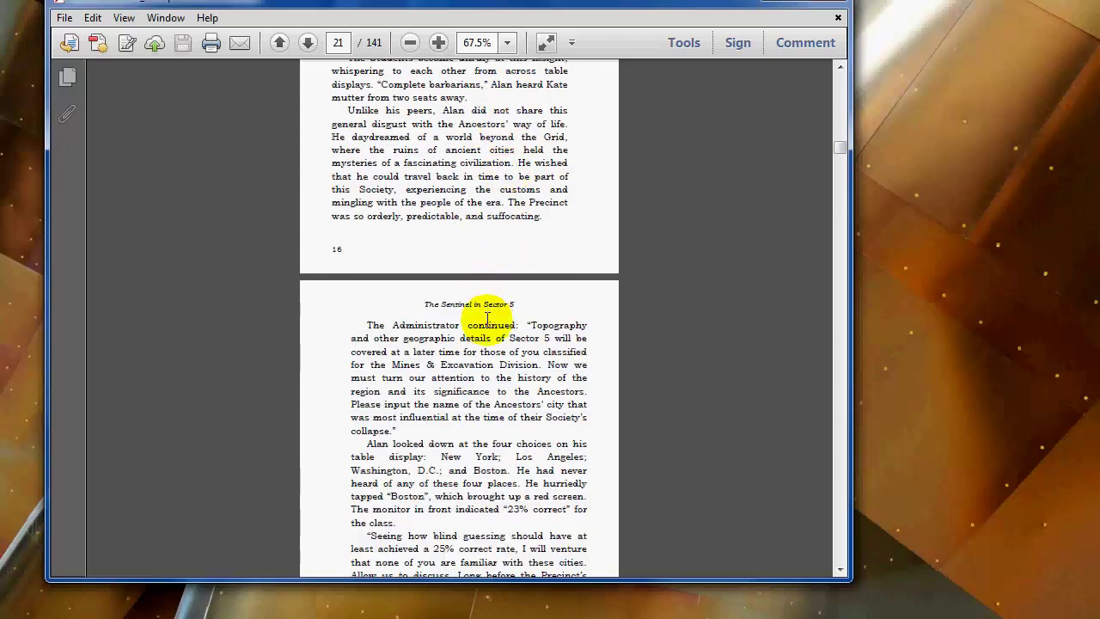
pyautogui.scroll(-2, 483, 283)
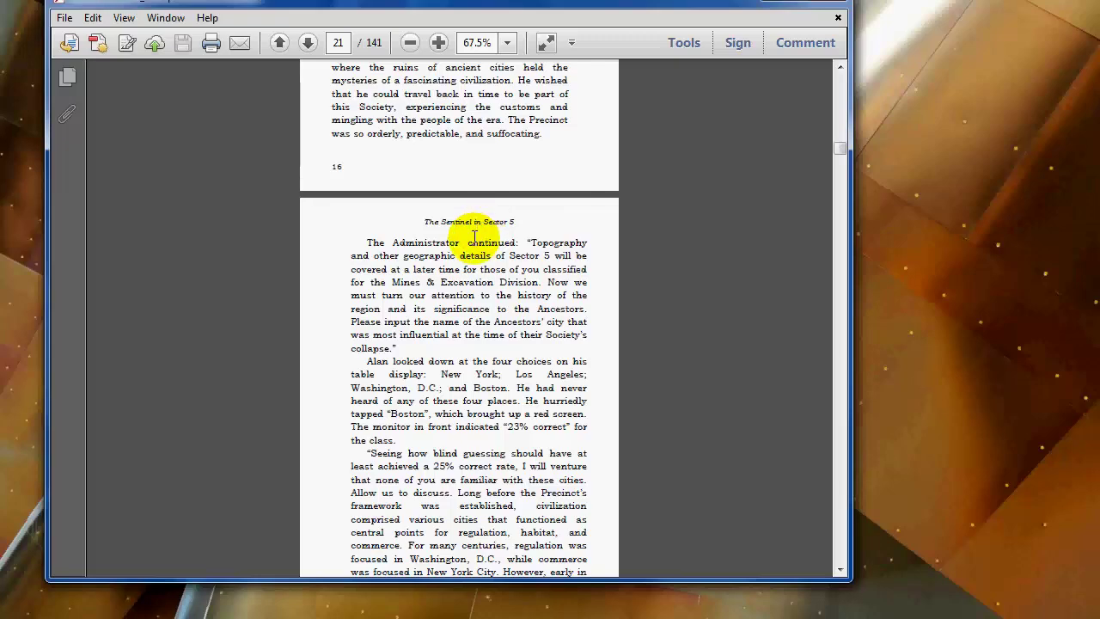
pyautogui.scroll(-7, 472, 280)
pyautogui.scroll(-9, 471, 282)
pyautogui.scroll(-4, 471, 270)
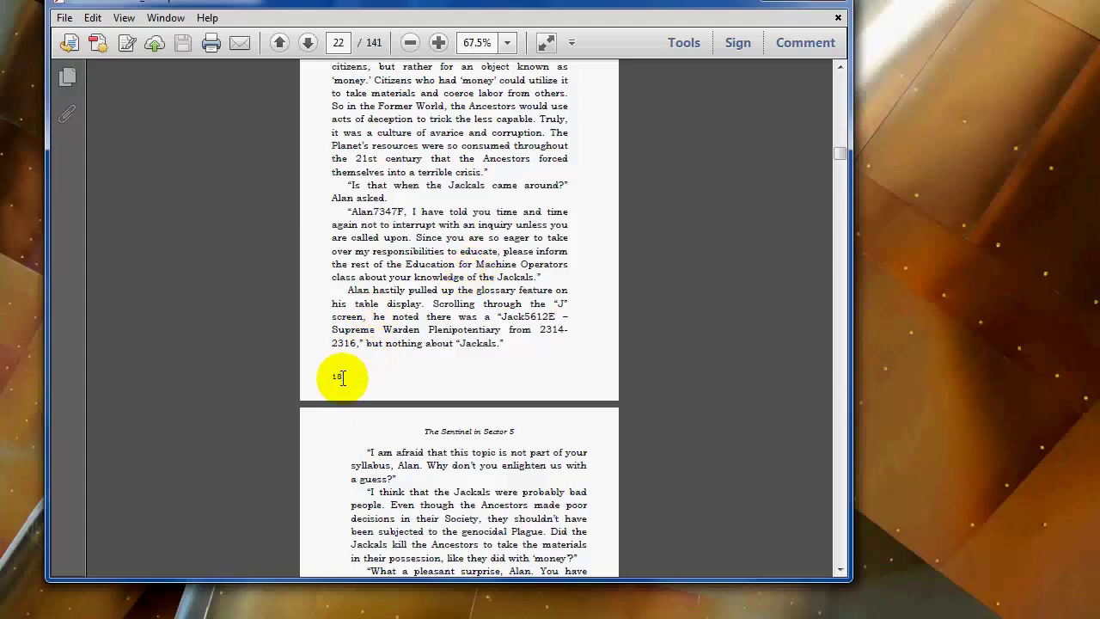
pyautogui.scroll(-20, 405, 269)
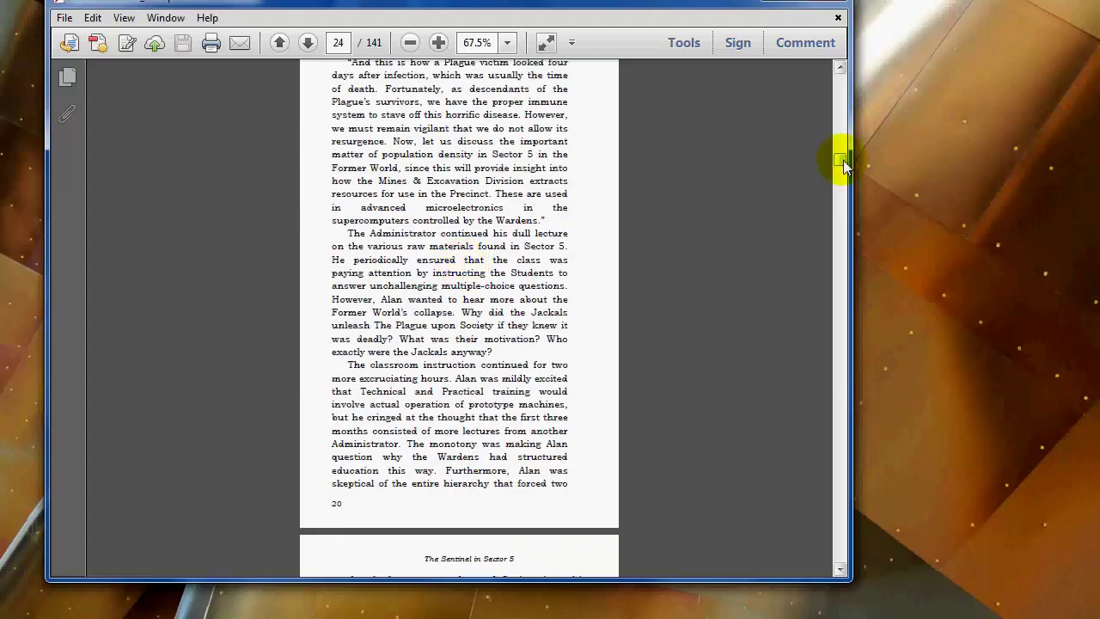
pyautogui.moveTo(843, 159); pyautogui.dragTo(852, 557)
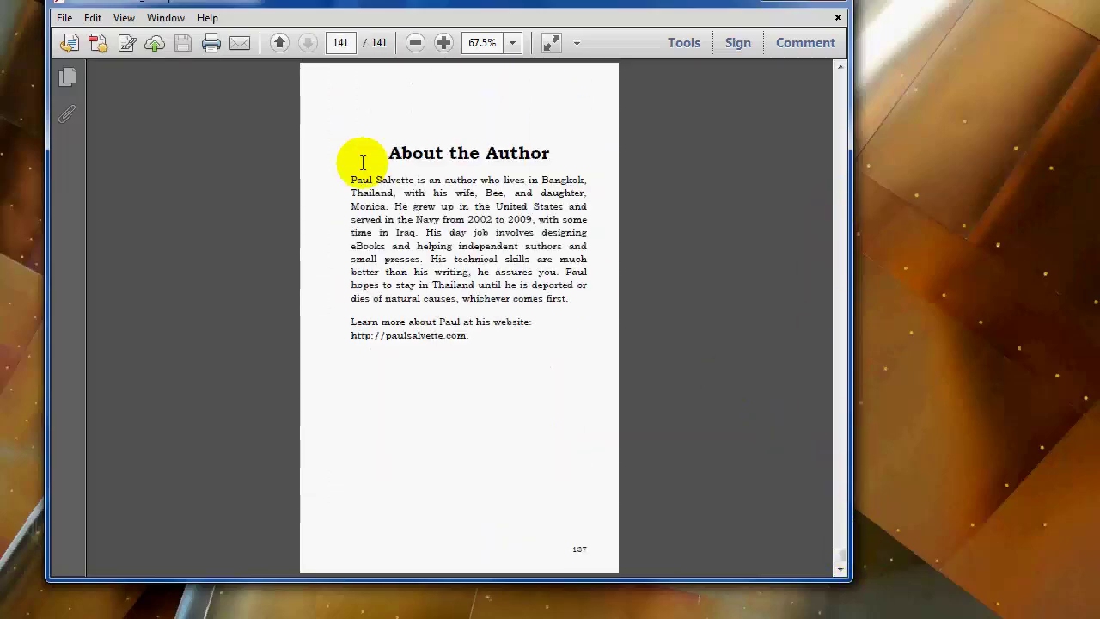
# Check the interior PDF's Document Properties Fonts list for embedded BookmanOldStyle regular, Bold and Italic
pyautogui.click(62, 19)
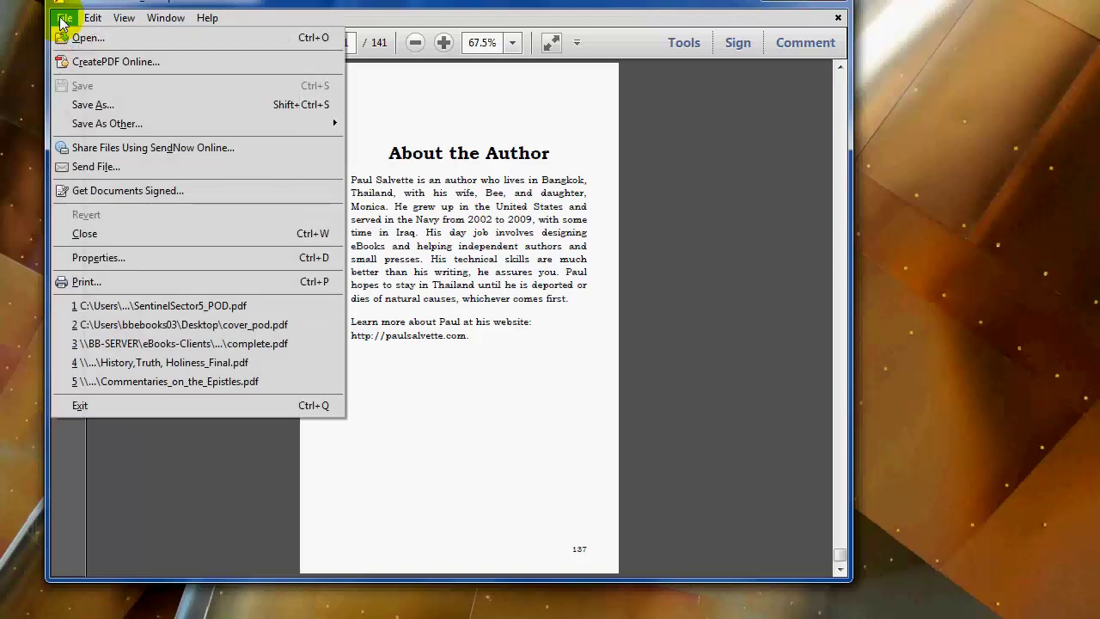
pyautogui.click(178, 258)
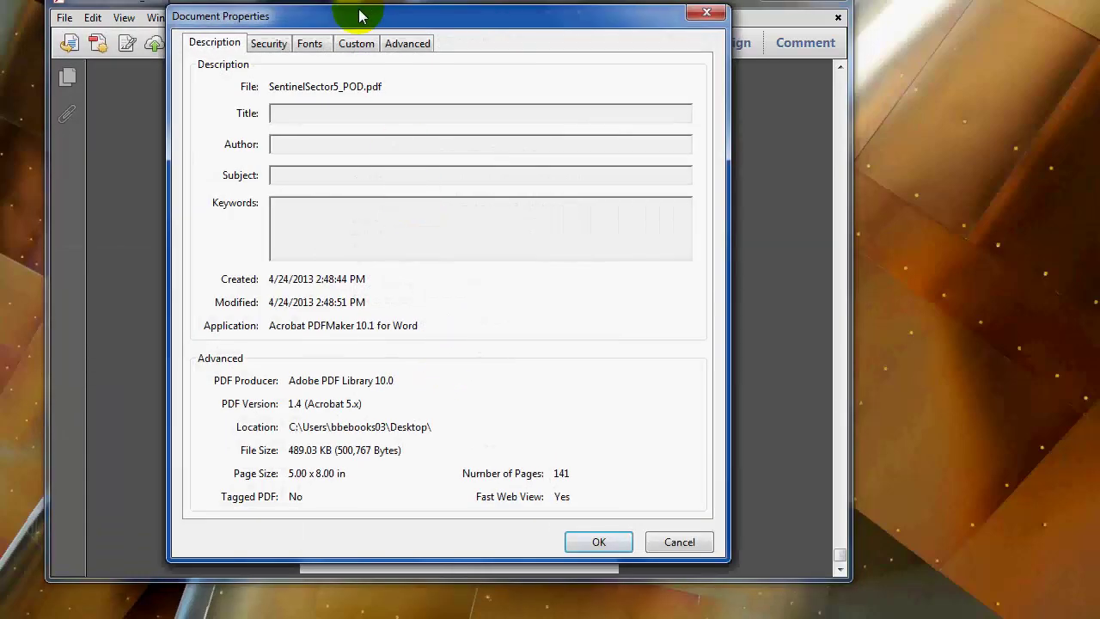
pyautogui.moveTo(359, 15); pyautogui.dragTo(351, 44)
pyautogui.click(298, 73)
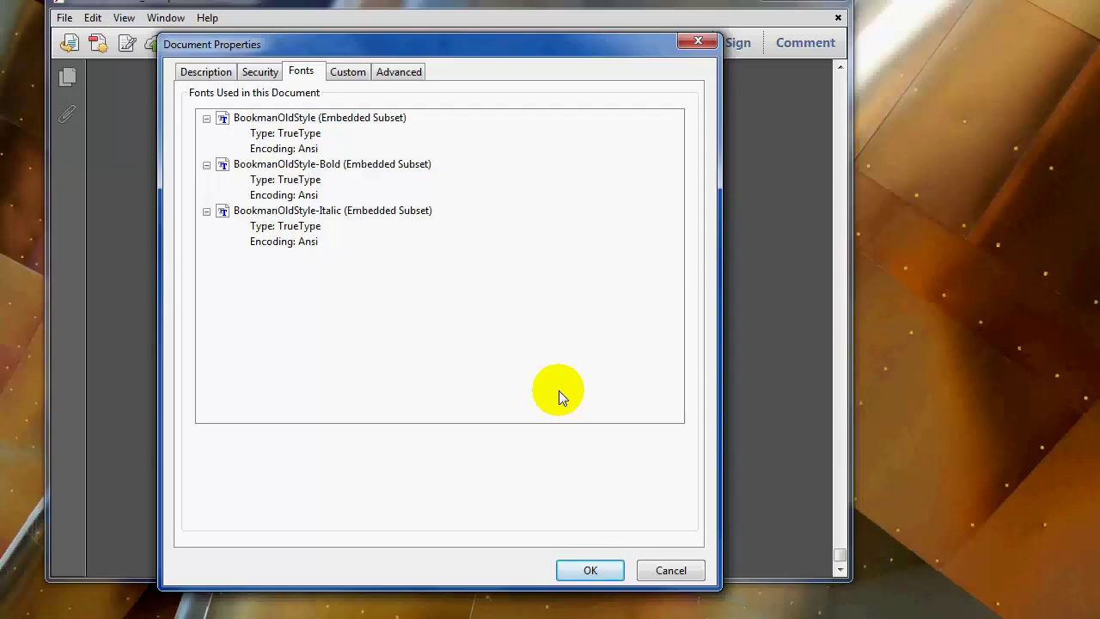
# Close Document Properties and scroll back through the closing pages to page 135
pyautogui.click(602, 571)
pyautogui.scroll(10, 541, 350)
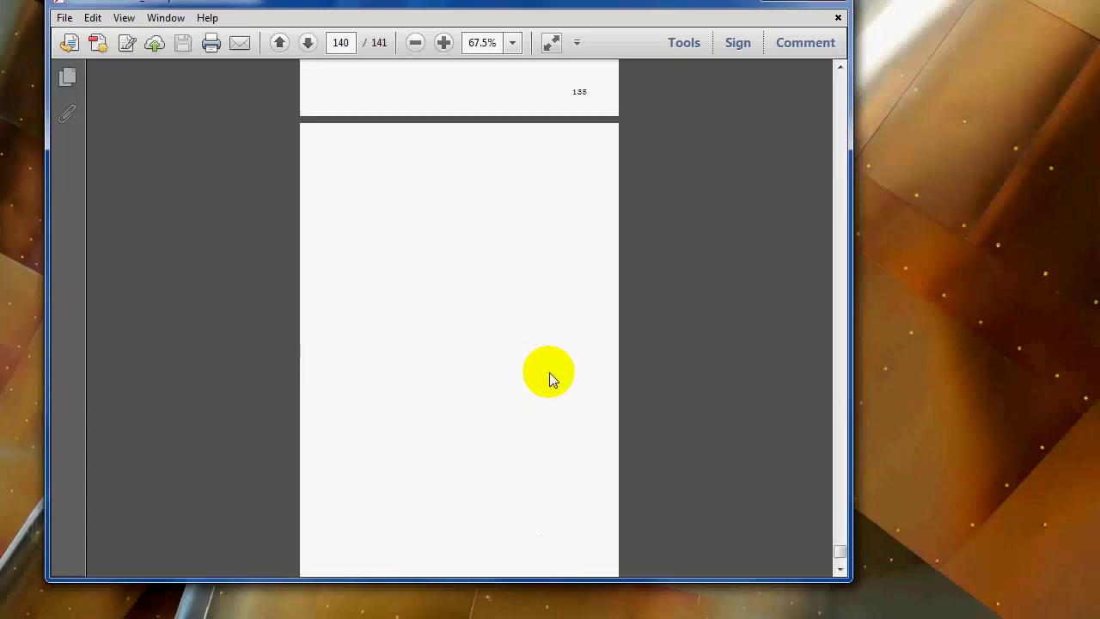
pyautogui.scroll(5, 550, 374)
pyautogui.scroll(-6, 546, 327)
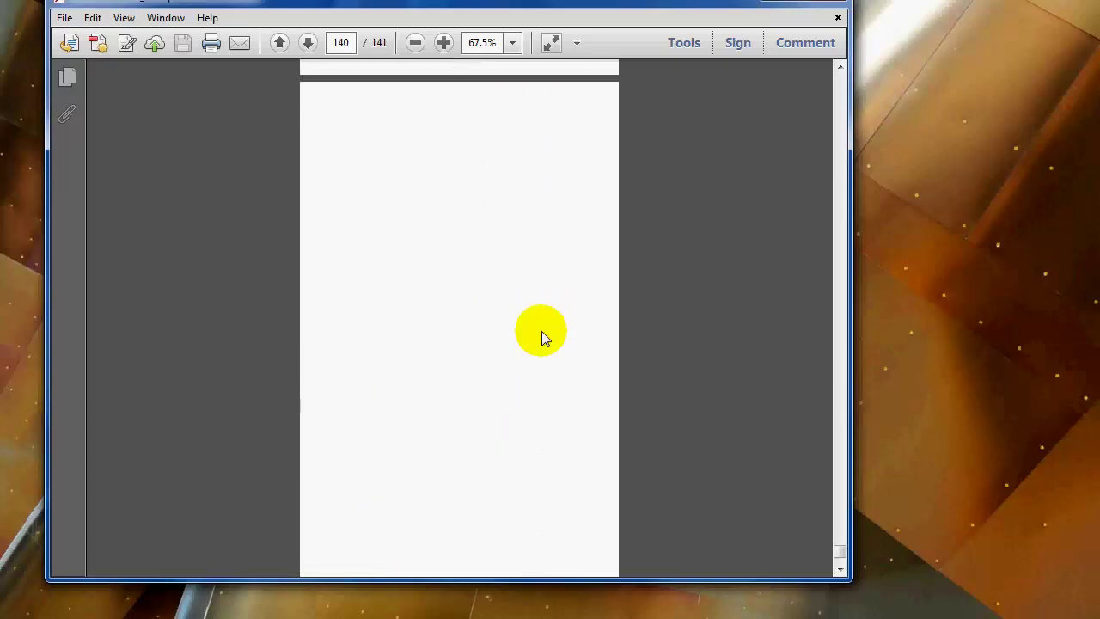
pyautogui.scroll(10, 520, 240)
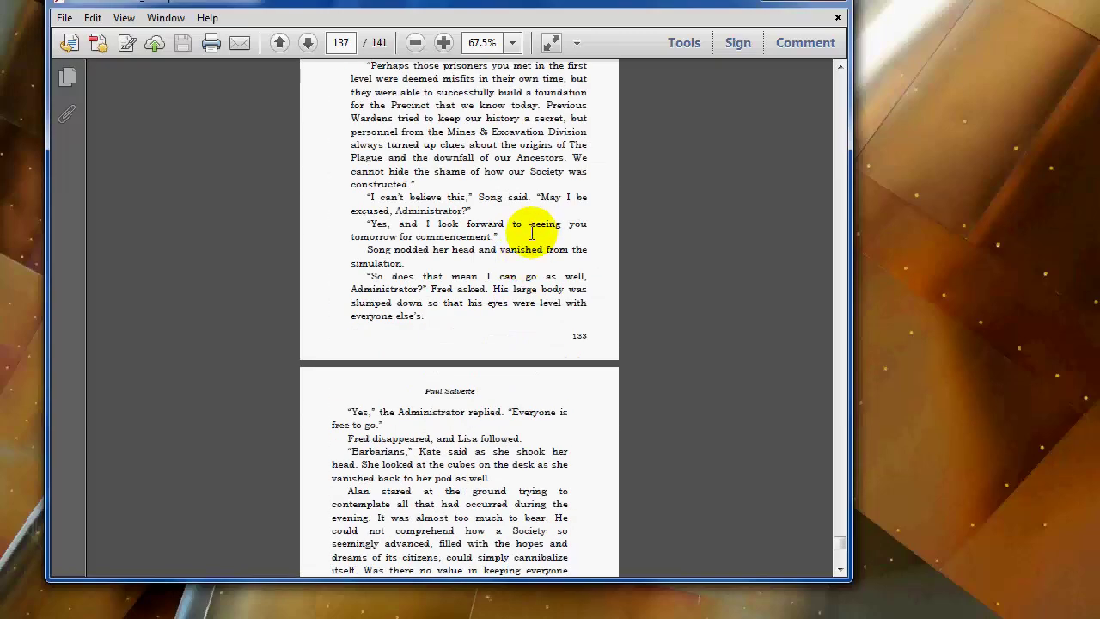
pyautogui.scroll(10, 531, 239)
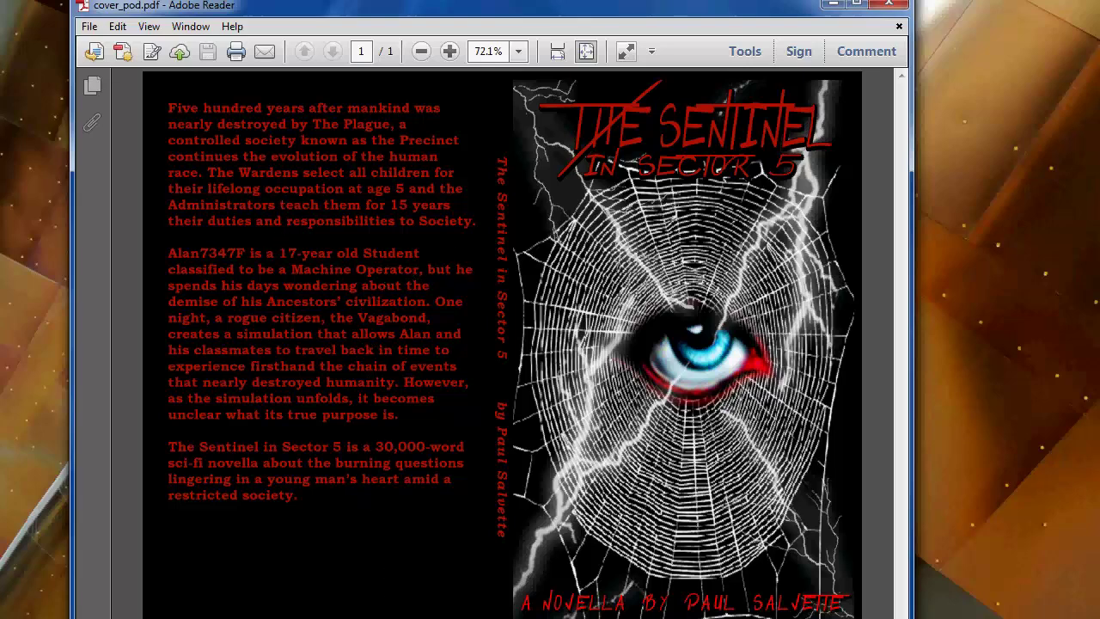
# Scroll cover_pod.pdf to show the whole wraparound cover: back blurb, spine and front artwork
pyautogui.scroll(-1, 412, 556)
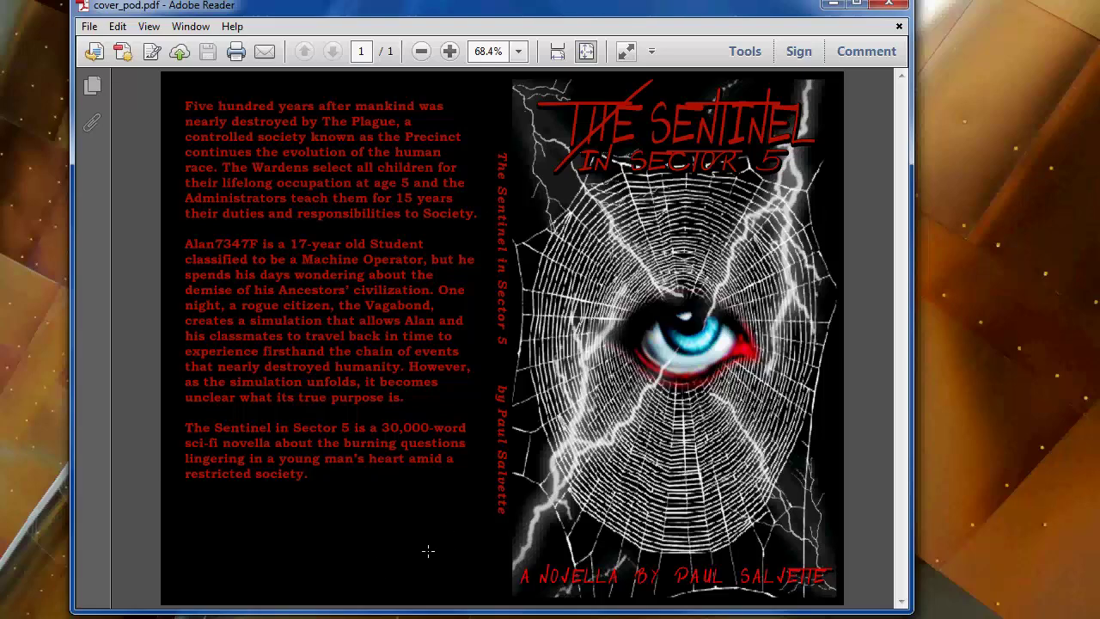
pyautogui.click(89, 26)
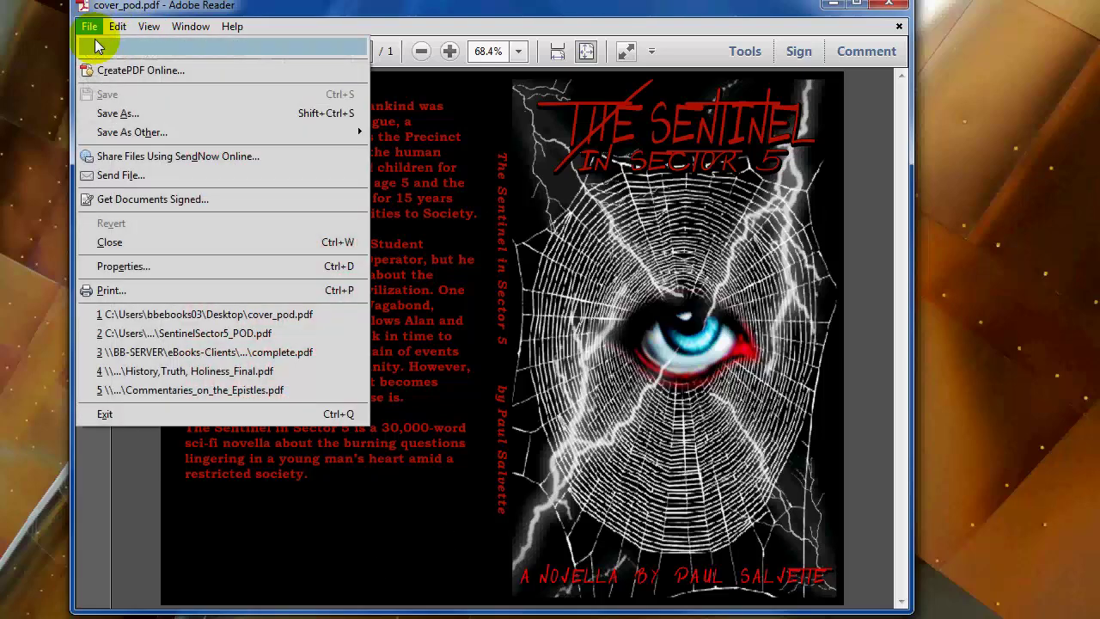
pyautogui.click(146, 268)
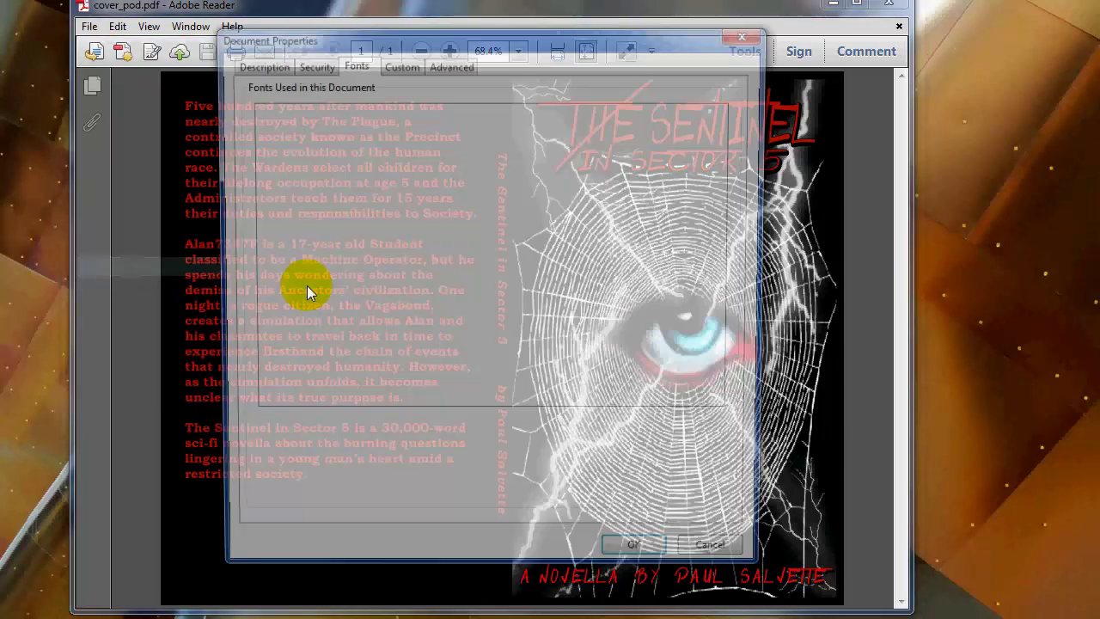
pyautogui.click(249, 64)
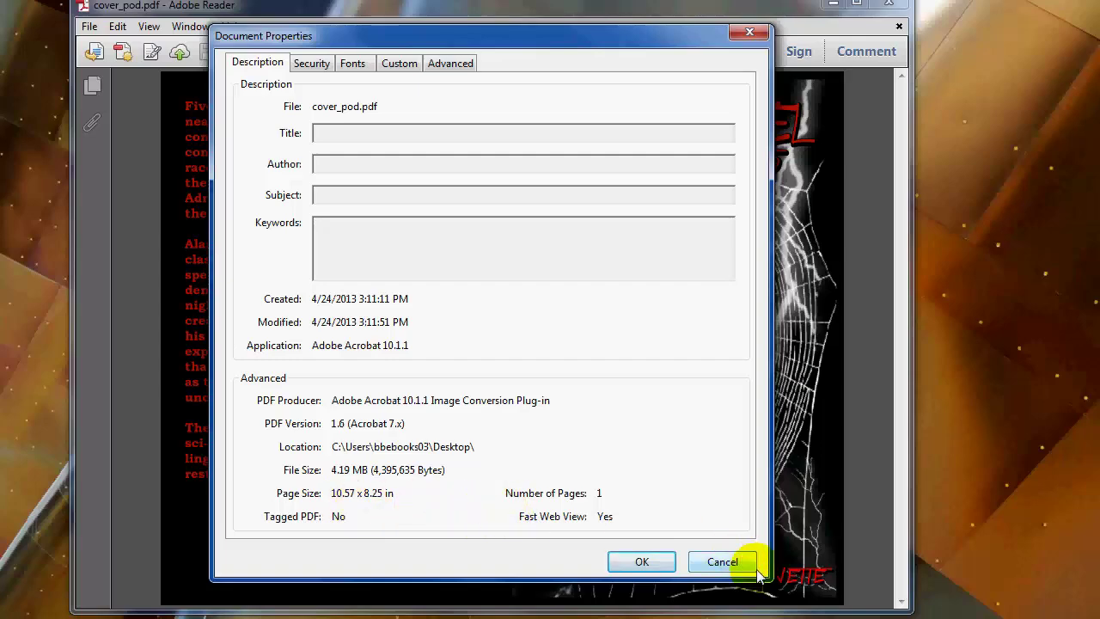
pyautogui.click(723, 562)
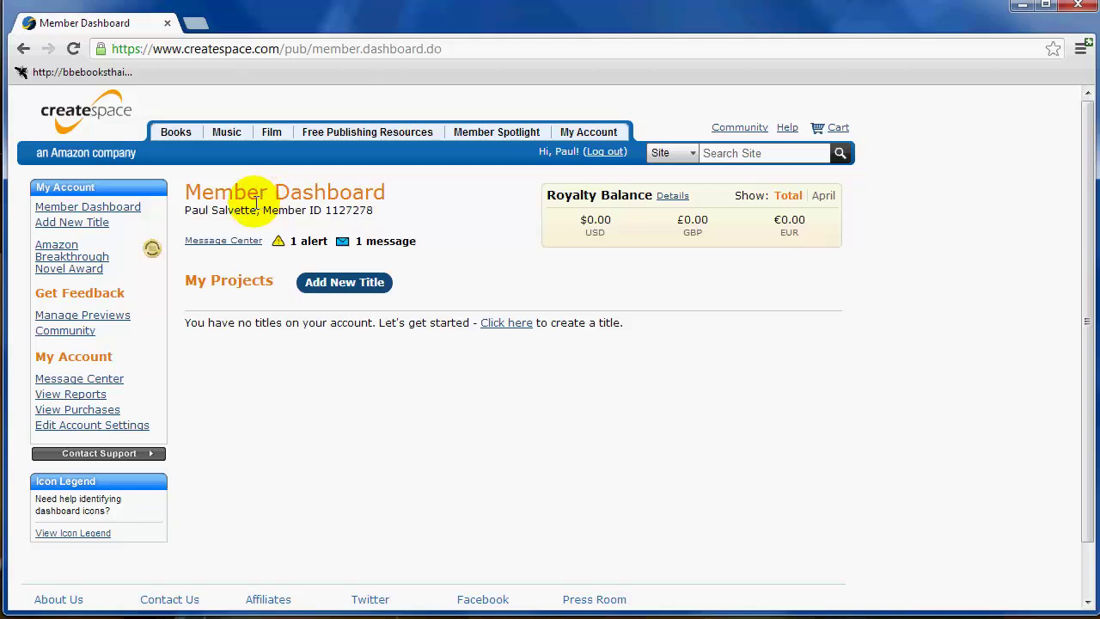
# Create a Paperback project named 'The Sentinel in Sector 5' and start its Guided setup
pyautogui.click(370, 293)
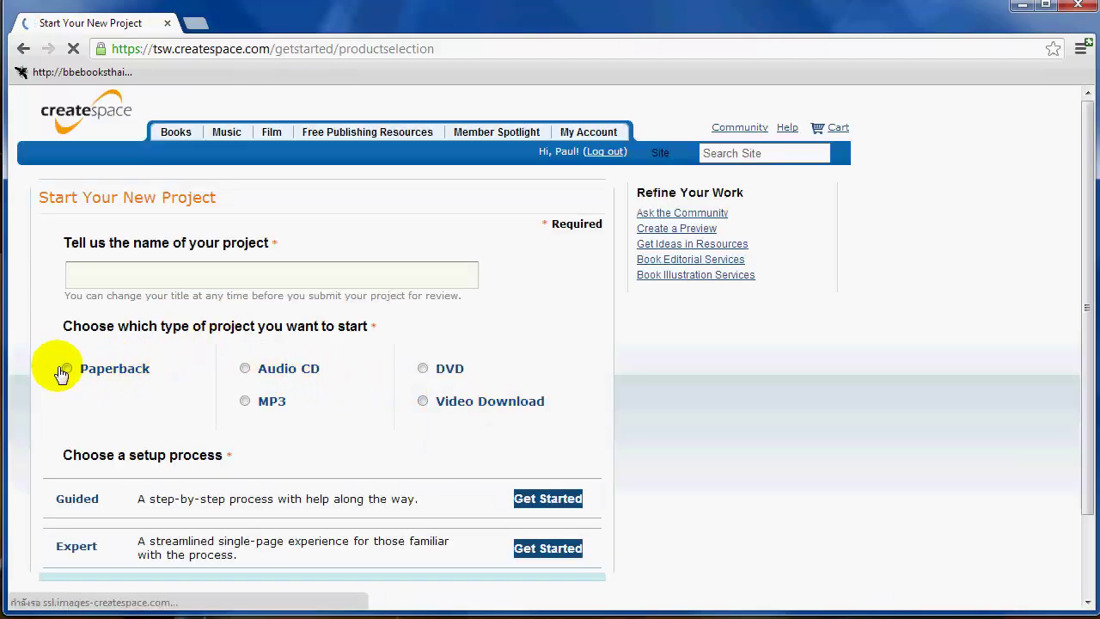
pyautogui.click(68, 369)
pyautogui.click(172, 275)
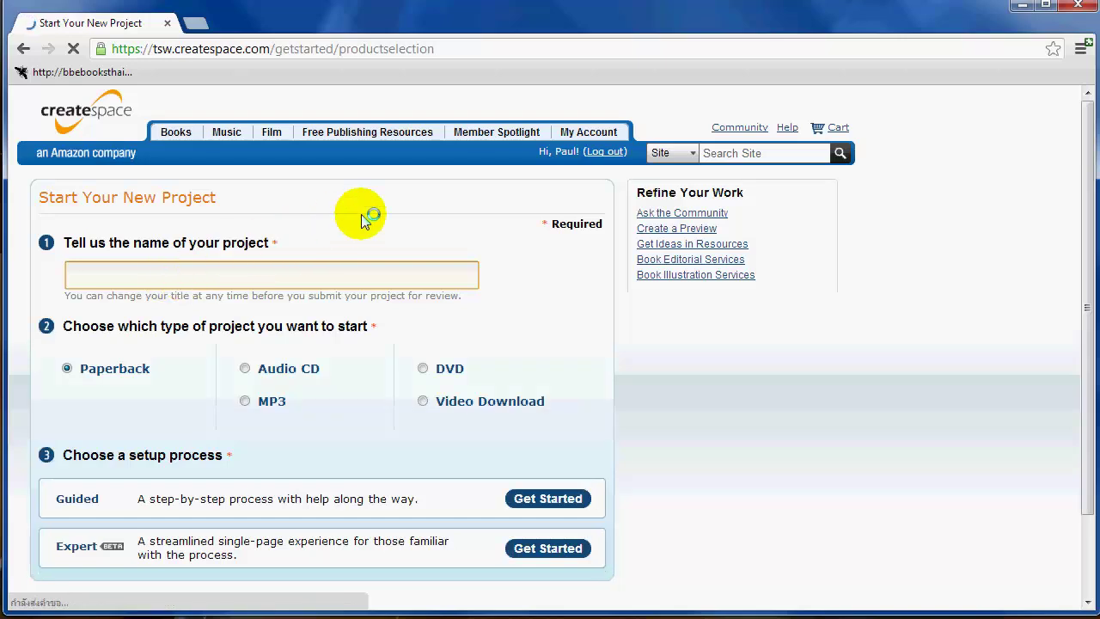
pyautogui.write('The Sent')
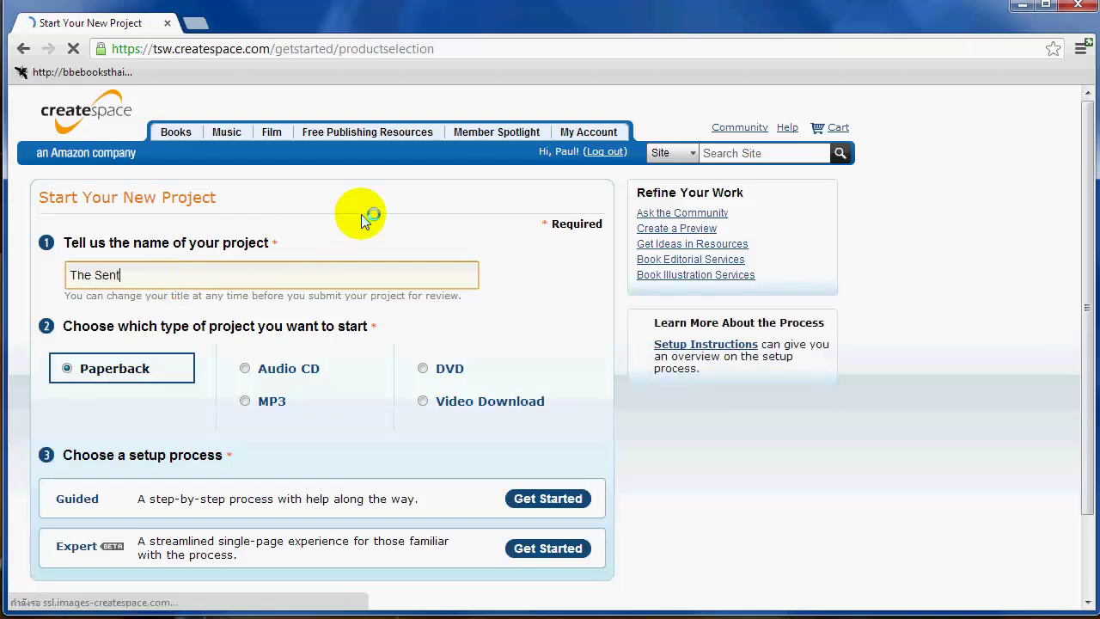
pyautogui.write('inel in Sector 5')
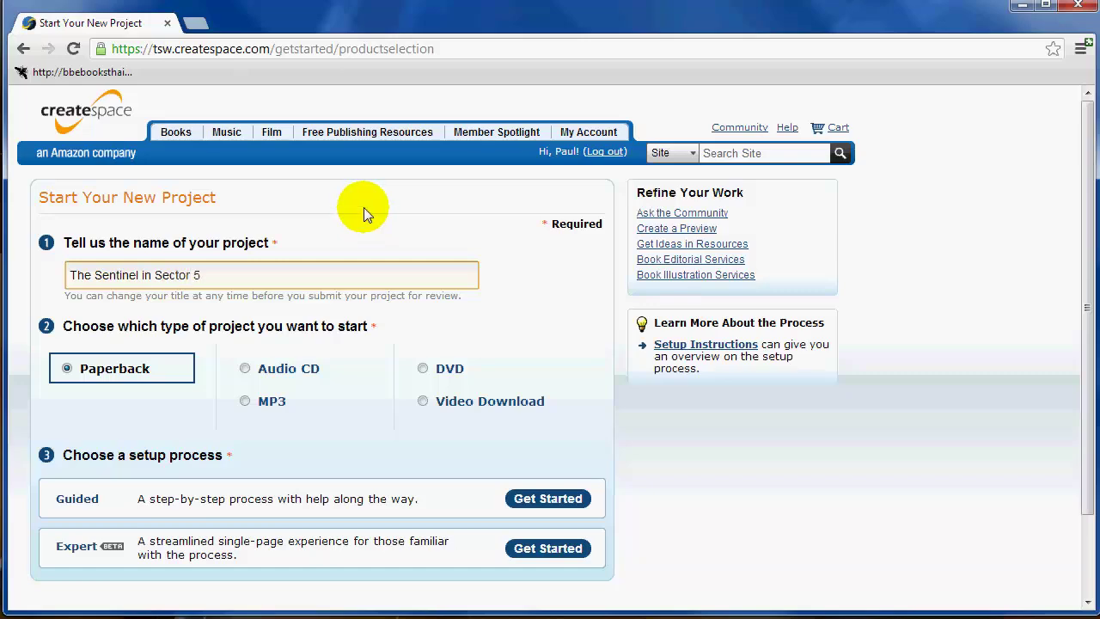
pyautogui.scroll(-2, 369, 210)
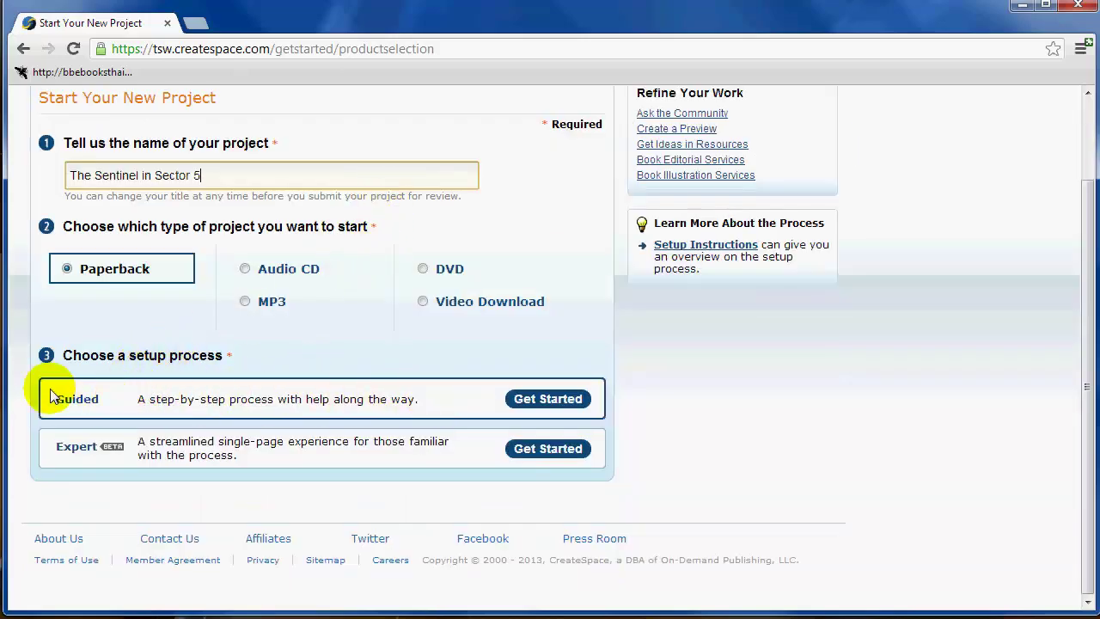
pyautogui.click(535, 403)
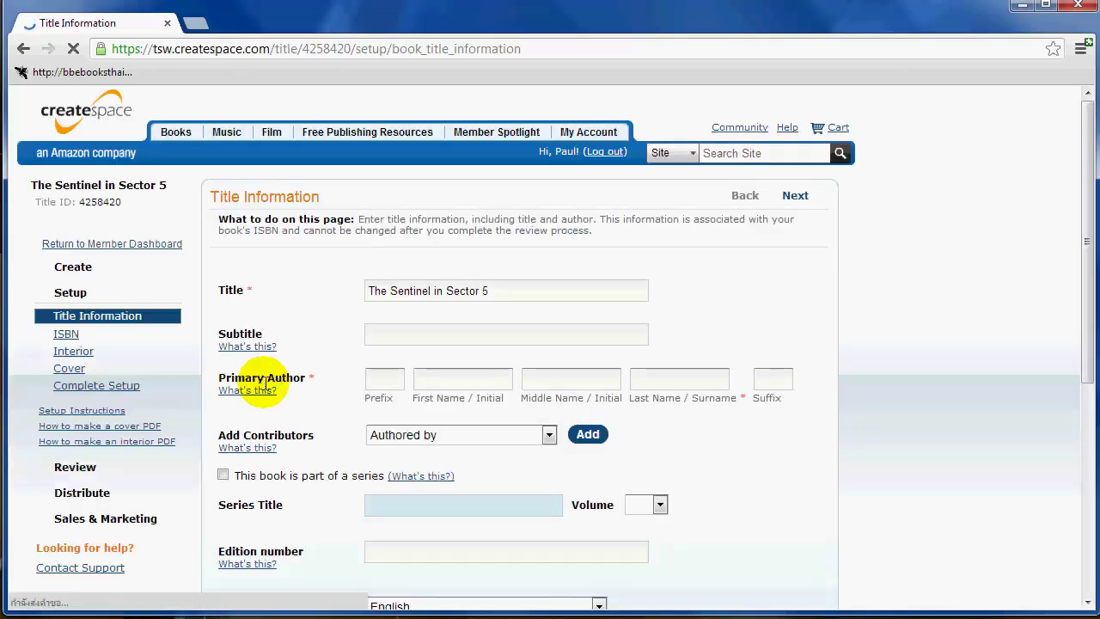
# Enter the primary author's first and last name, keeping the single contributor as Authored by
pyautogui.click(471, 379)
pyautogui.write('Paul')
pyautogui.press('Tab')
pyautogui.press('Tab')
pyautogui.write('Sa')
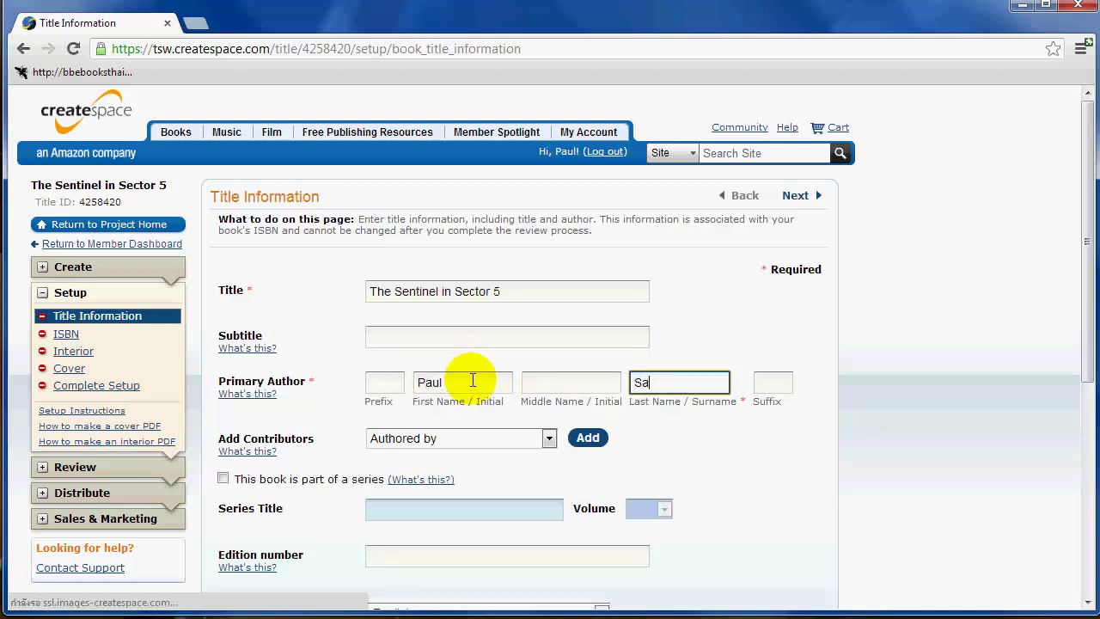
pyautogui.write('lvette')
pyautogui.press('Tab')
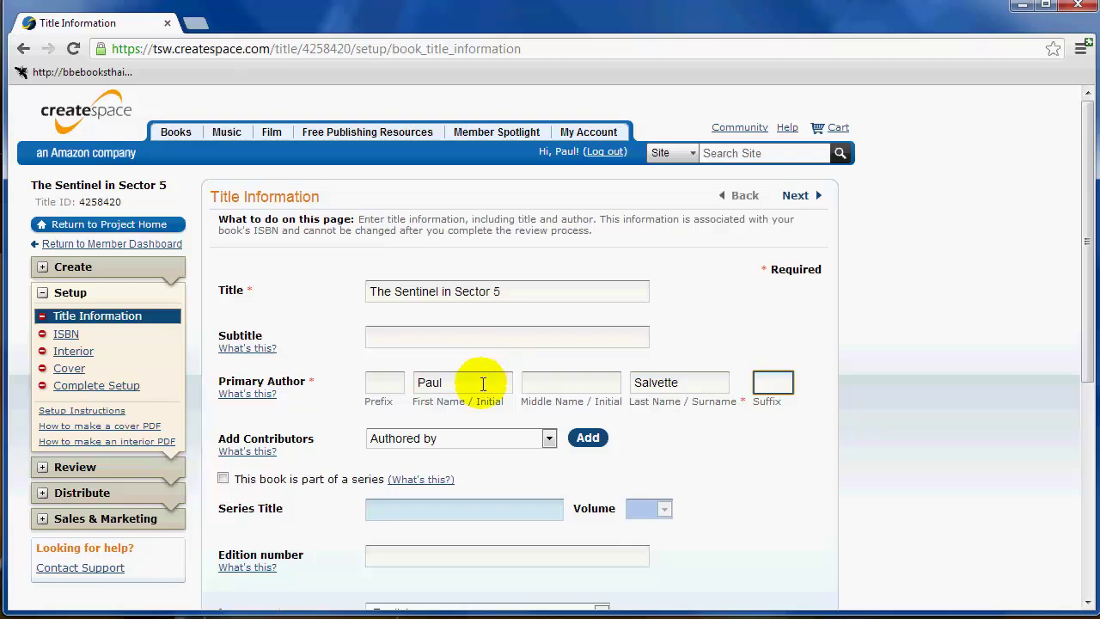
pyautogui.click(484, 436)
pyautogui.click(484, 436)
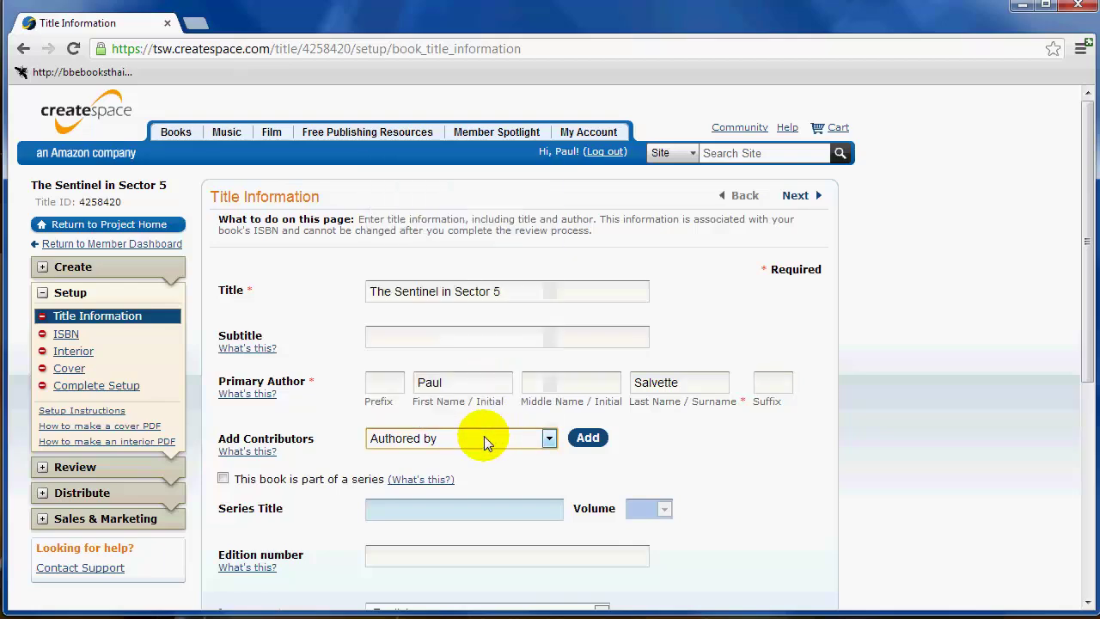
pyautogui.scroll(-1, 494, 417)
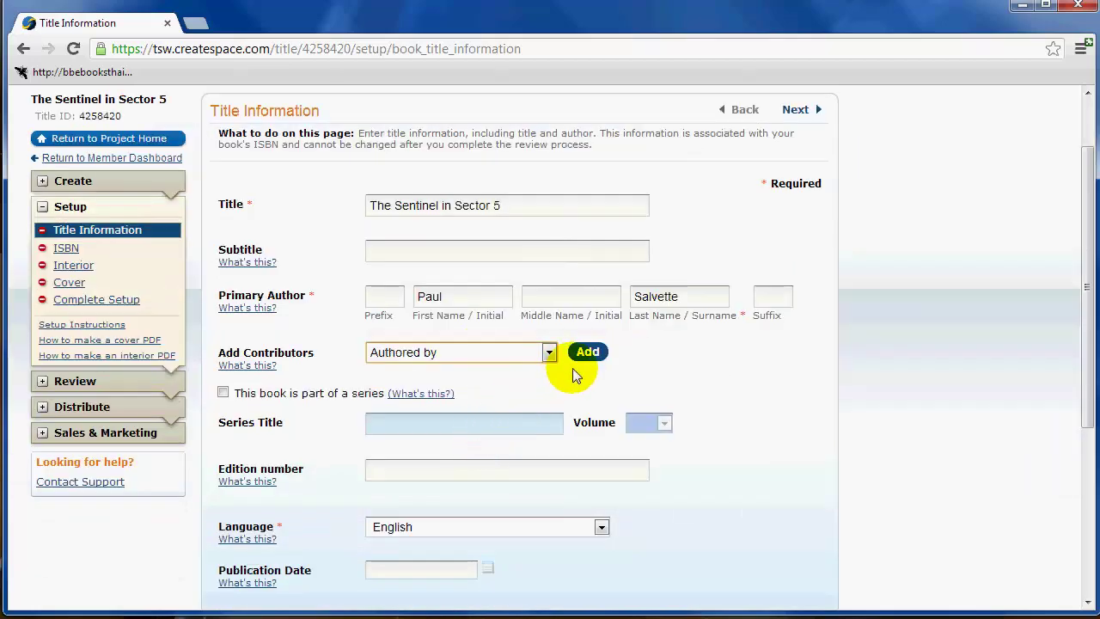
pyautogui.click(582, 359)
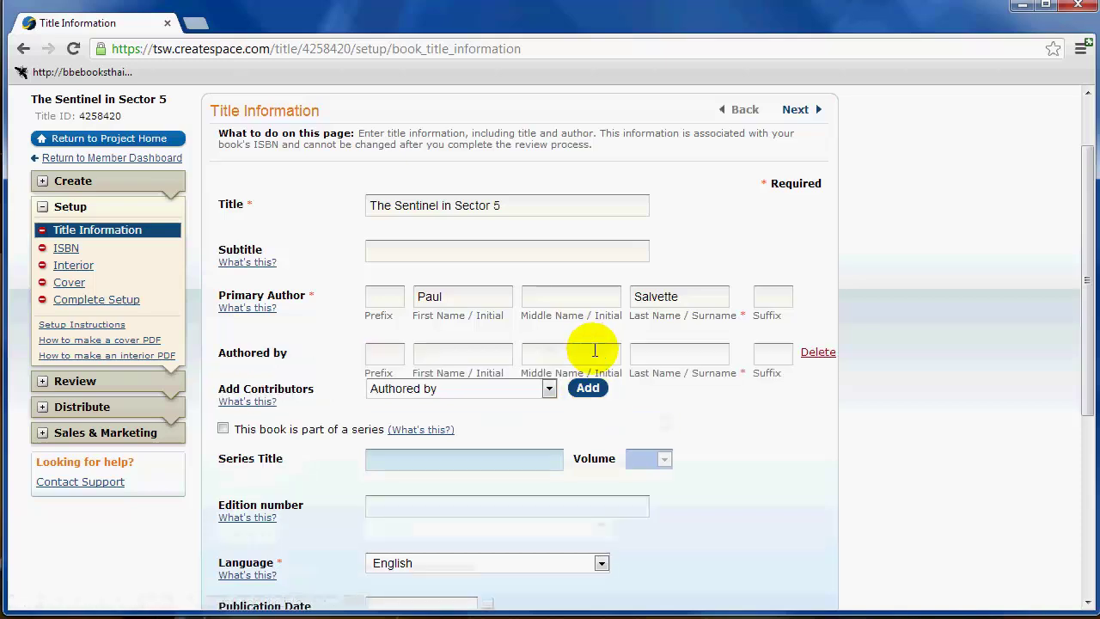
pyautogui.click(818, 352)
pyautogui.click(549, 354)
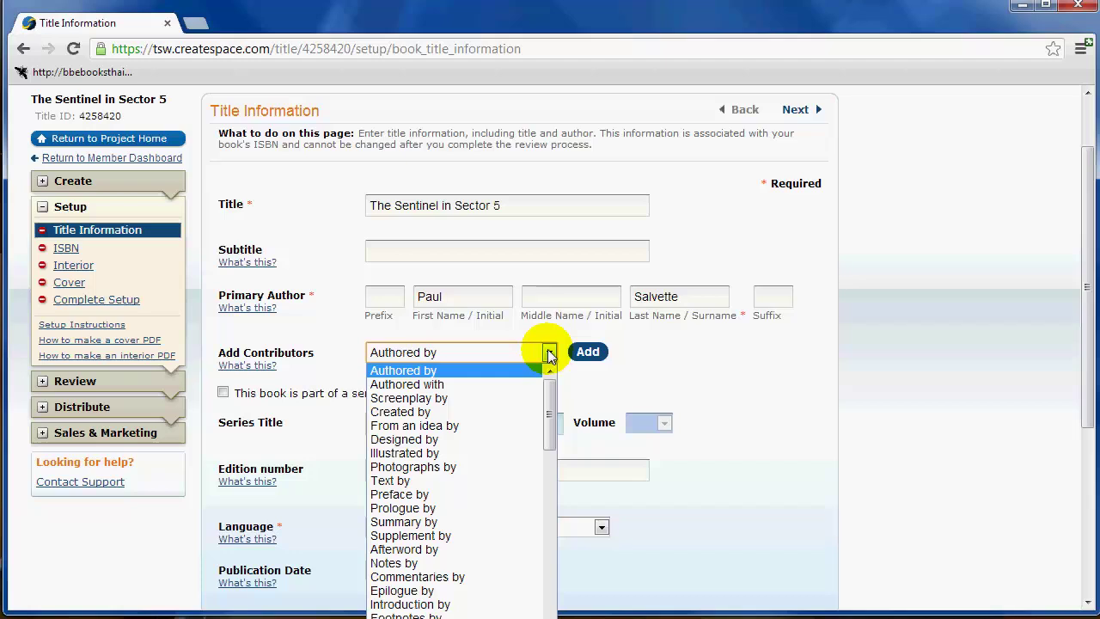
pyautogui.click(549, 354)
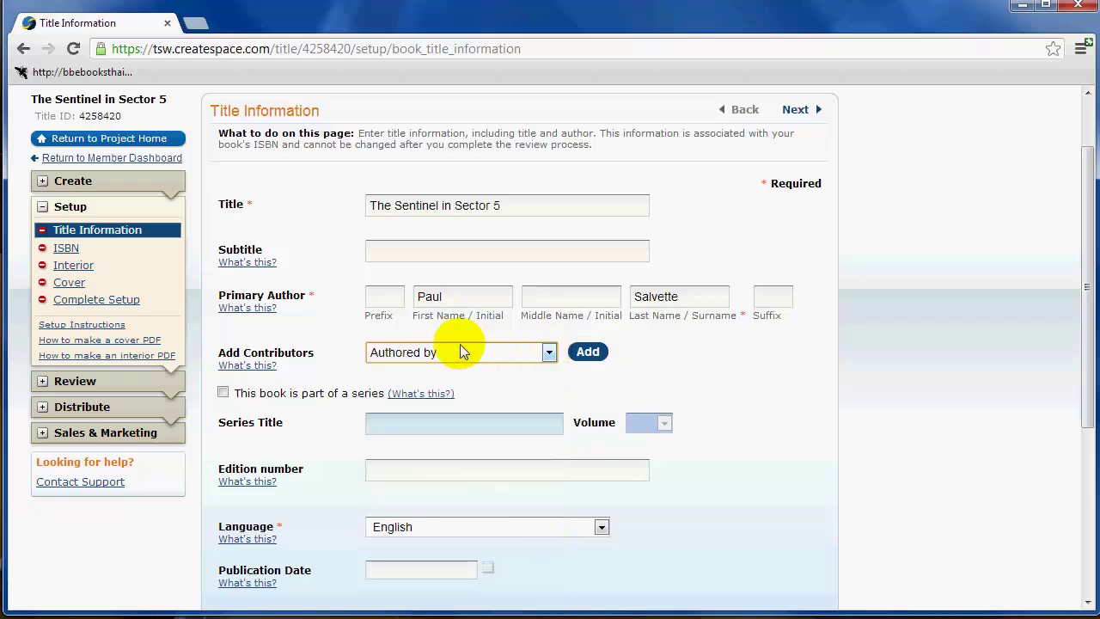
pyautogui.scroll(-2, 523, 416)
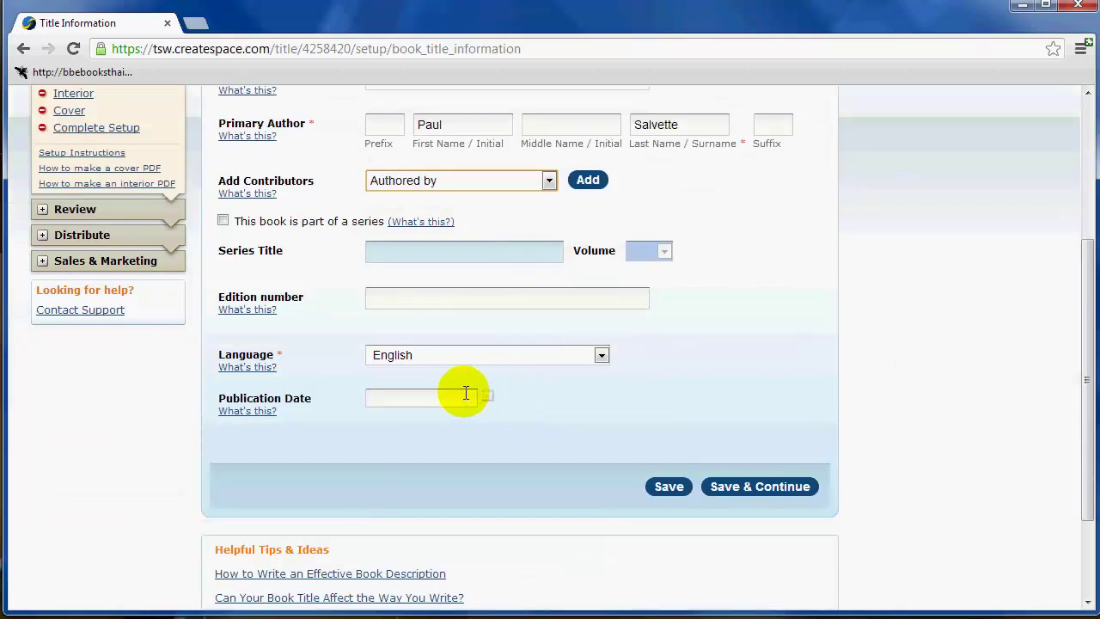
# Set the publication date to April 24, 2013 and save the title information
pyautogui.click(423, 397)
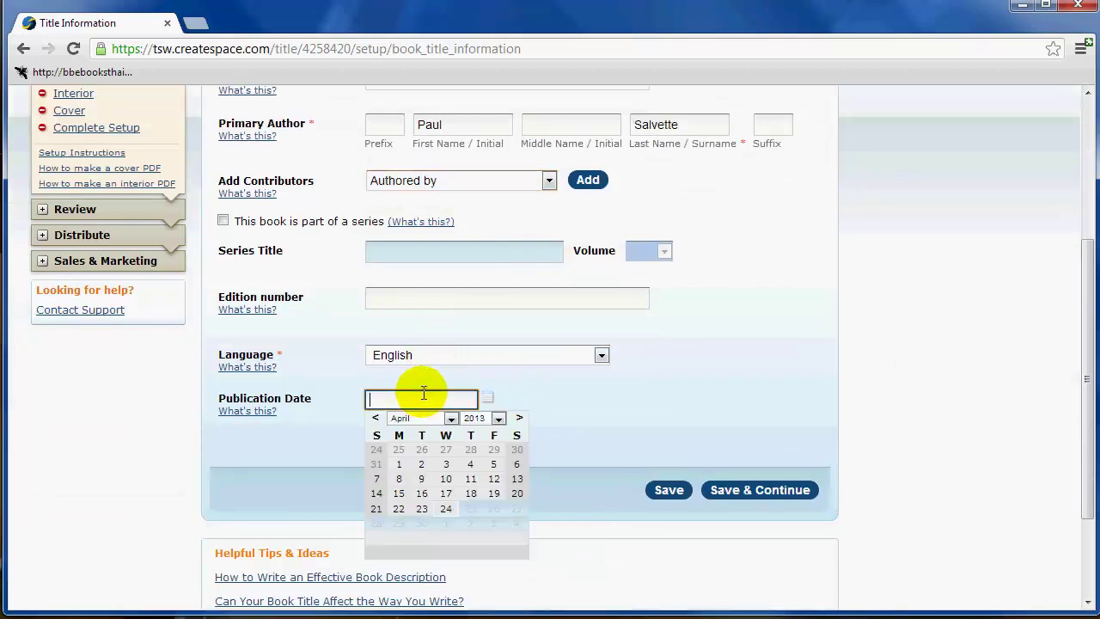
pyautogui.click(445, 510)
pyautogui.scroll(2, 672, 385)
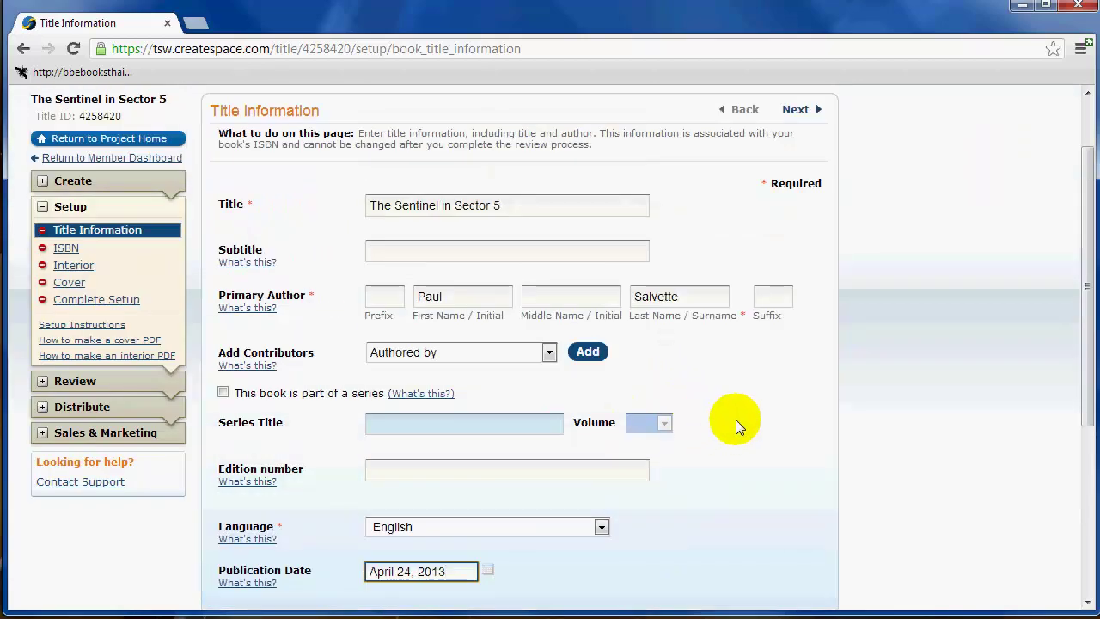
pyautogui.scroll(1, 762, 355)
pyautogui.scroll(-3, 761, 354)
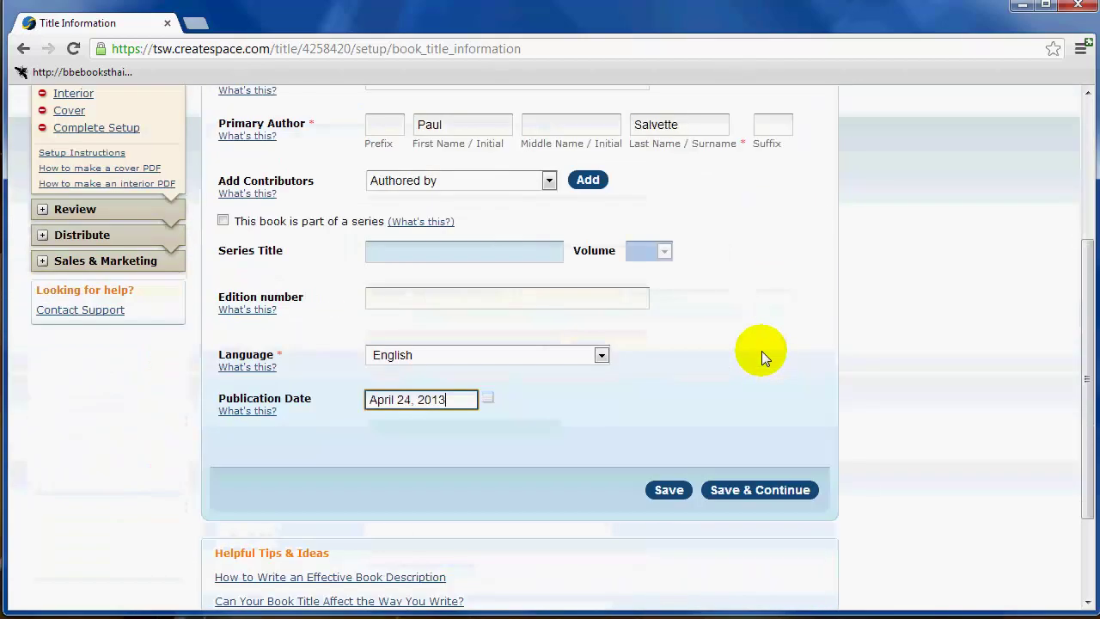
pyautogui.click(759, 486)
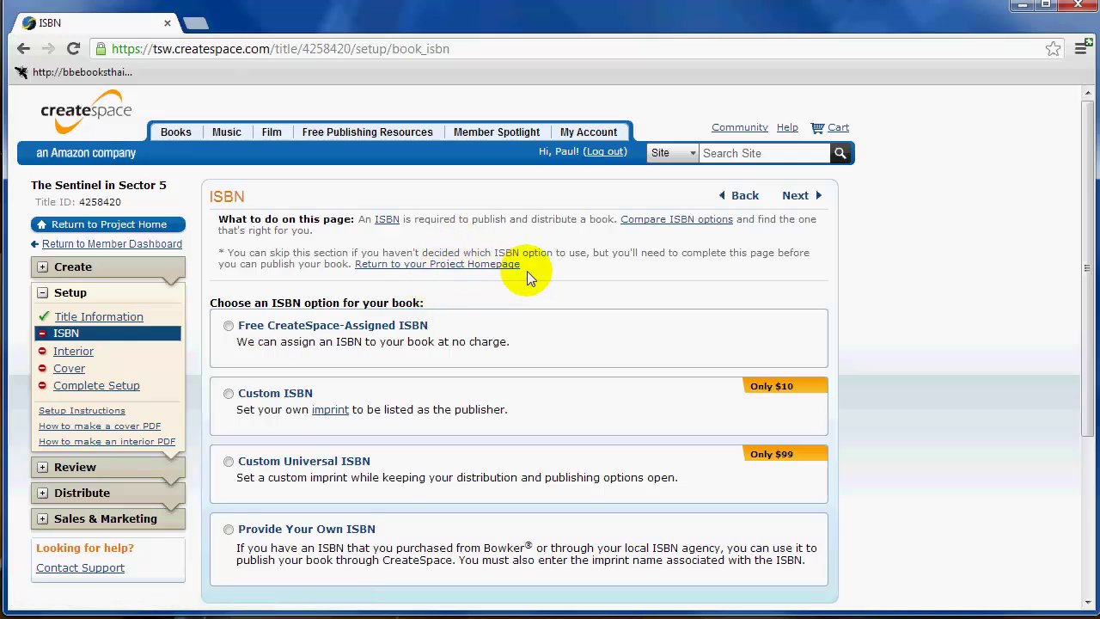
pyautogui.scroll(-1, 526, 274)
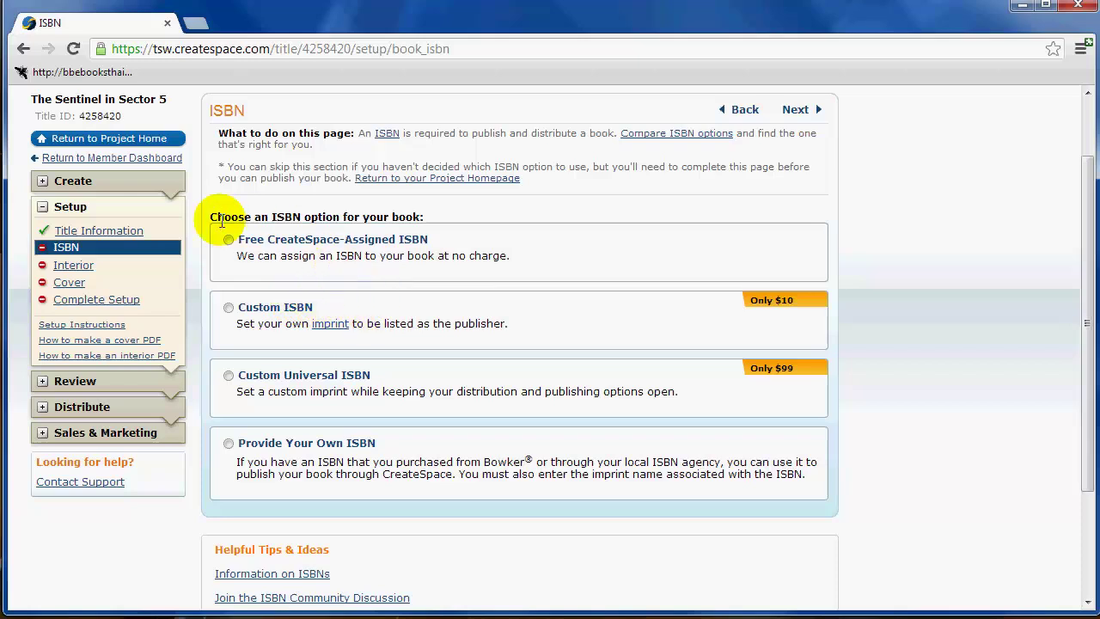
pyautogui.click(228, 242)
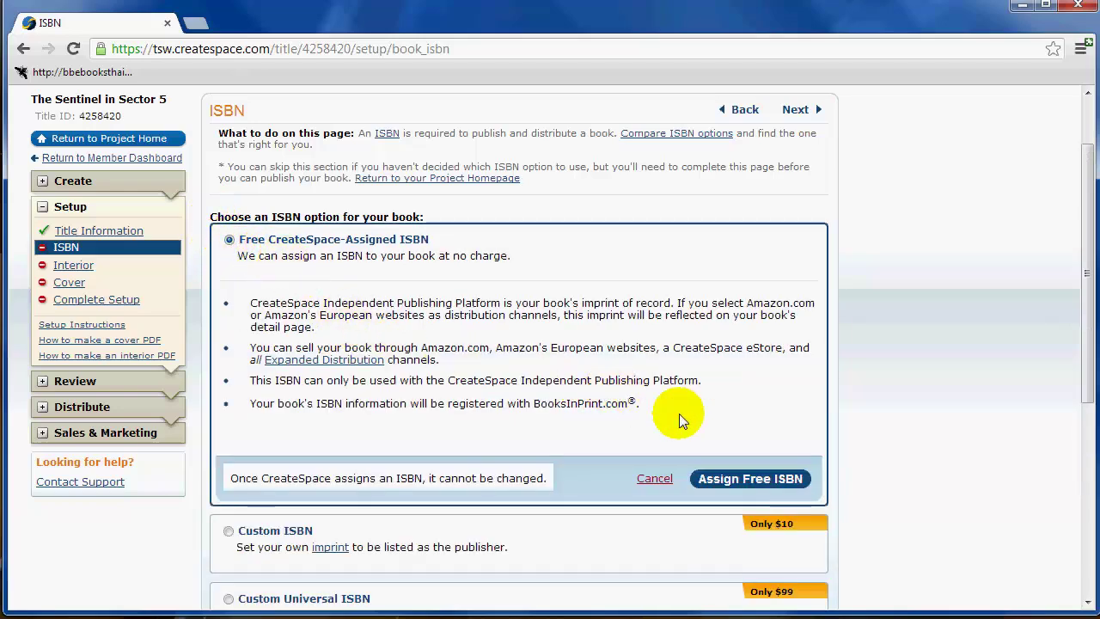
pyautogui.click(749, 479)
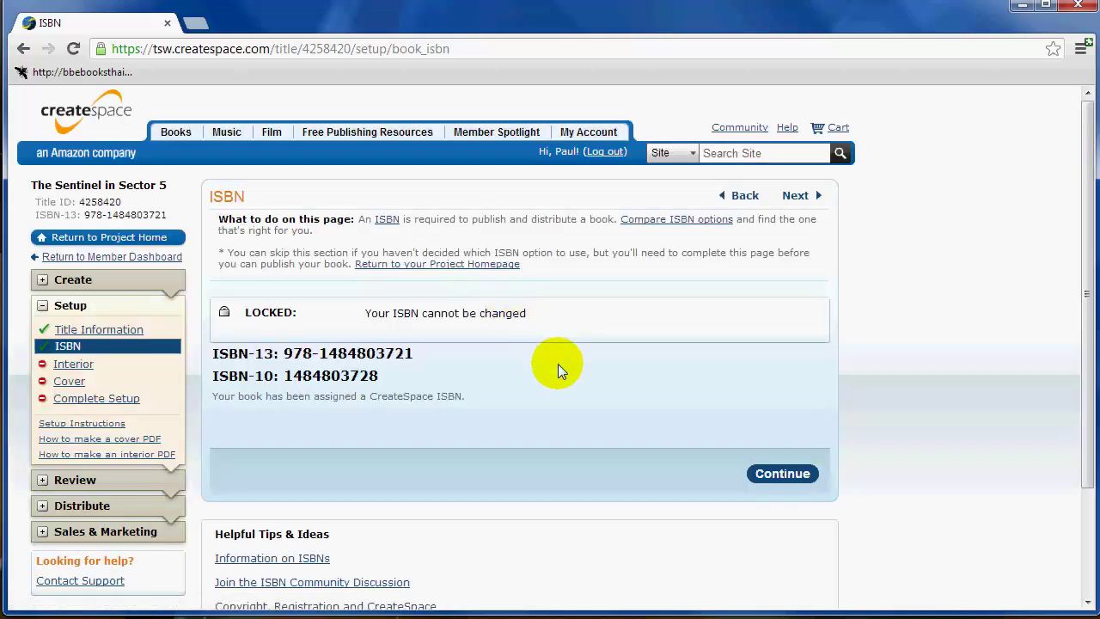
# Continue to the interior setup and change the trim size to 5" x 8"
pyautogui.click(783, 475)
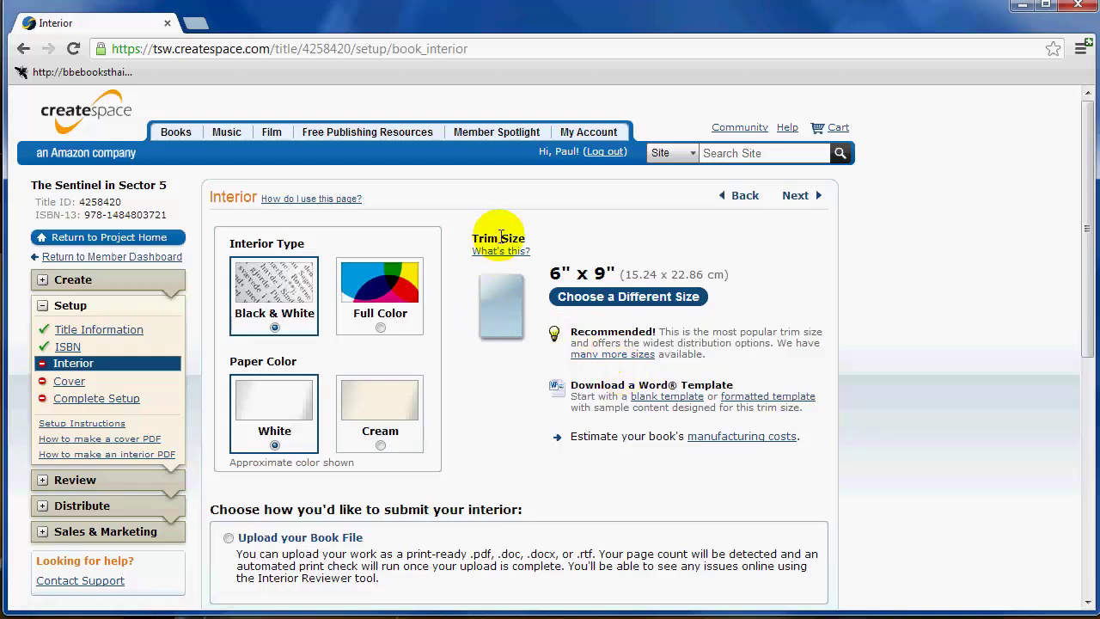
pyautogui.click(618, 306)
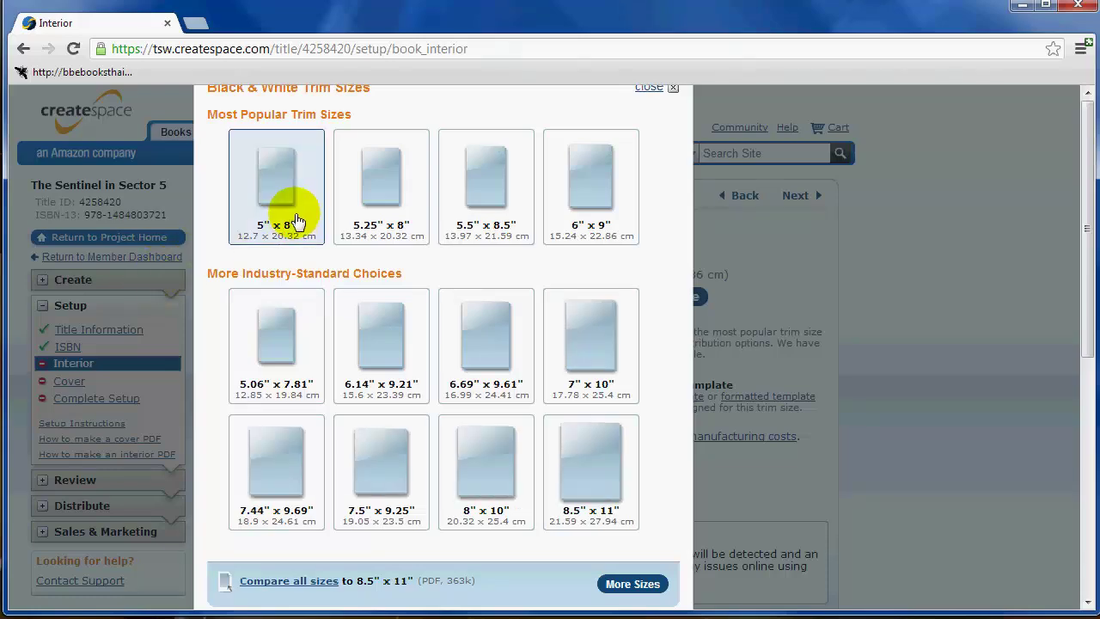
pyautogui.click(297, 222)
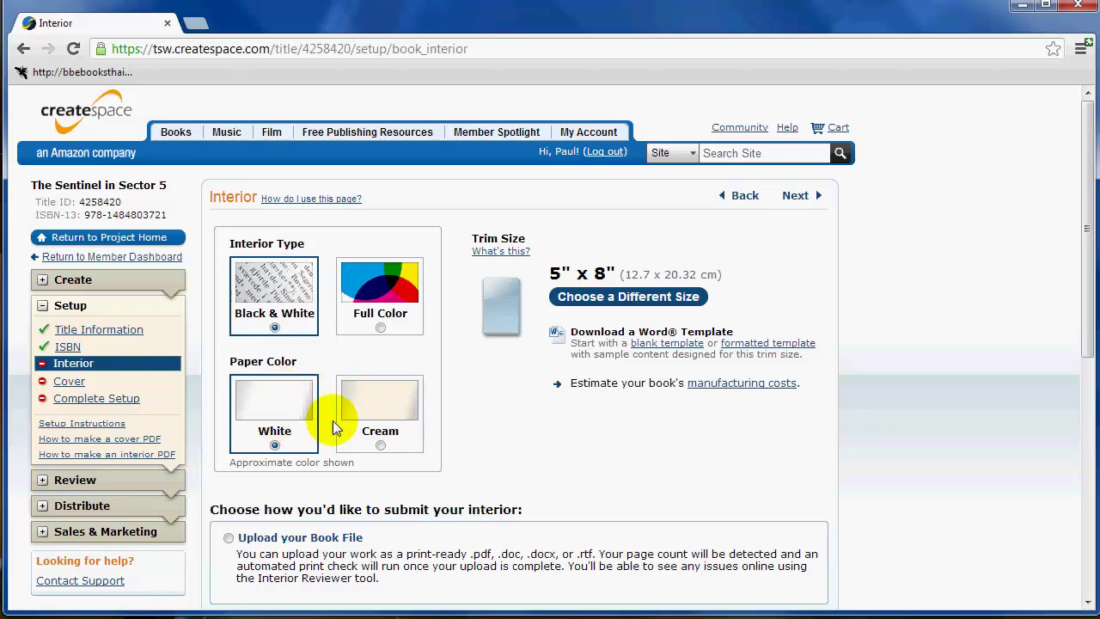
pyautogui.scroll(-1, 500, 379)
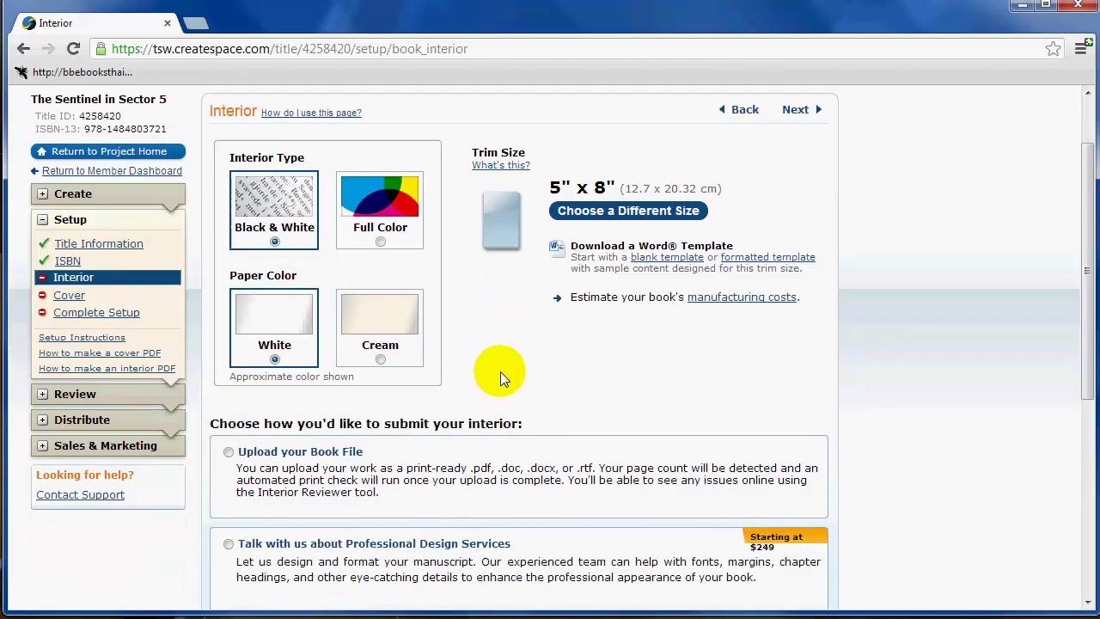
pyautogui.scroll(-2, 500, 371)
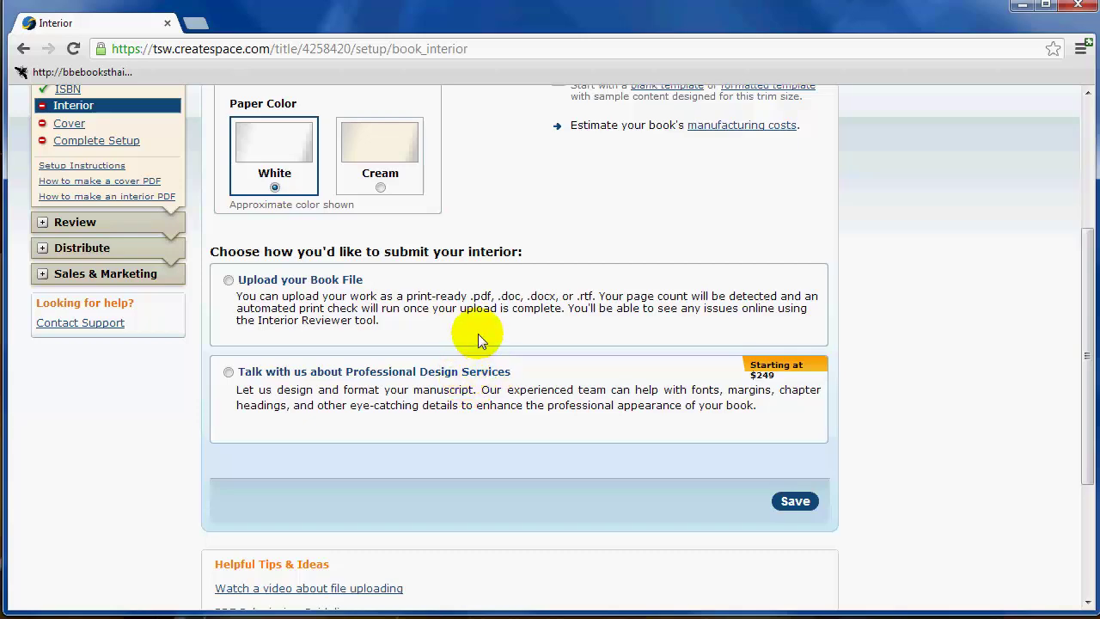
pyautogui.scroll(2, 486, 324)
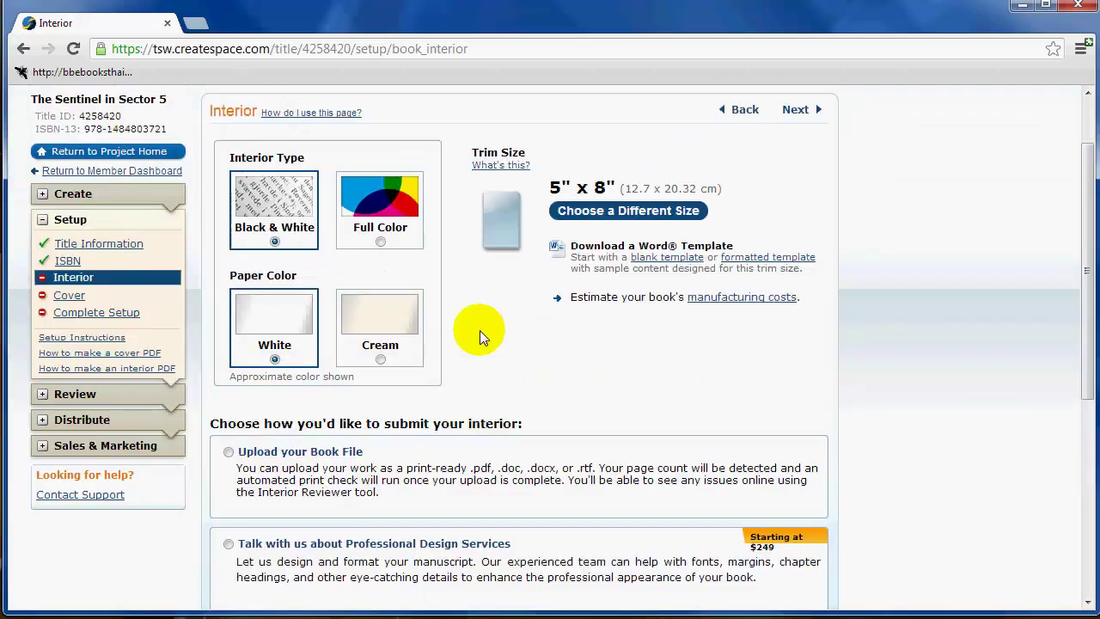
pyautogui.scroll(-3, 480, 330)
pyautogui.scroll(-2, 479, 330)
pyautogui.scroll(3, 479, 335)
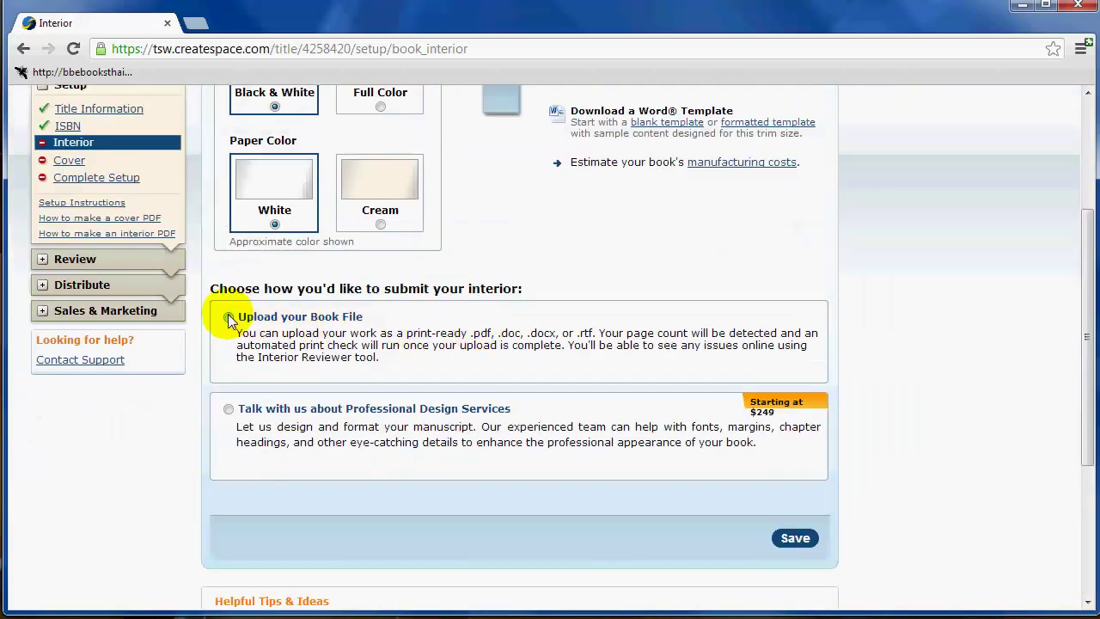
# Choose to upload the book file and attach SentinelSector5_POD.pdf from the desktop as the interior
pyautogui.click(229, 318)
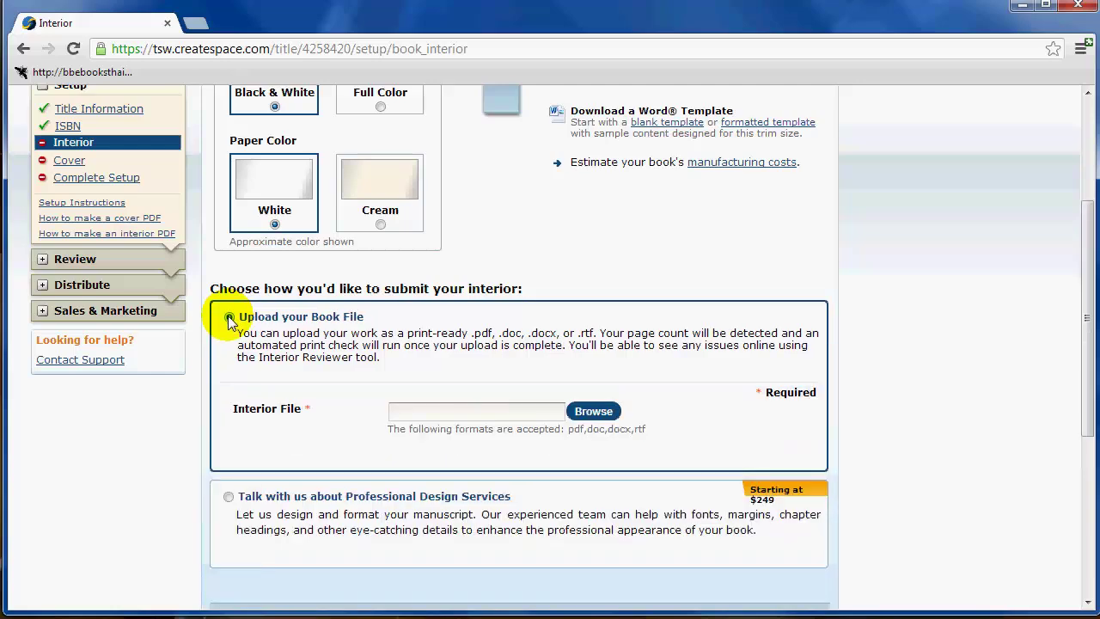
pyautogui.click(593, 411)
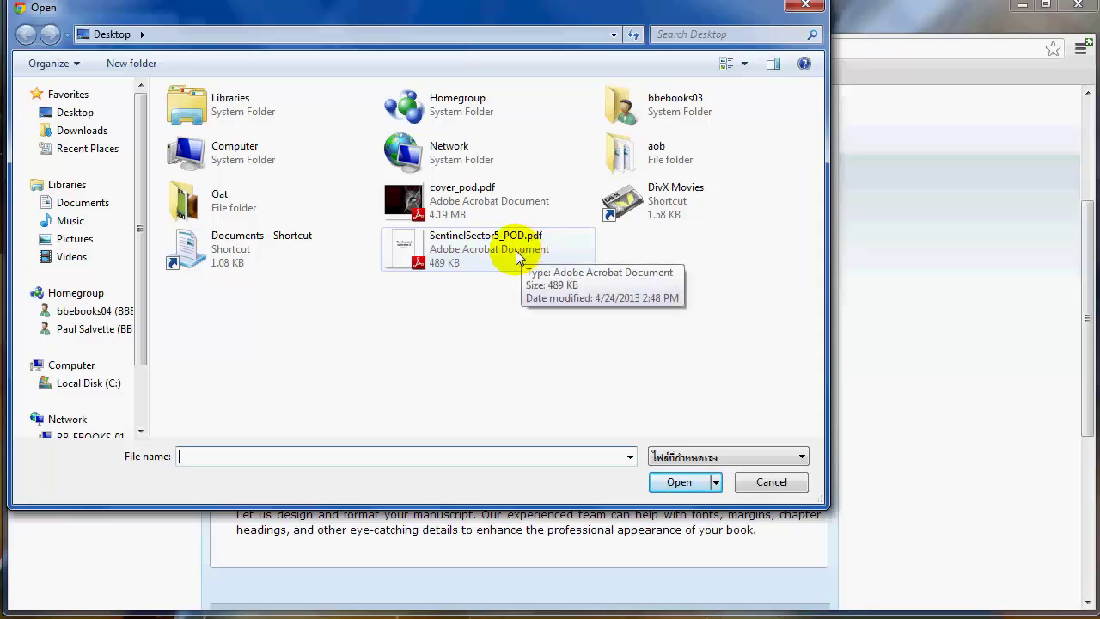
pyautogui.doubleClick(509, 250)
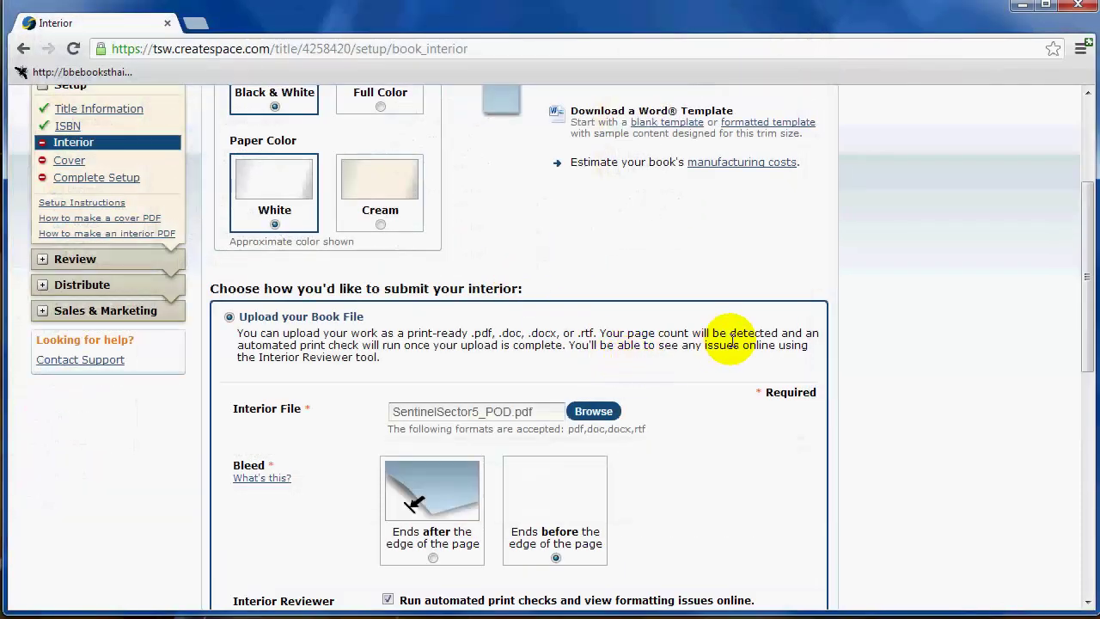
pyautogui.scroll(-2, 728, 342)
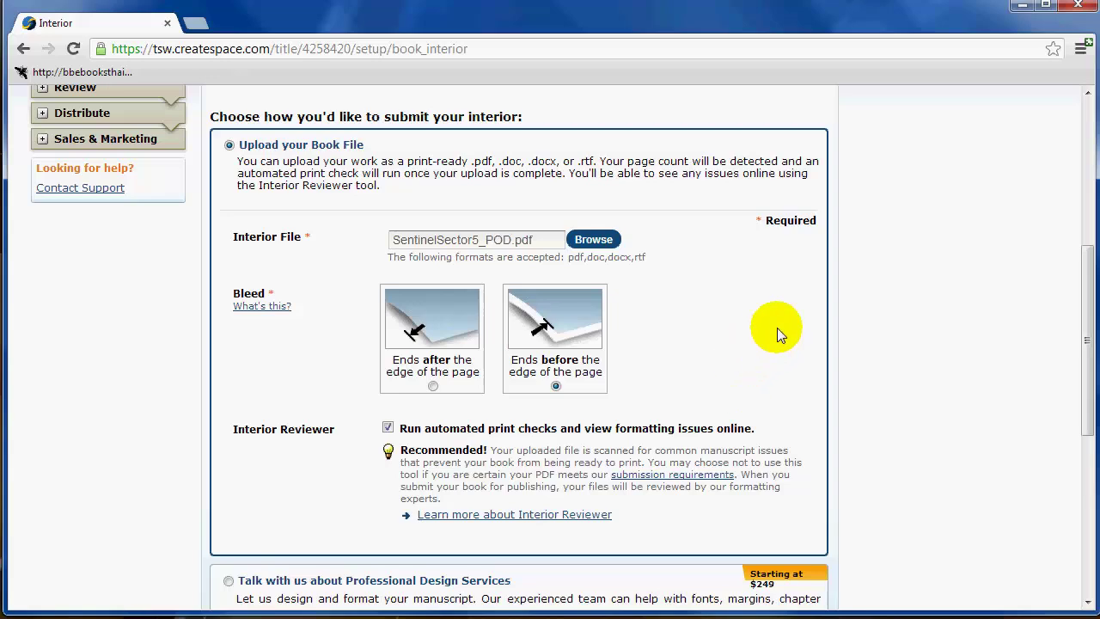
# Save the SentinelSector5_POD.pdf interior and let the automated print check finish
pyautogui.scroll(-3, 778, 326)
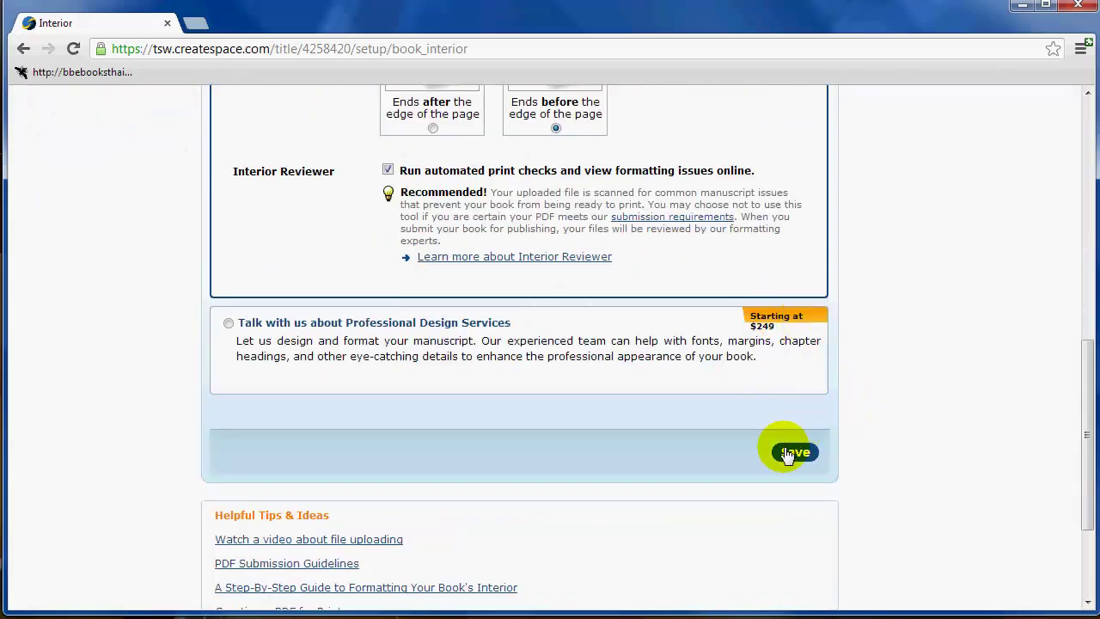
pyautogui.click(787, 454)
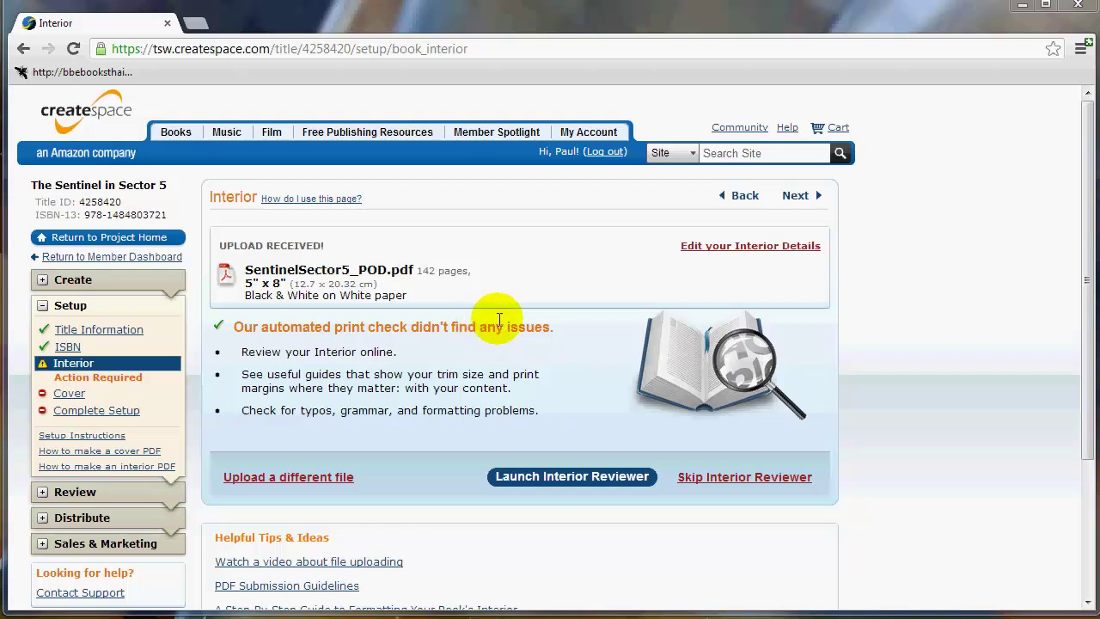
# Flip through pages 2–9 in the online Interior Reviewer, then save and continue
pyautogui.click(592, 477)
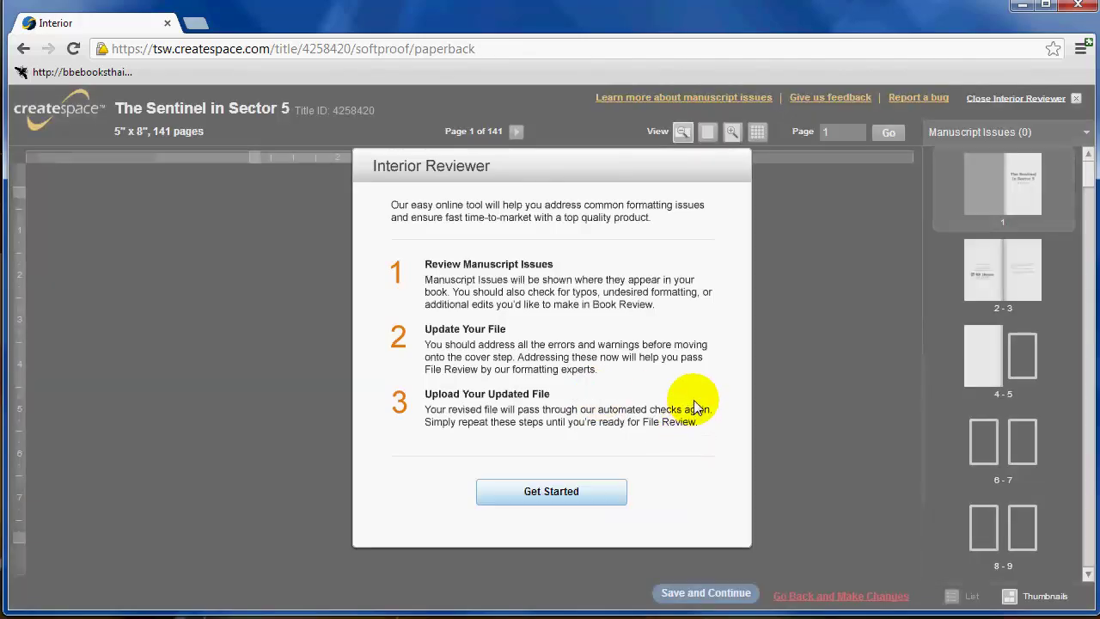
pyautogui.click(585, 502)
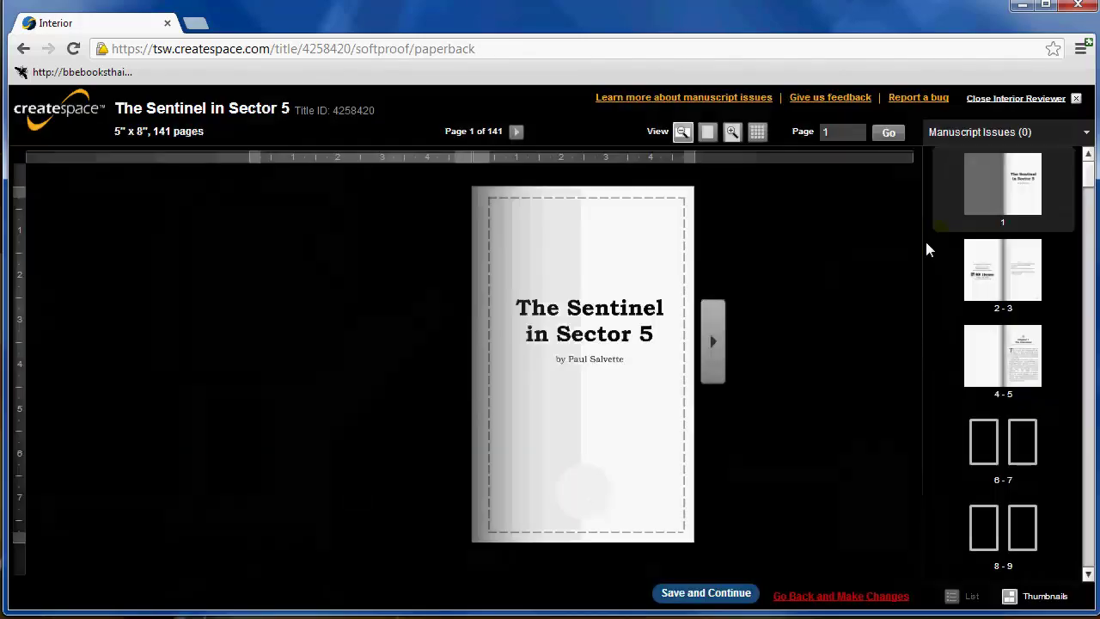
pyautogui.click(718, 344)
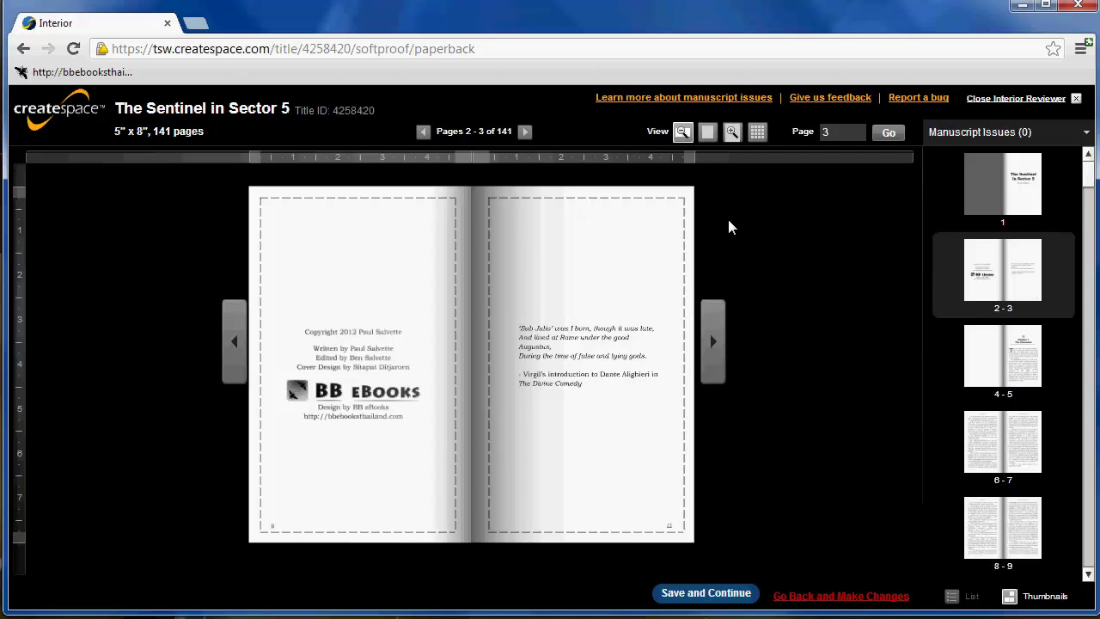
pyautogui.moveTo(706, 221)
pyautogui.mouseDown()
pyautogui.moveTo(667, 211)
pyautogui.moveTo(483, 215)
pyautogui.moveTo(490, 207)
pyautogui.mouseUp()
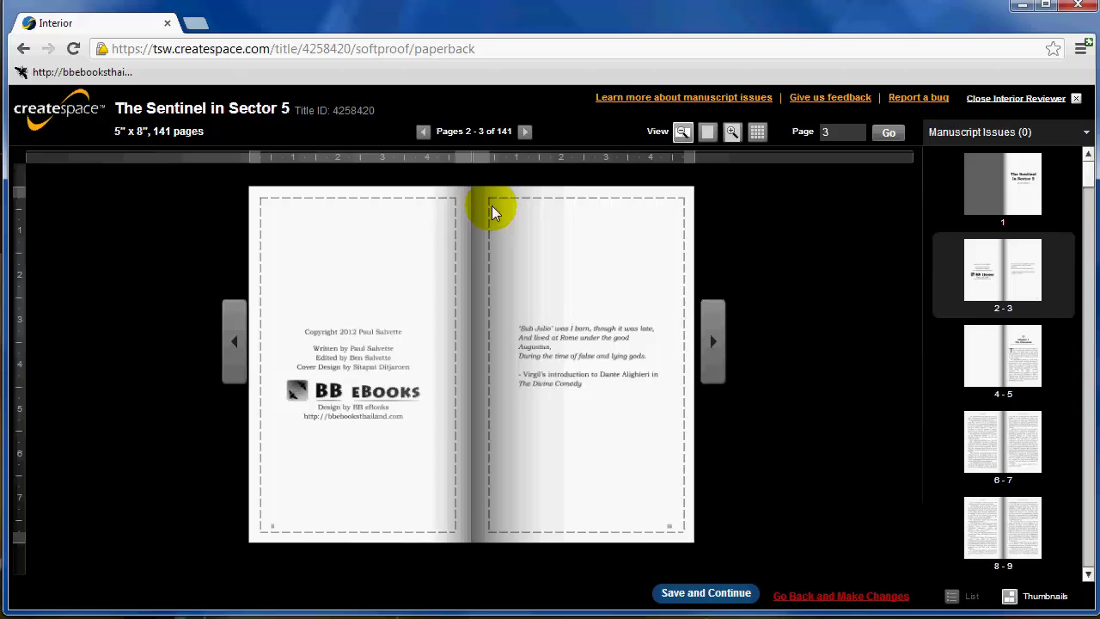
pyautogui.click(719, 339)
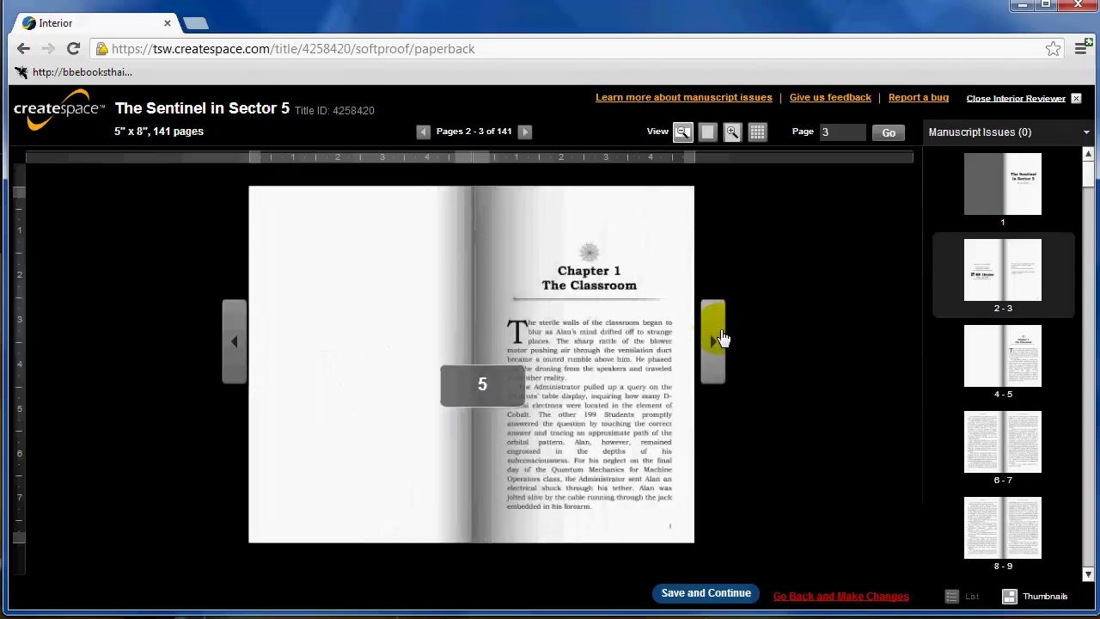
pyautogui.click(719, 362)
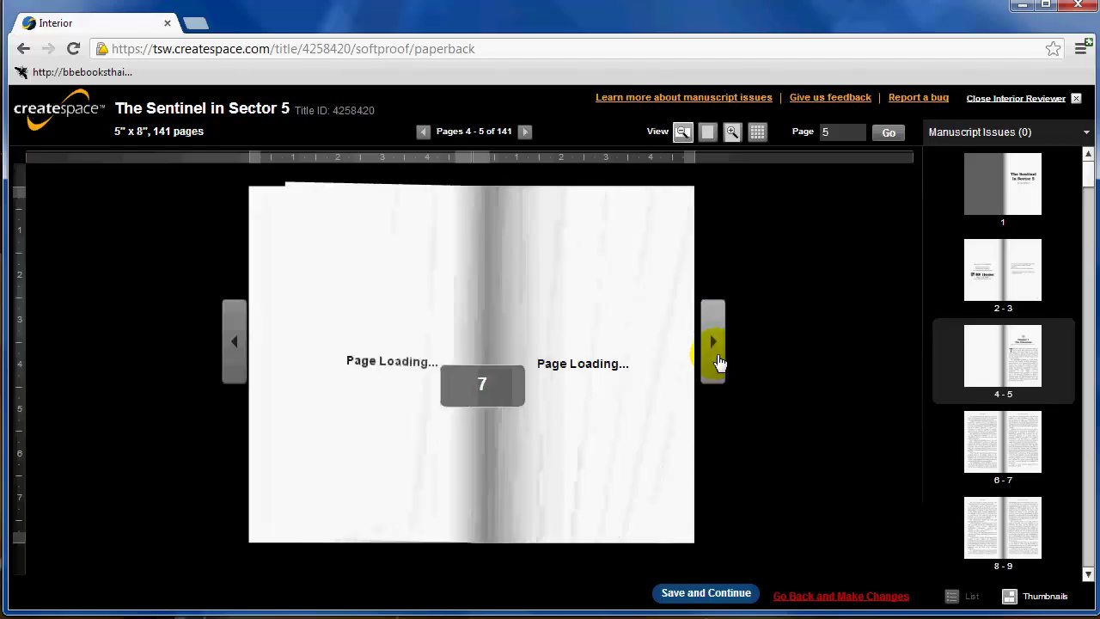
pyautogui.click(719, 362)
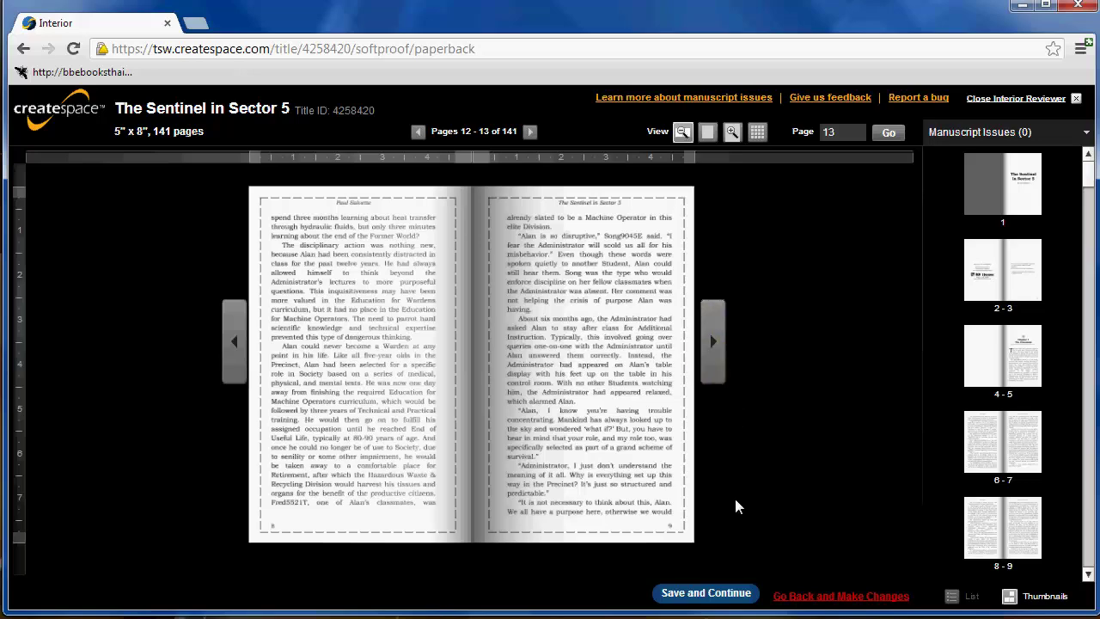
pyautogui.click(706, 593)
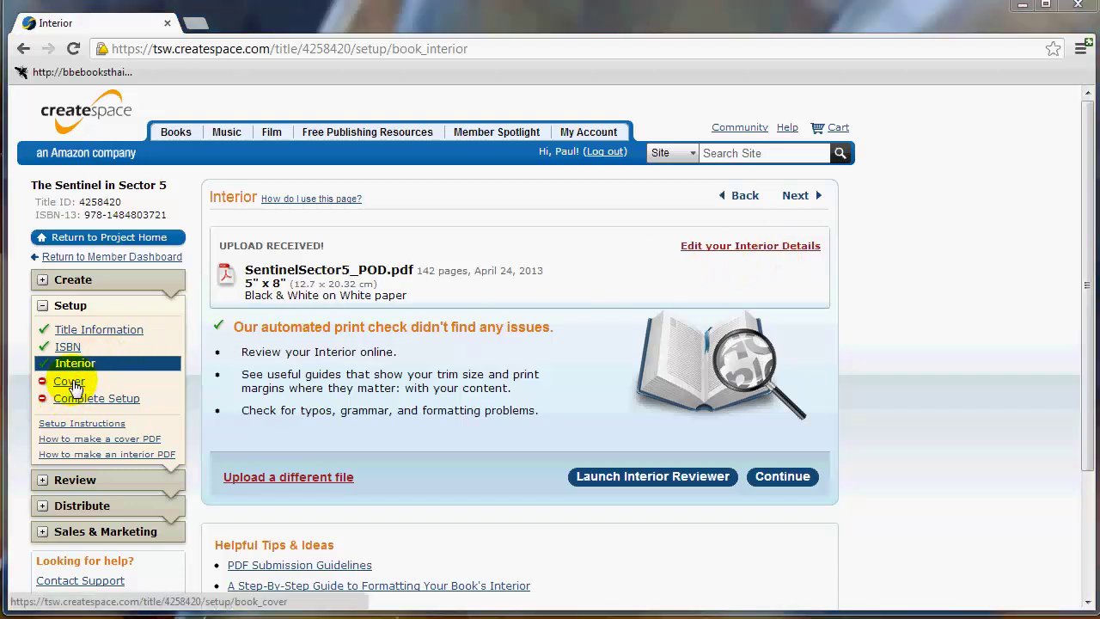
# On the Cover step, choose Upload a Print-Ready PDF Cover and attach cover_pod.pdf
pyautogui.click(68, 381)
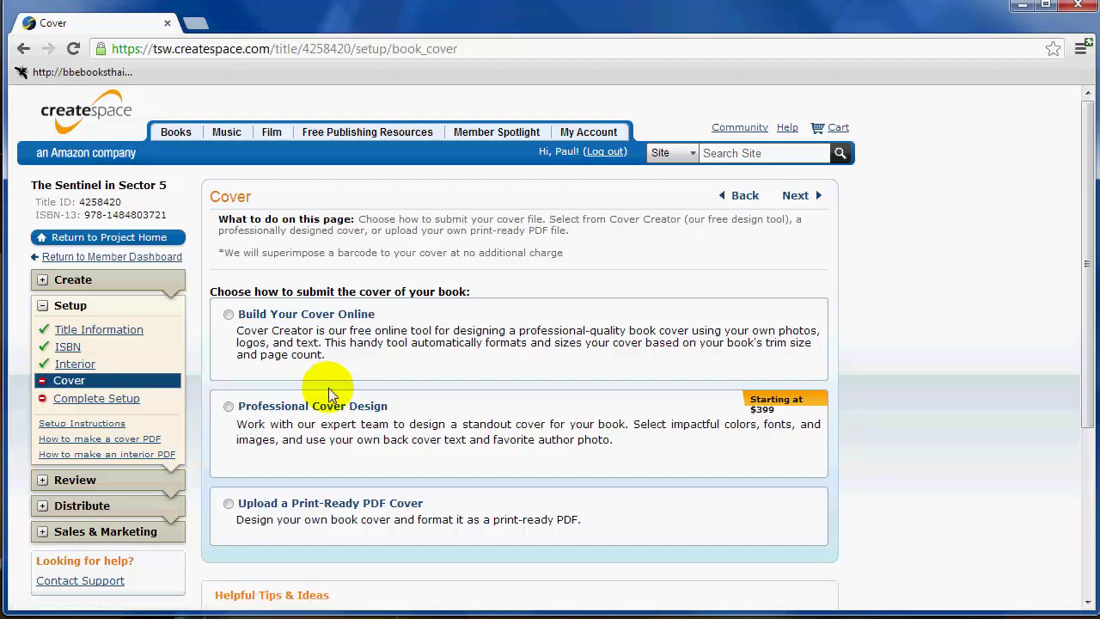
pyautogui.click(230, 504)
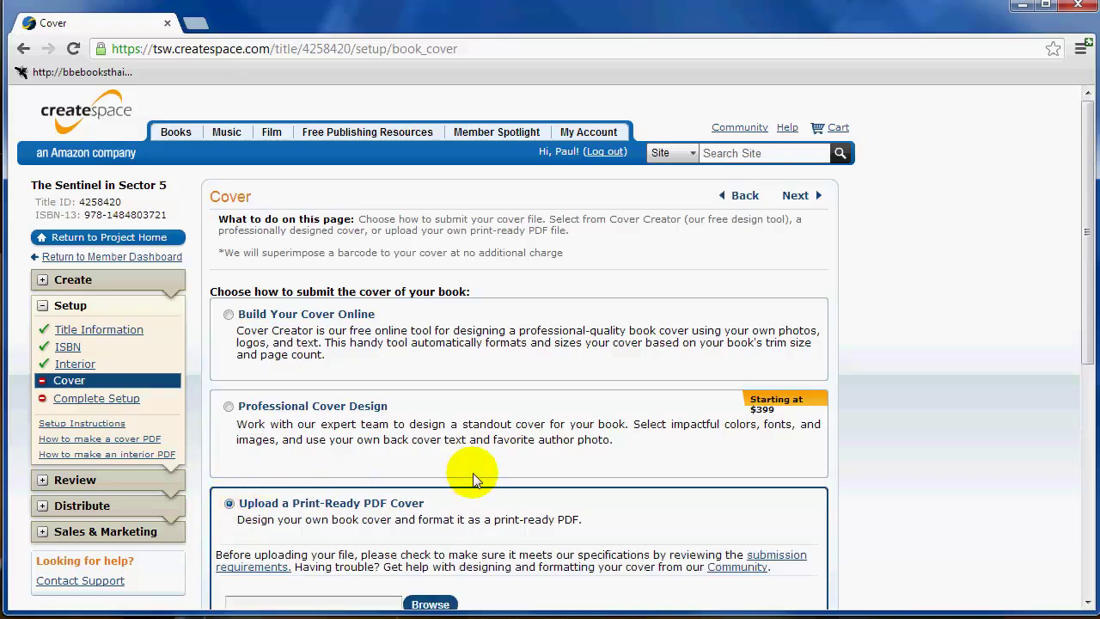
pyautogui.scroll(-1, 529, 471)
pyautogui.scroll(-3, 529, 471)
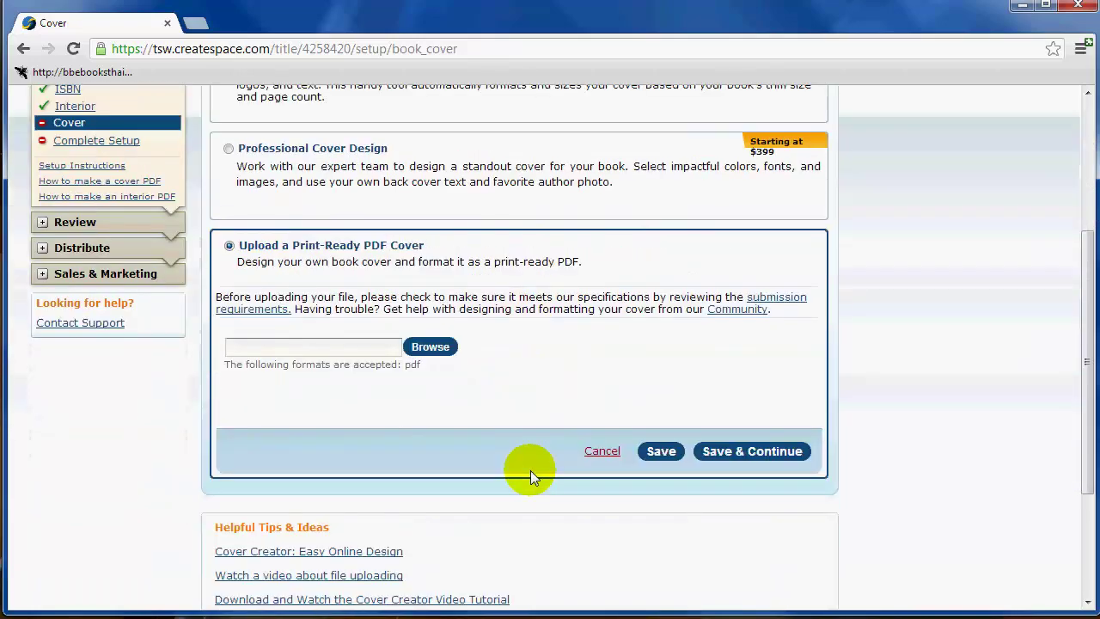
pyautogui.click(430, 346)
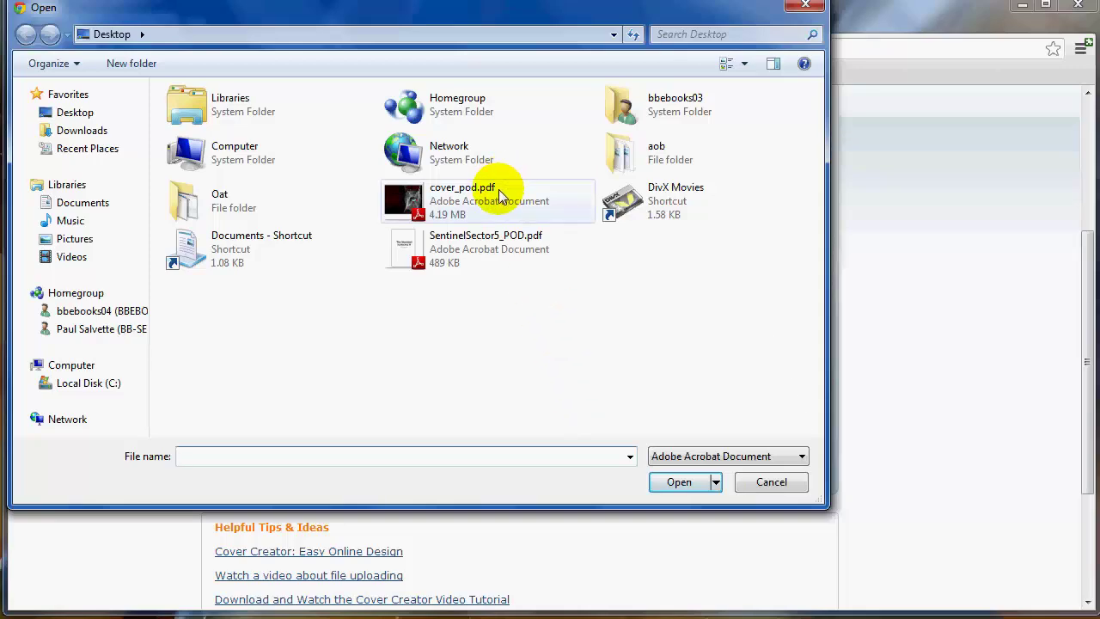
pyautogui.doubleClick(498, 191)
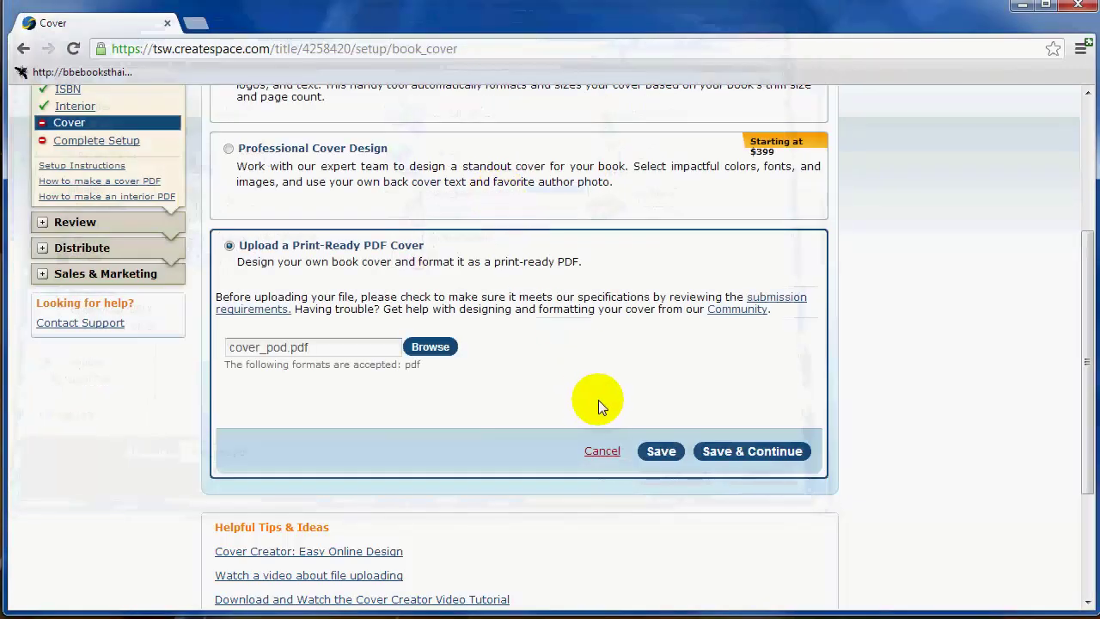
# Upload cover_pod.pdf, then expand Review and Distribute and go to the Channels page
pyautogui.click(768, 453)
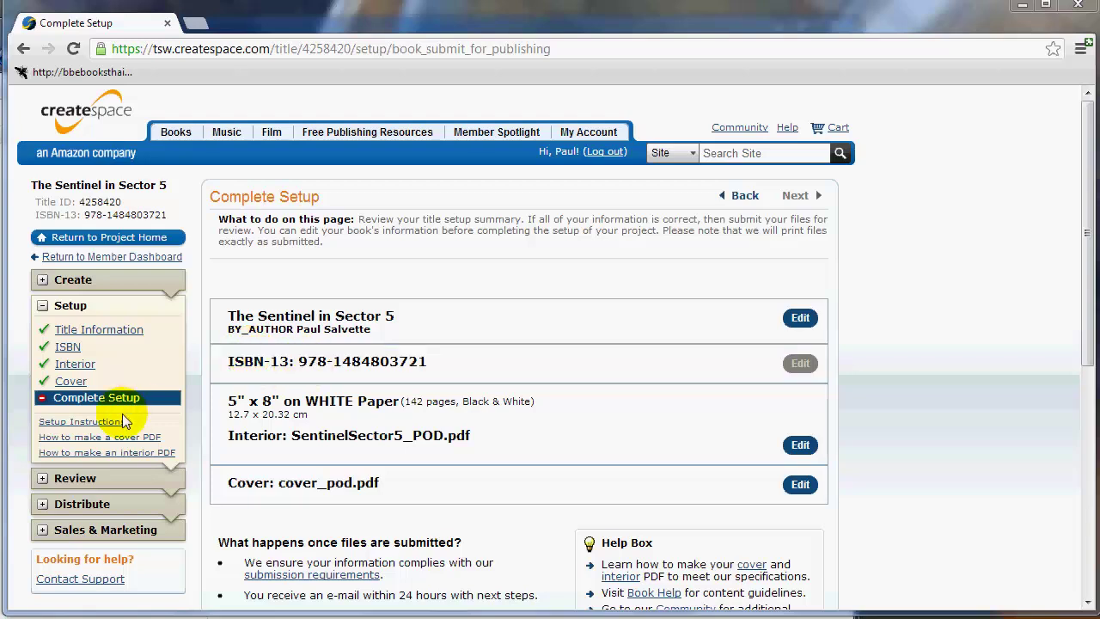
pyautogui.click(43, 479)
pyautogui.scroll(-1, 43, 478)
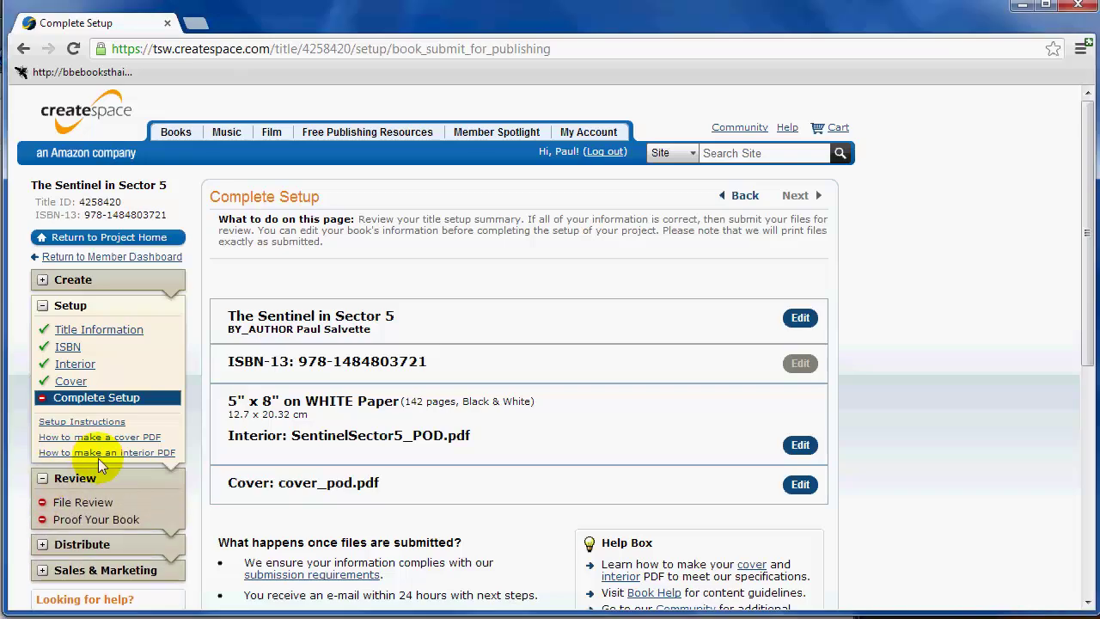
pyautogui.click(41, 459)
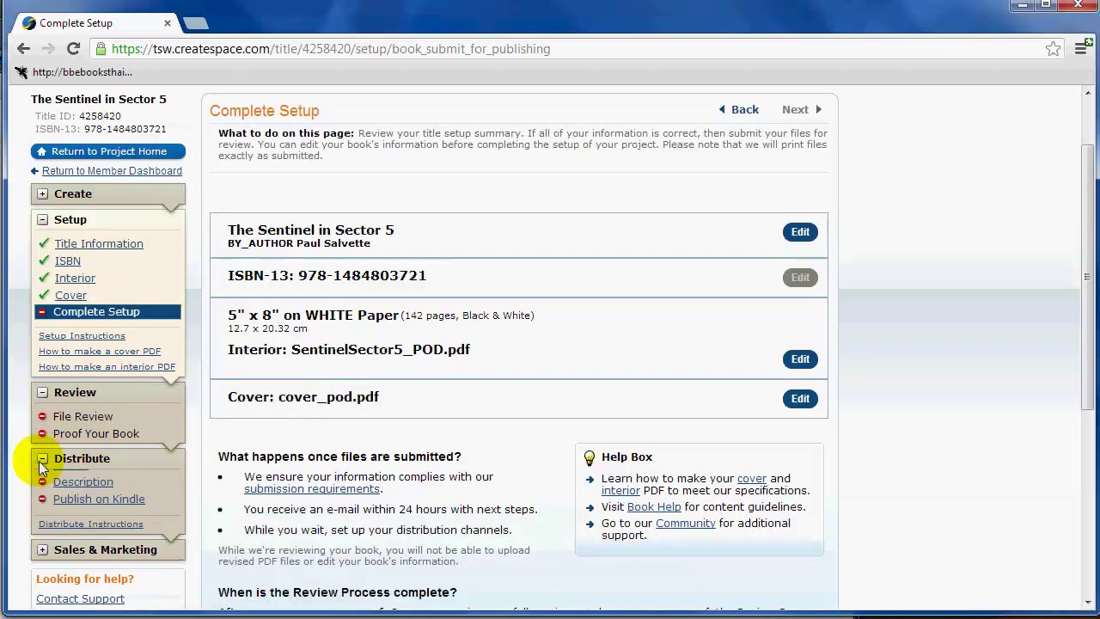
pyautogui.click(75, 482)
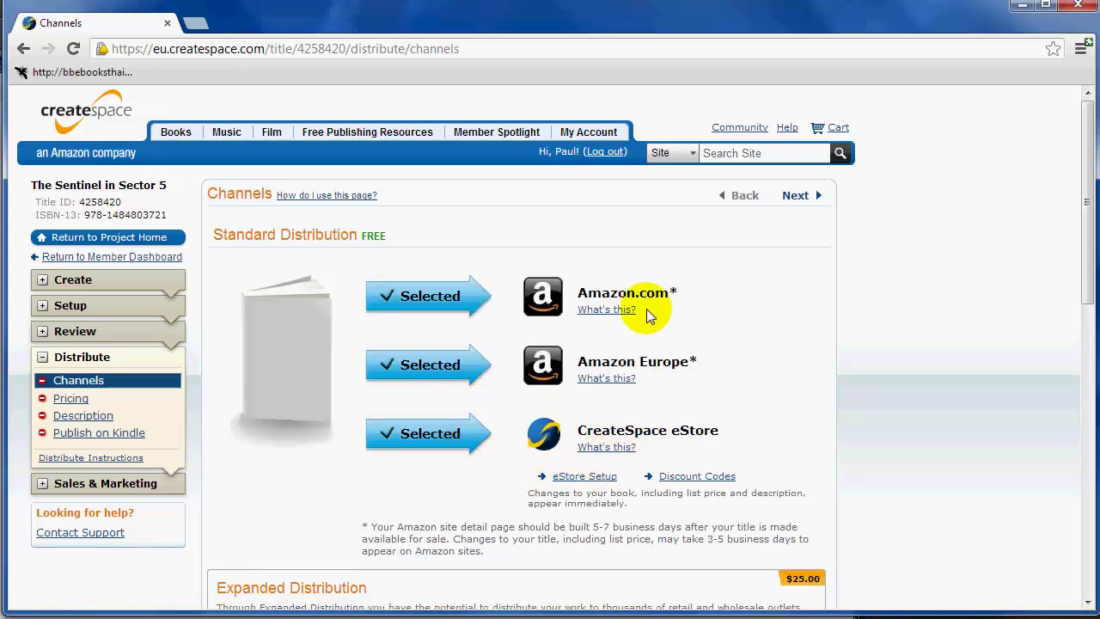
# Keep Amazon.com, Amazon Europe and CreateSpace eStore selected and save the channels
pyautogui.scroll(-3, 714, 358)
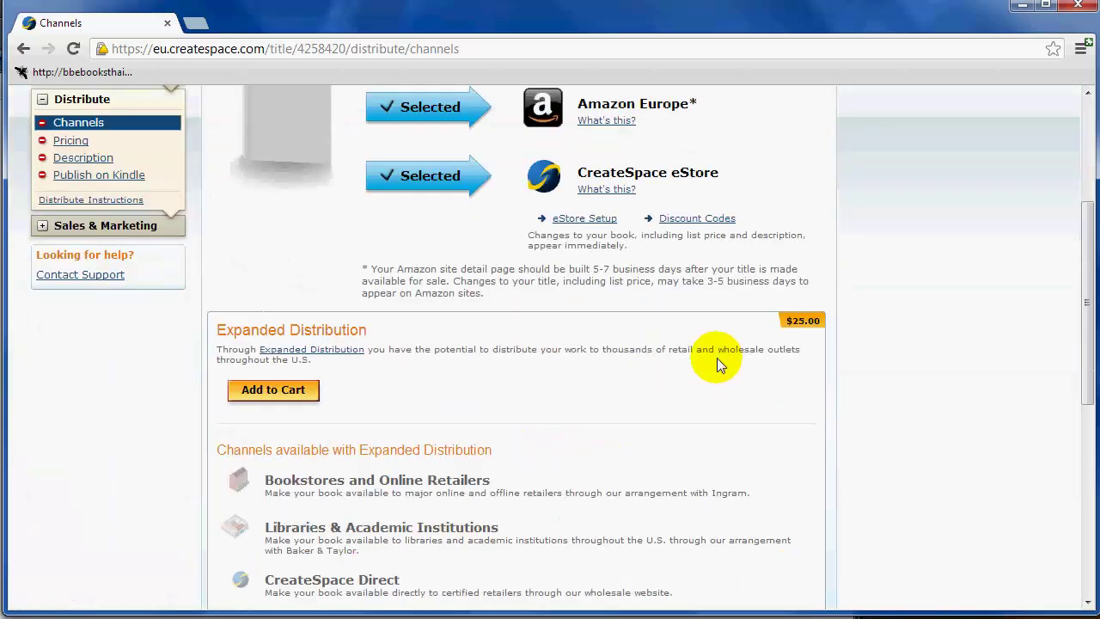
pyautogui.scroll(-5, 716, 364)
pyautogui.scroll(3, 717, 364)
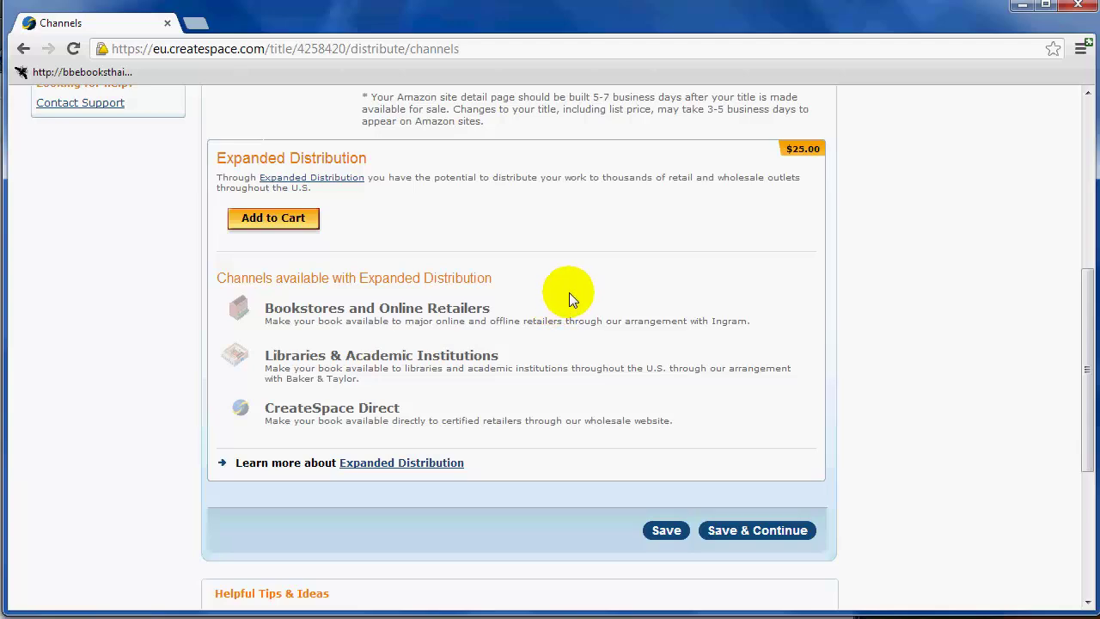
pyautogui.scroll(5, 569, 292)
pyautogui.scroll(-3, 572, 292)
pyautogui.scroll(3, 571, 292)
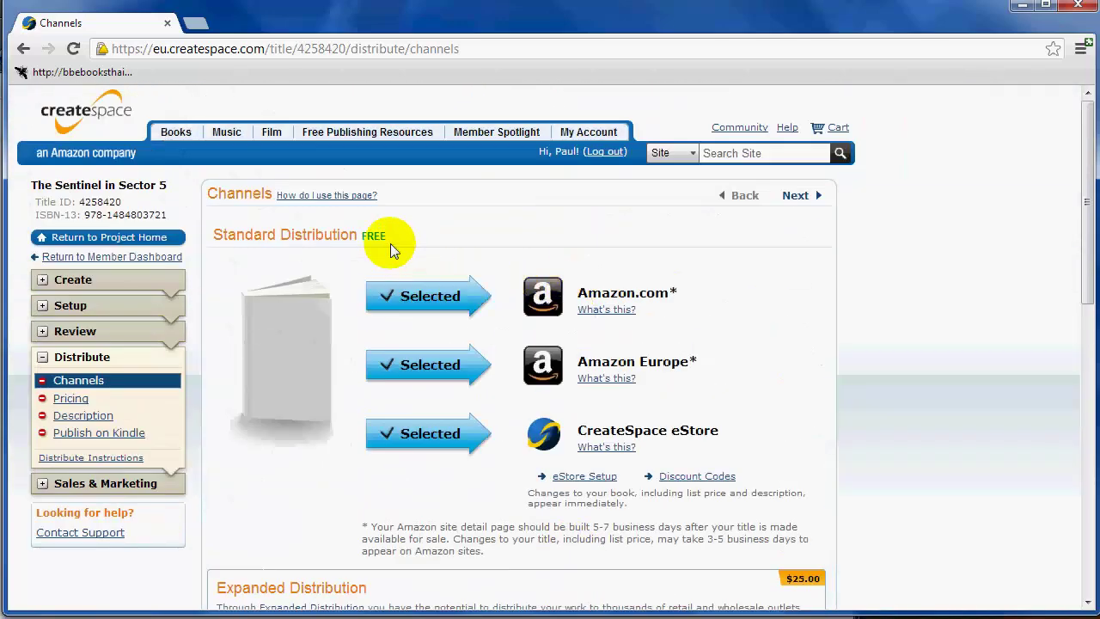
pyautogui.scroll(-8, 636, 242)
pyautogui.click(767, 361)
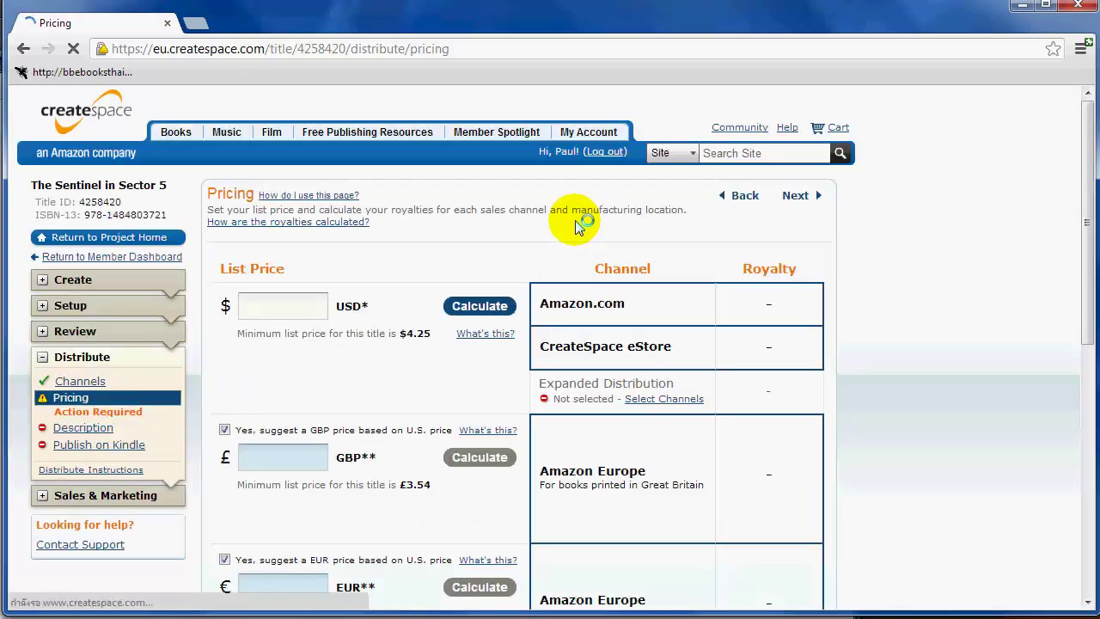
pyautogui.click(308, 311)
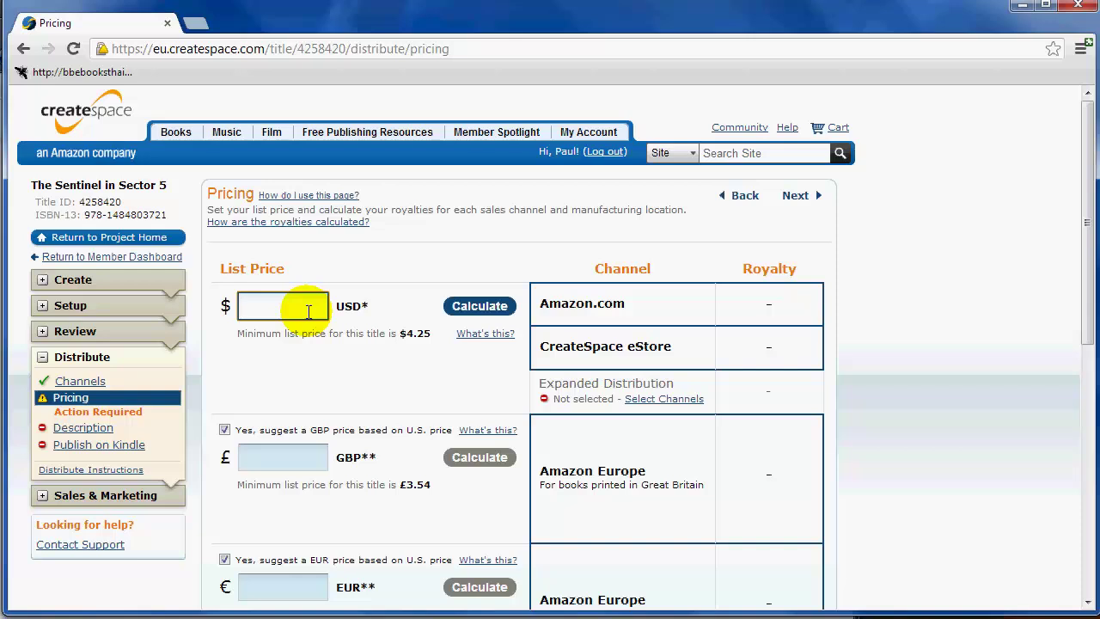
pyautogui.write('9.99')
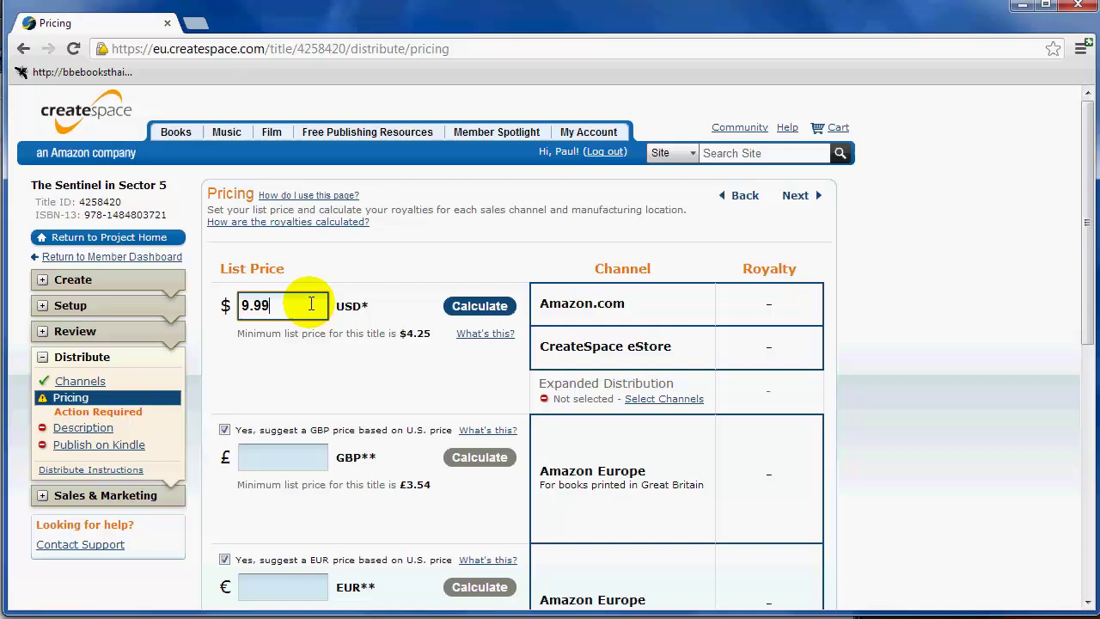
pyautogui.click(475, 306)
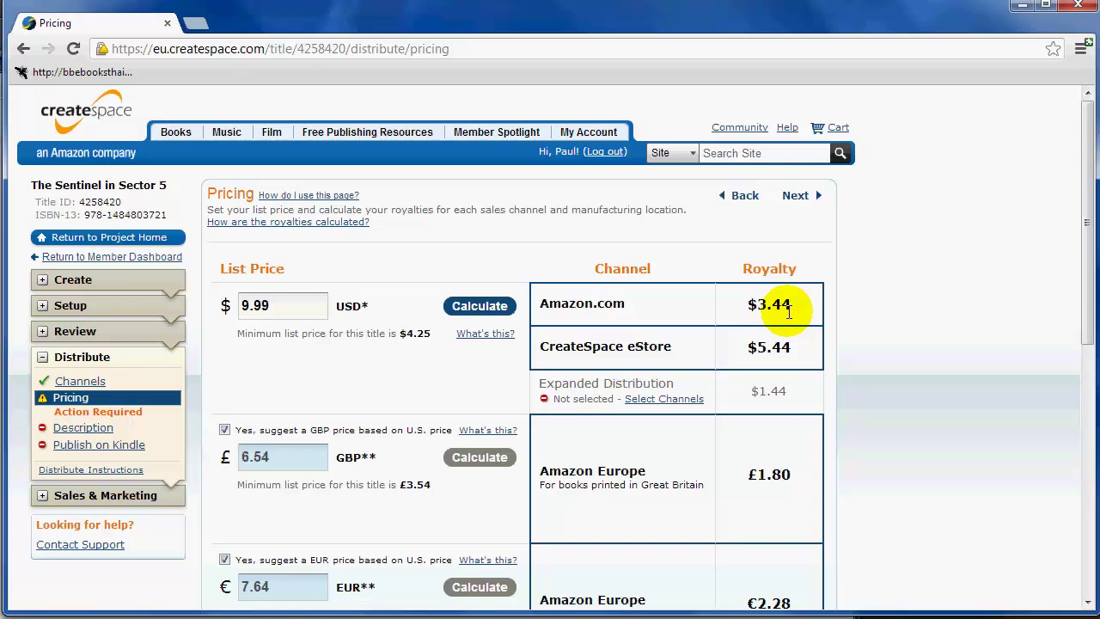
pyautogui.scroll(-1, 789, 311)
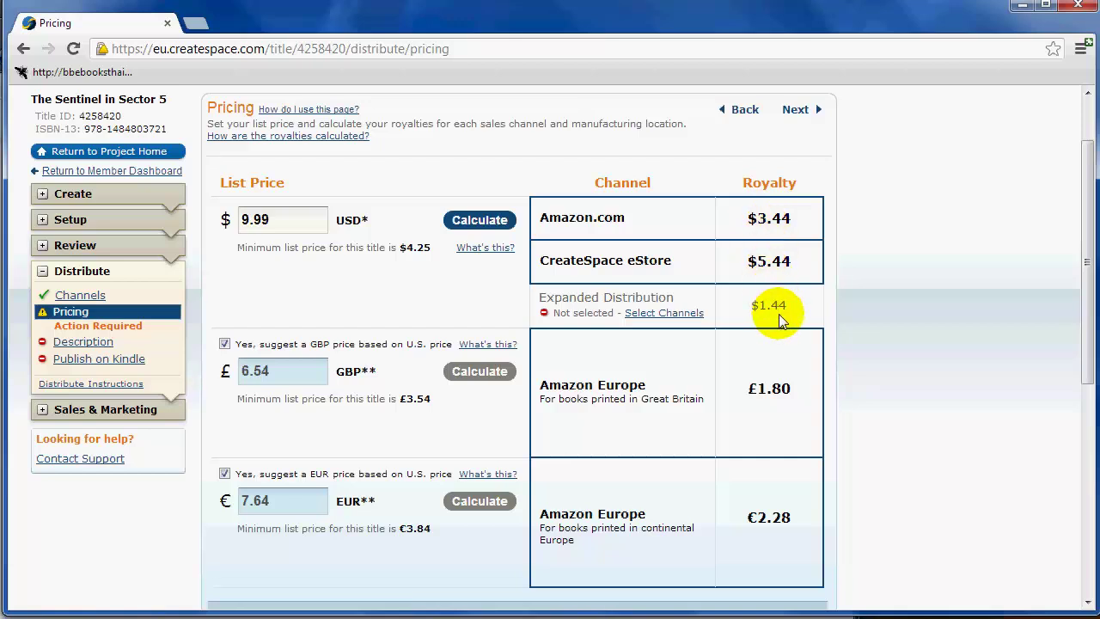
pyautogui.scroll(-2, 780, 318)
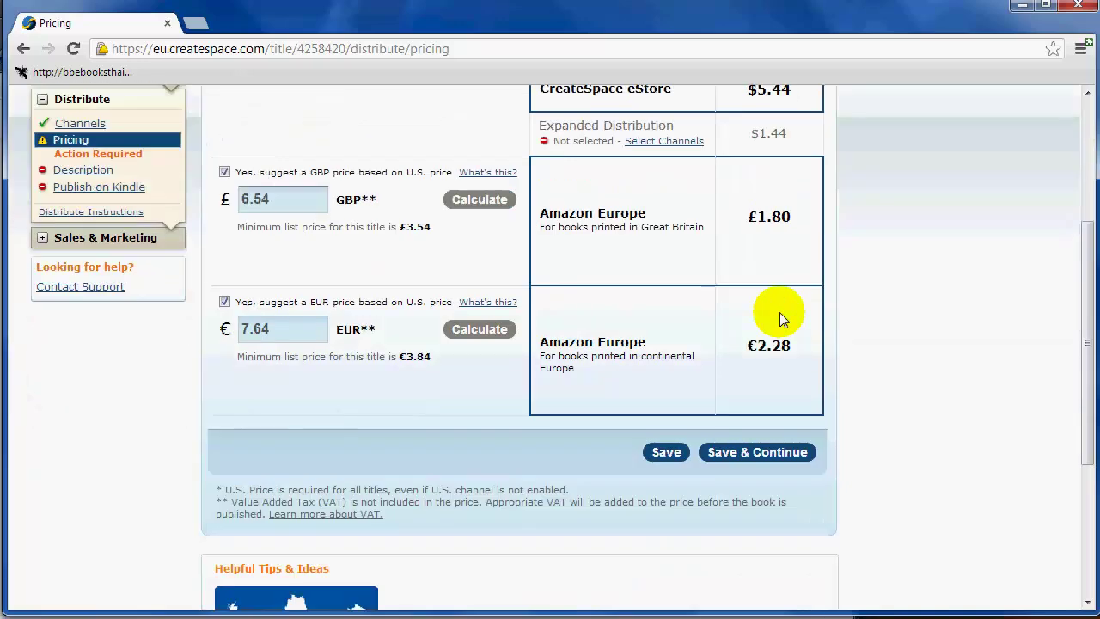
pyautogui.scroll(3, 780, 312)
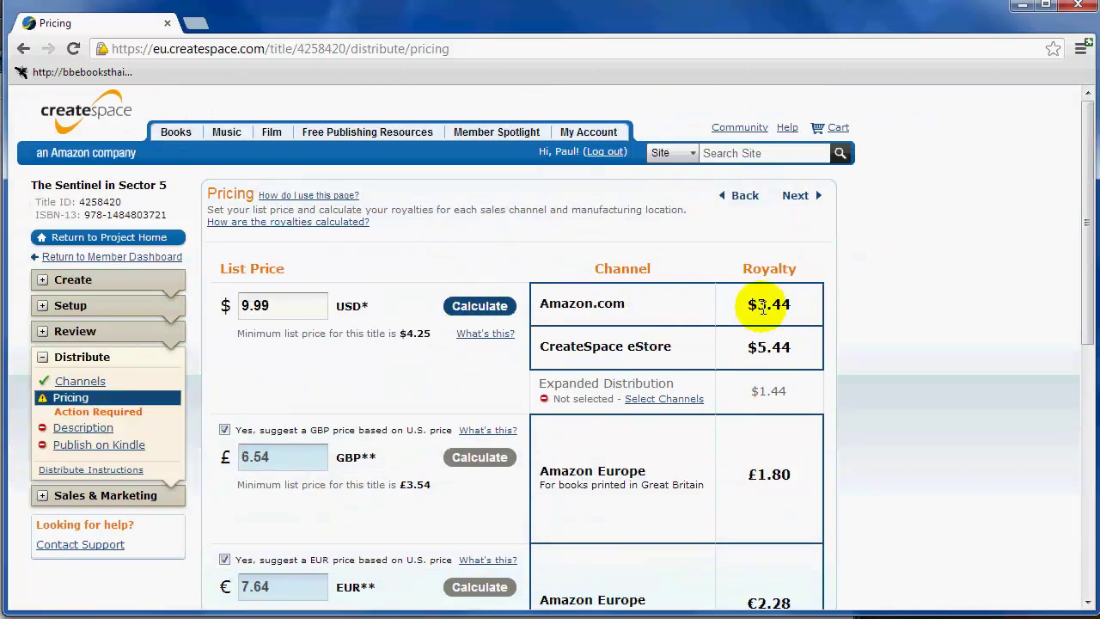
# Try a $12.99 US list price and recalculate the royalties
pyautogui.moveTo(250, 306); pyautogui.dragTo(241, 306)
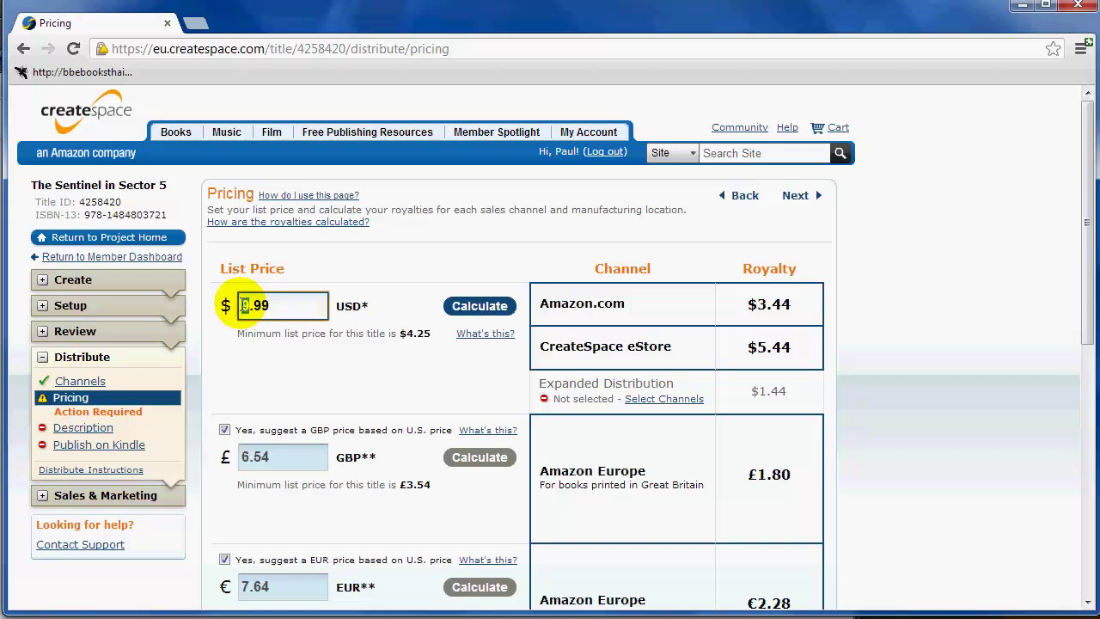
pyautogui.write('12')
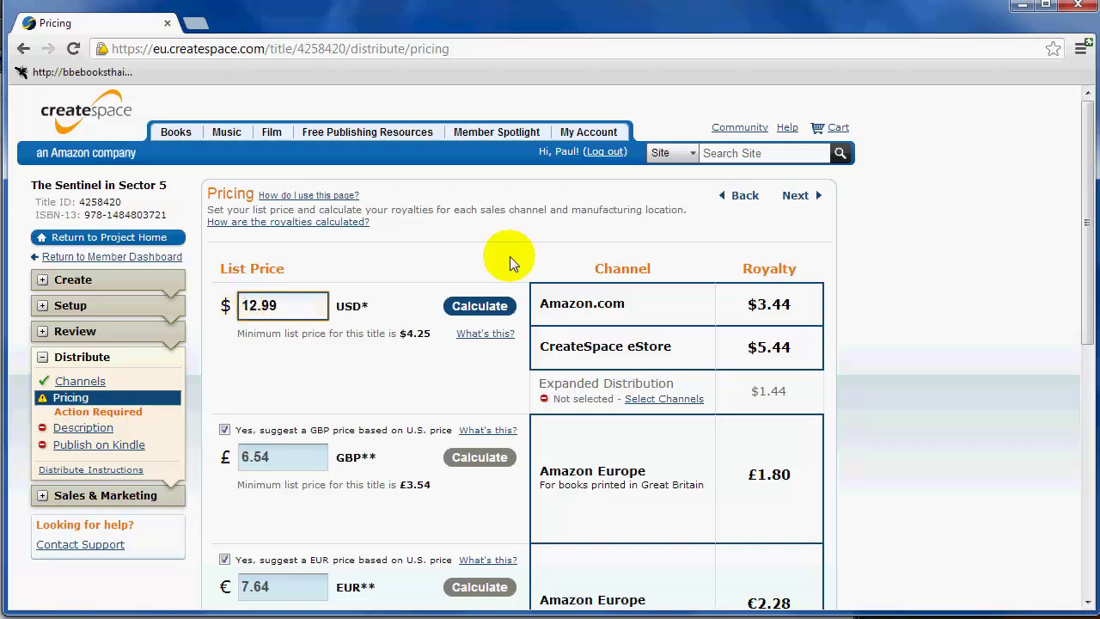
pyautogui.click(497, 306)
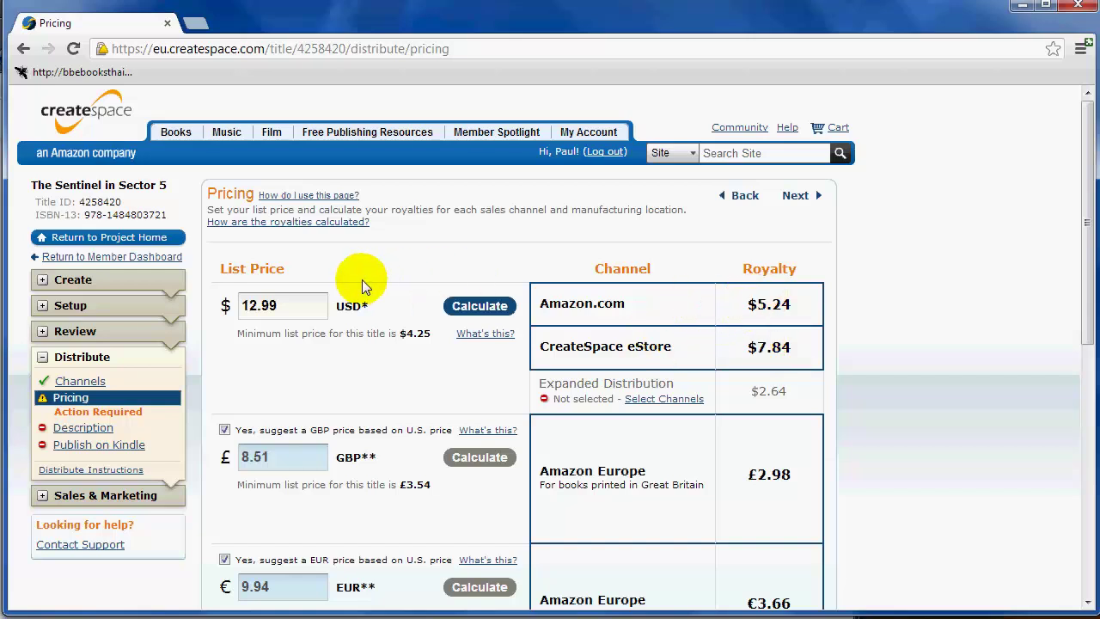
# Set the US price back to $9.99, recalculate royalties, and save the pricing
pyautogui.click(257, 305)
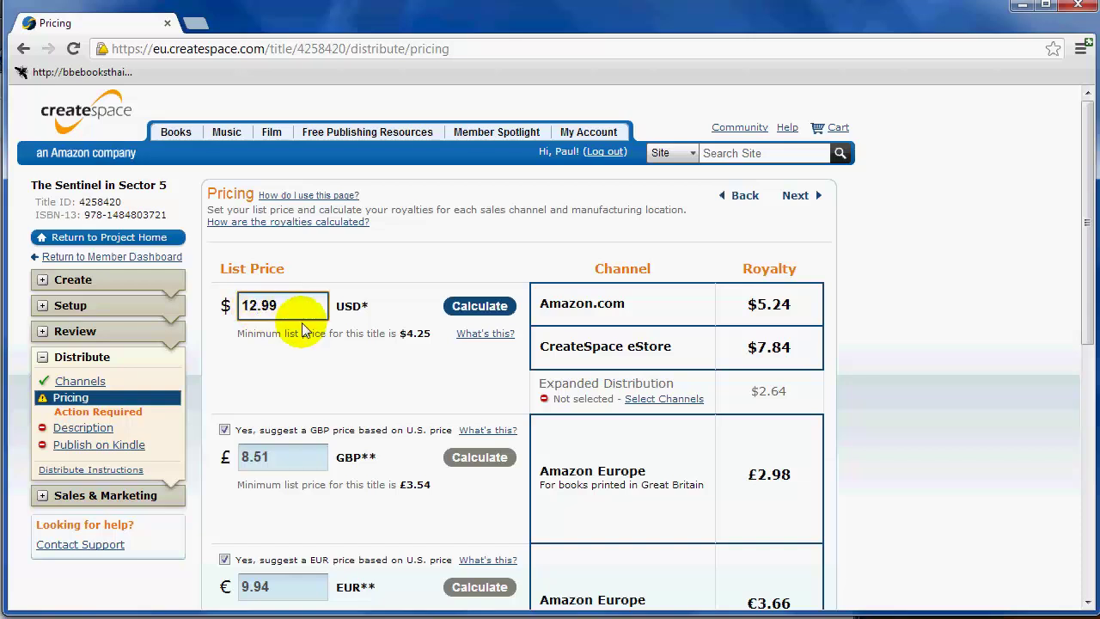
pyautogui.hotkey('shift', 'Home')
pyautogui.write('9')
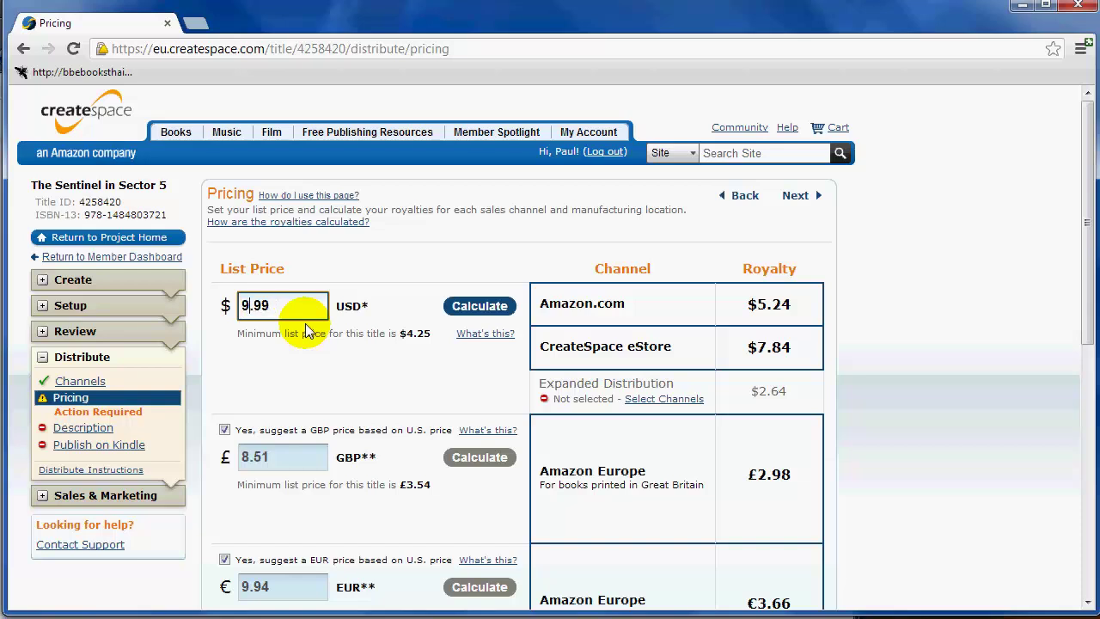
pyautogui.click(484, 305)
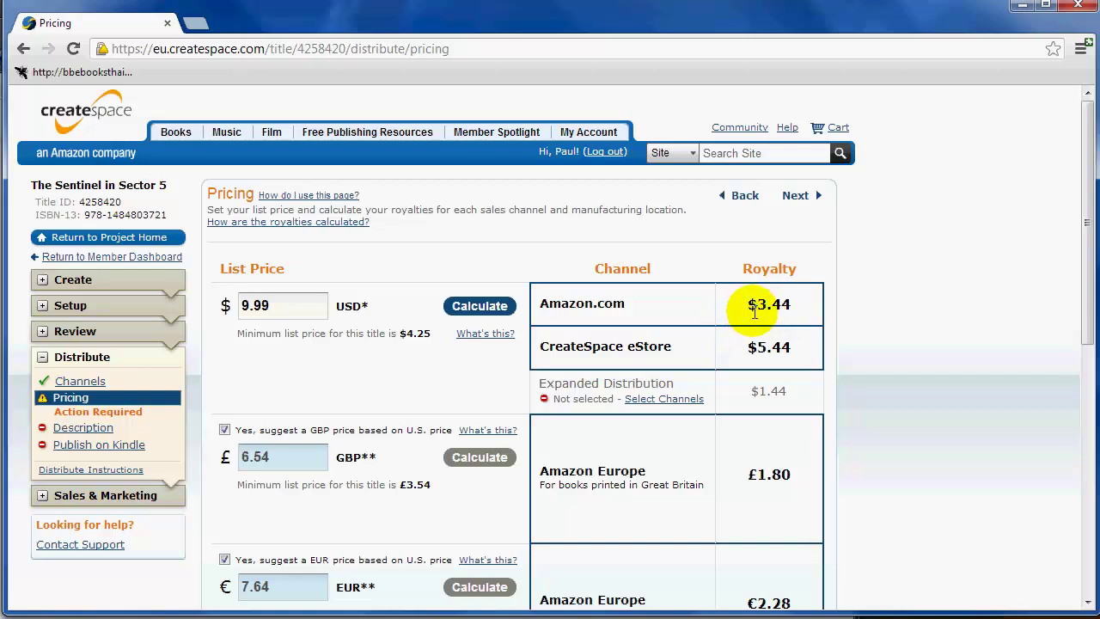
pyautogui.scroll(-3, 752, 311)
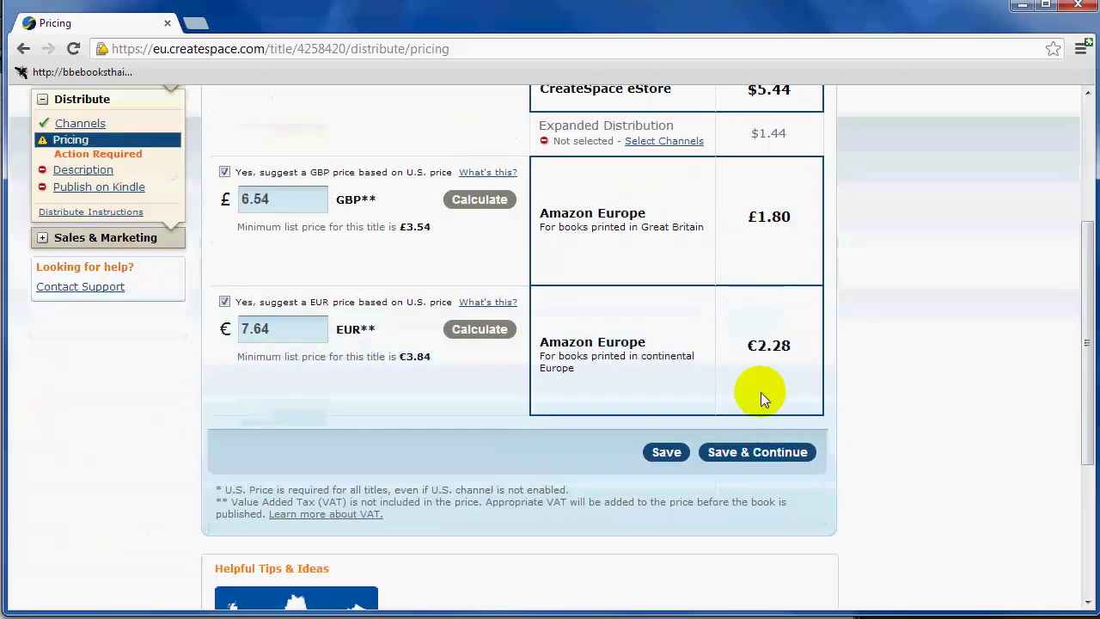
pyautogui.click(775, 450)
# Scroll up and place the cursor in the book's Description field
pyautogui.scroll(2, 655, 244)
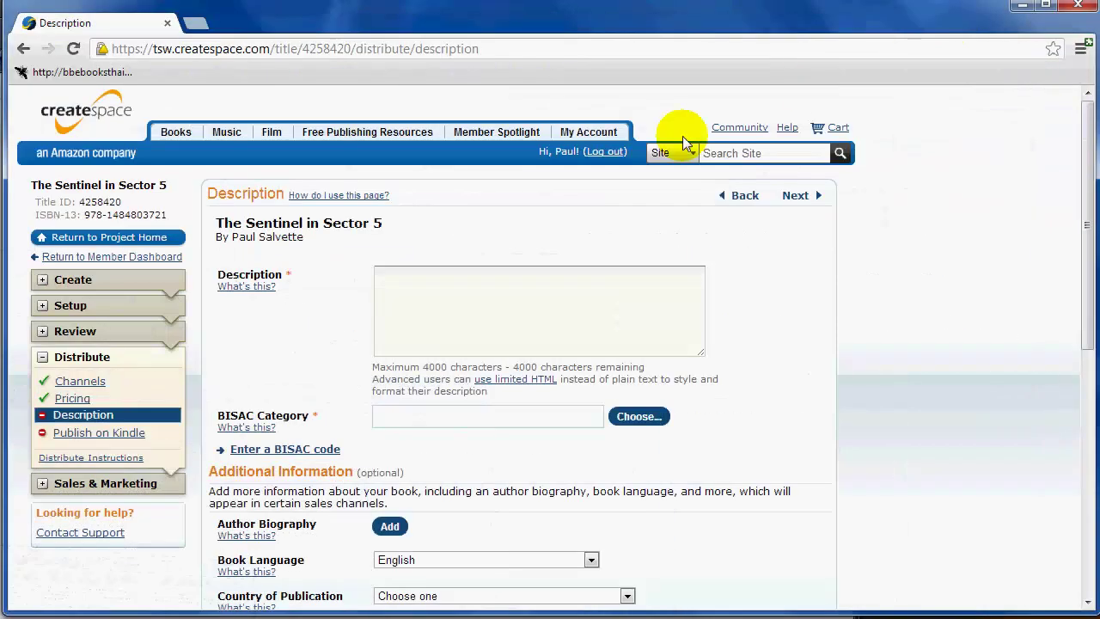
pyautogui.click(441, 290)
# Paste the first description paragraph into the Description field
pyautogui.write('Five hundred years after mankind was nearly destroyed by The Plague, a controlled society known as the Precinct continues the evolution of the human race. The Wardens select all children for their lifelong occupation at age 5 and the Administrators teach them for 15 years their duties and responsibilities to Society.')
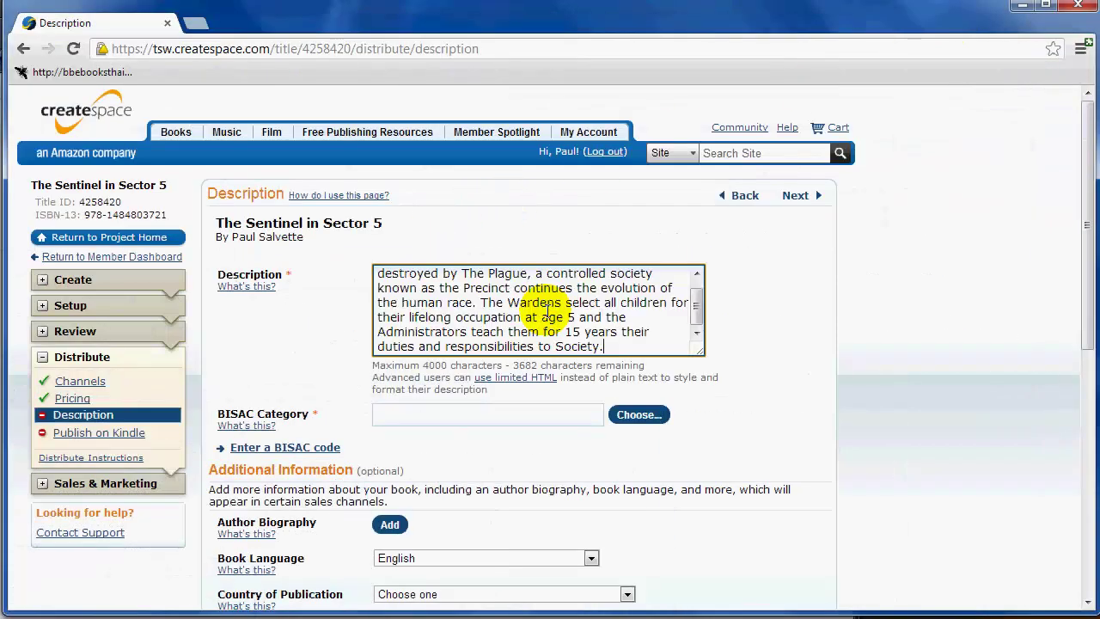
pyautogui.moveTo(697, 312); pyautogui.dragTo(701, 328)
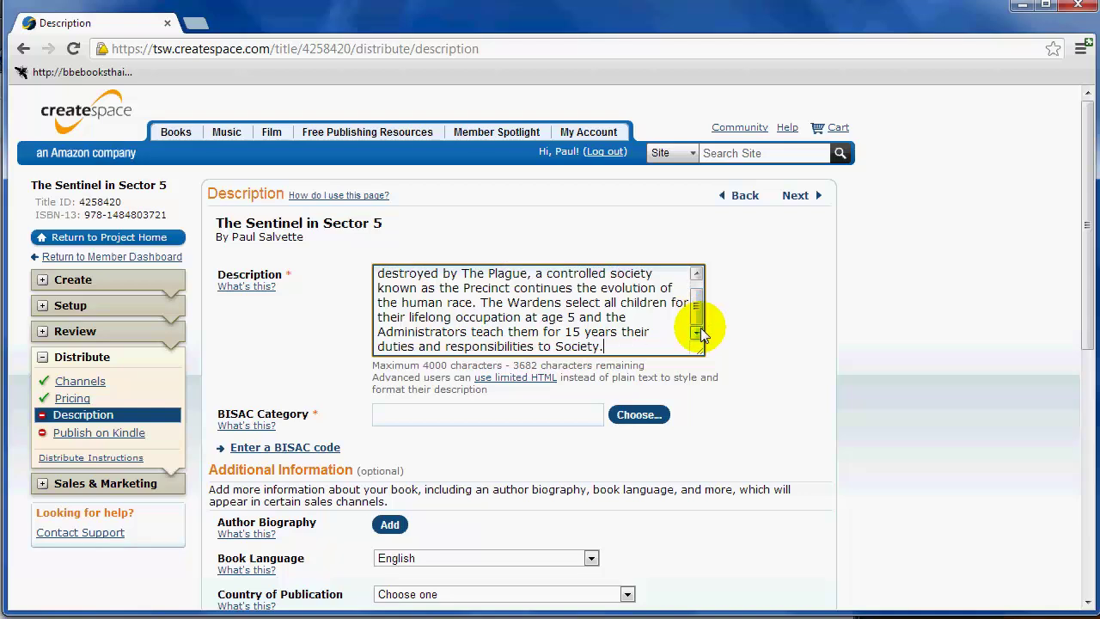
pyautogui.click(457, 412)
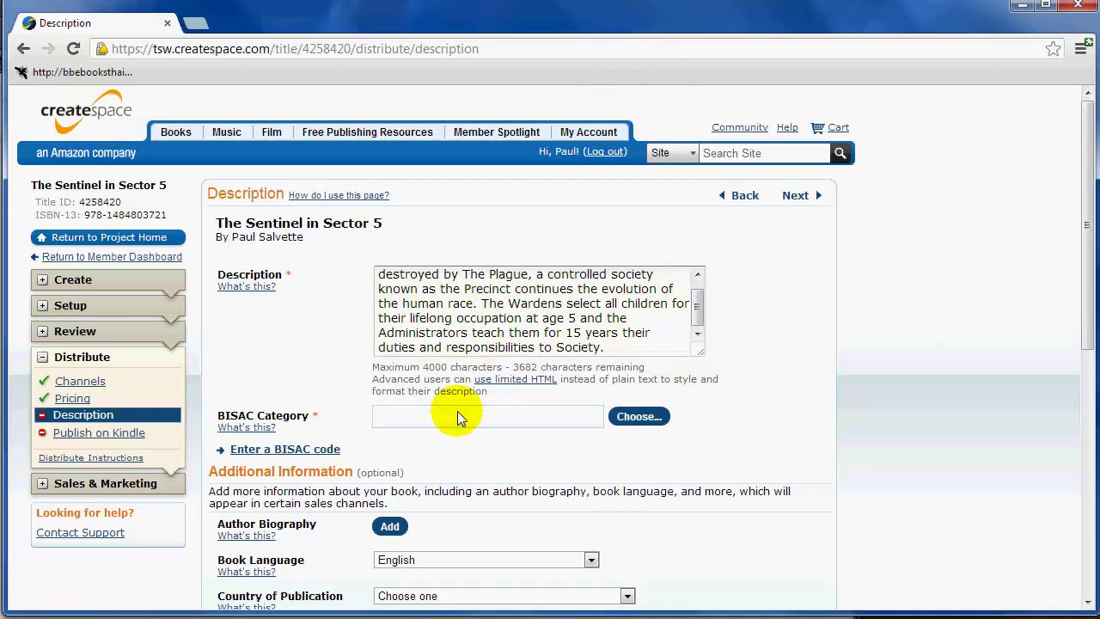
# Pick Fiction > Science Fiction > High Tech in the BISAC chooser and confirm it
pyautogui.click(627, 421)
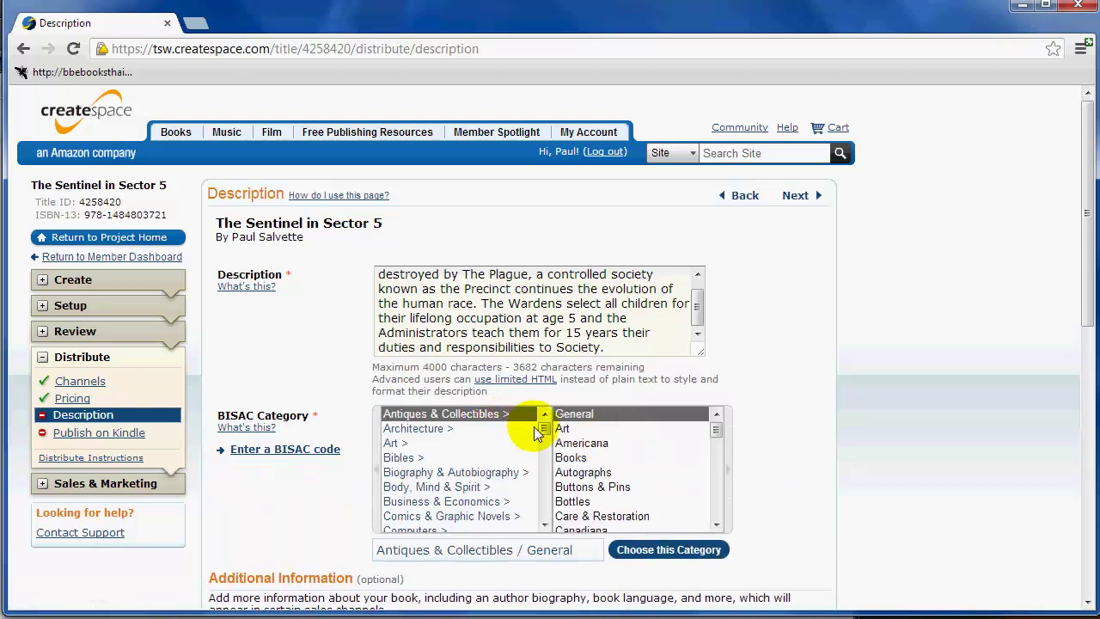
pyautogui.moveTo(544, 430); pyautogui.dragTo(536, 453)
pyautogui.click(497, 445)
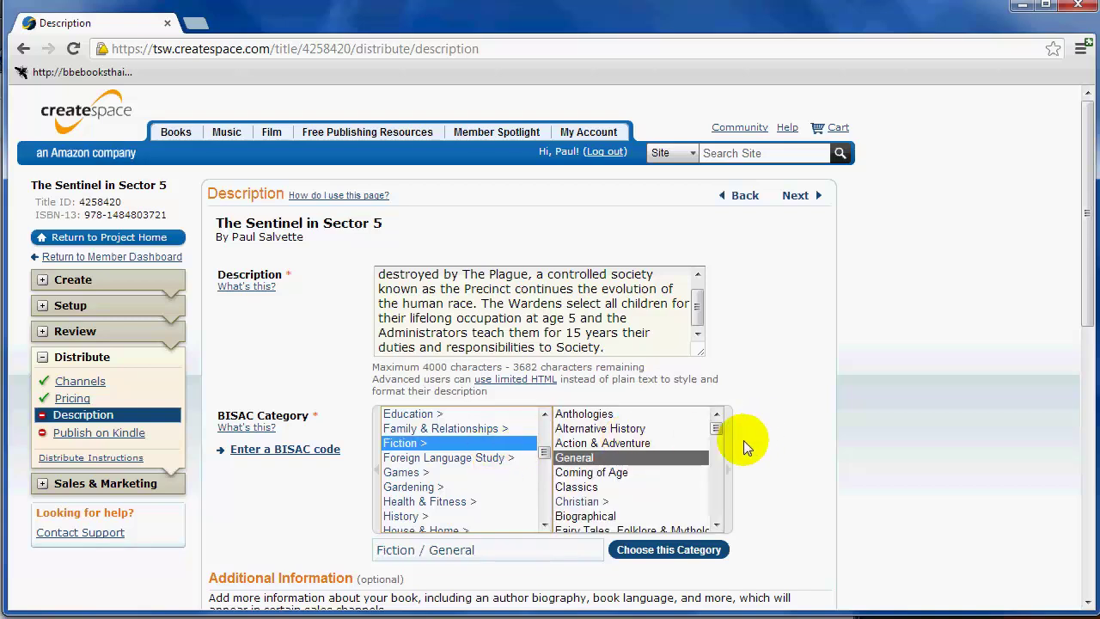
pyautogui.moveTo(717, 432); pyautogui.dragTo(717, 484)
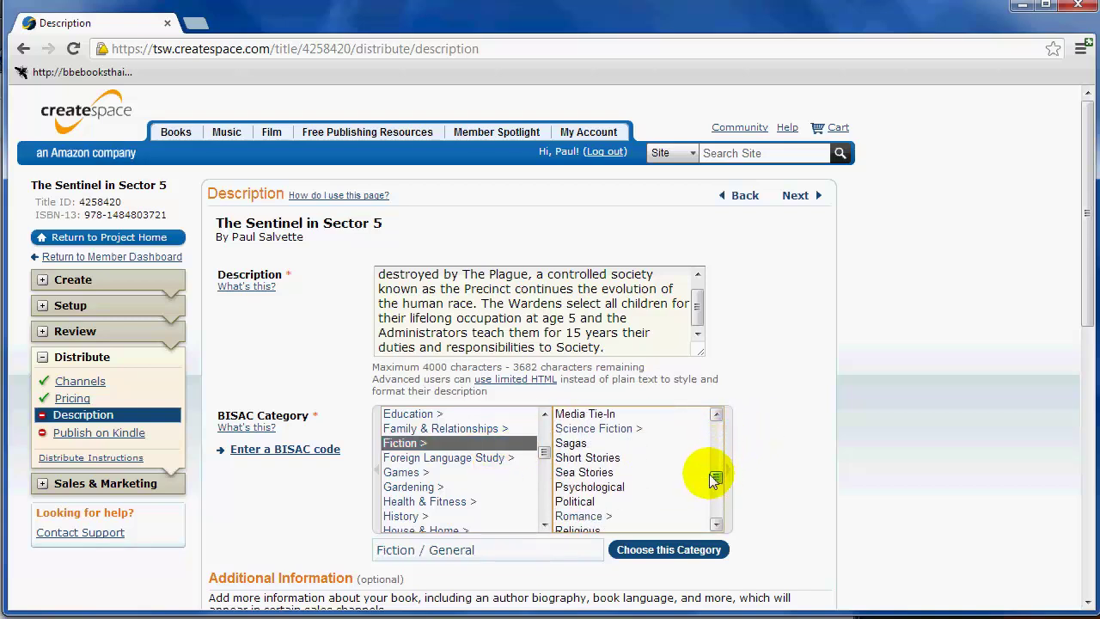
pyautogui.click(628, 428)
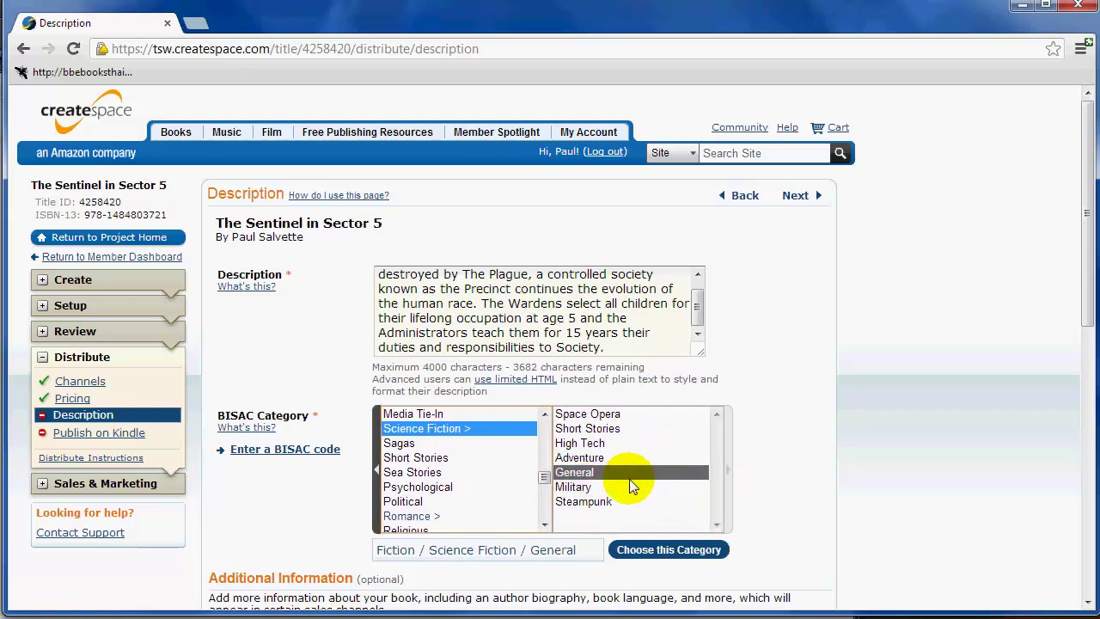
pyautogui.click(617, 445)
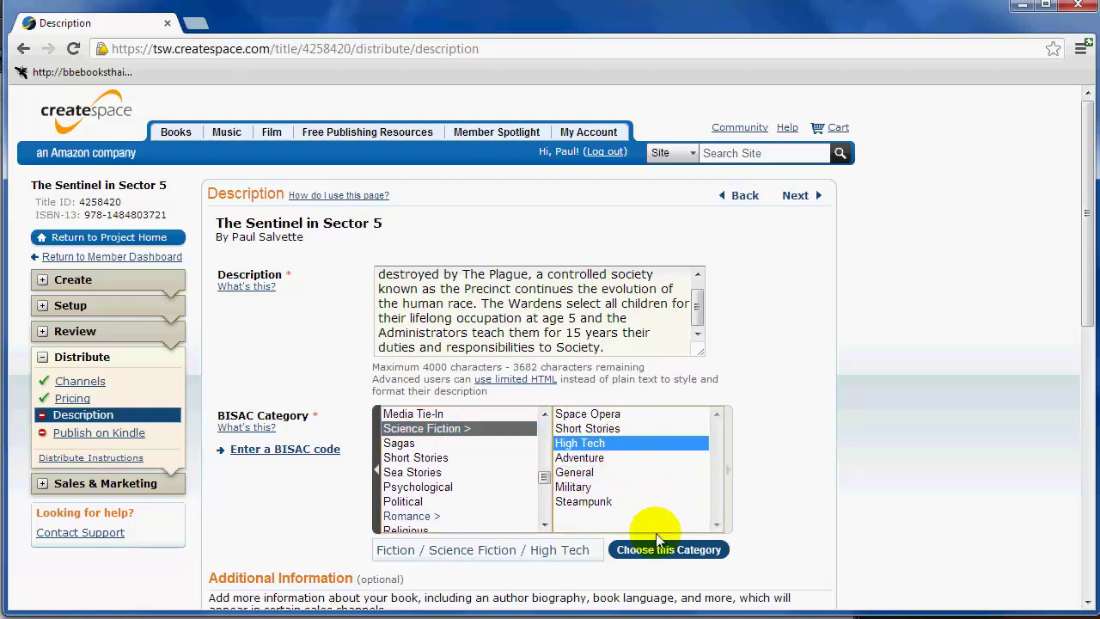
pyautogui.click(668, 555)
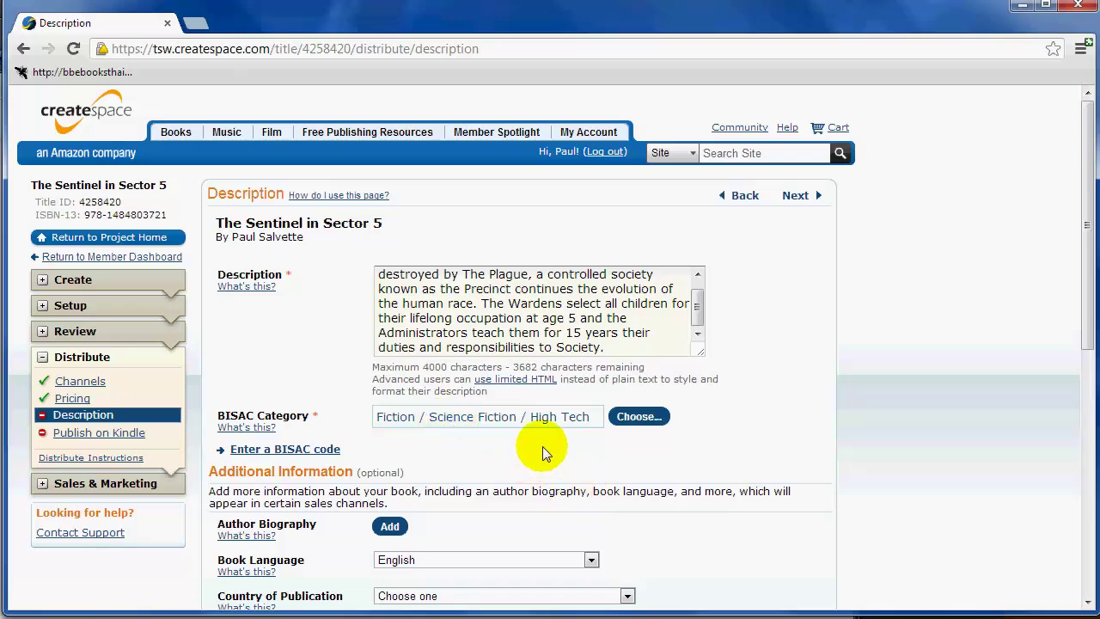
# Open the Author Biography text box and dismiss the Oat folder window
pyautogui.scroll(-1, 542, 446)
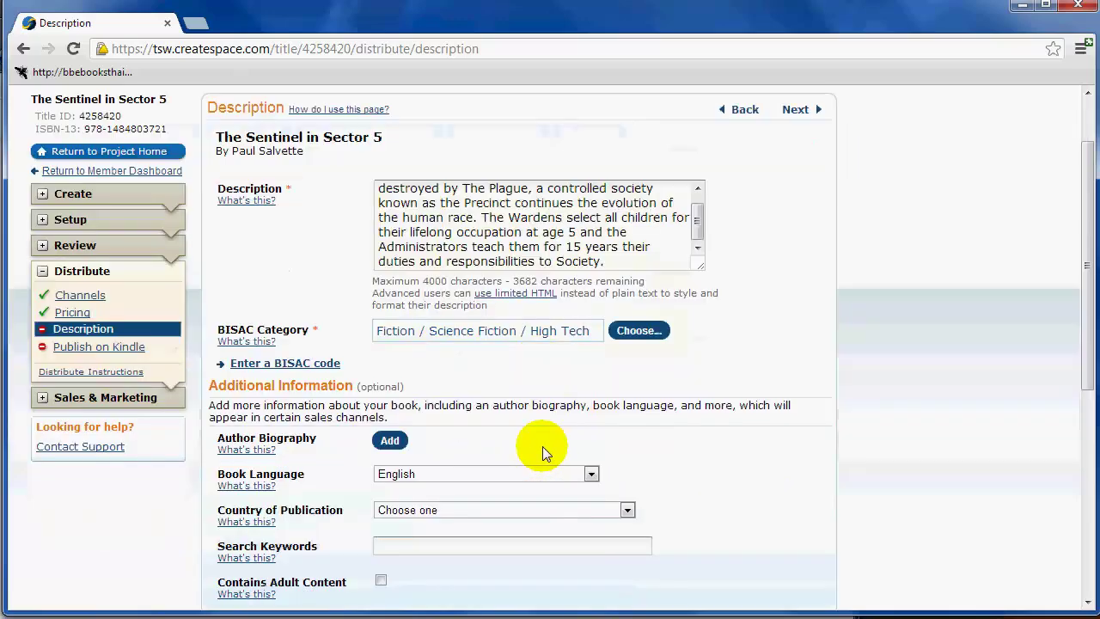
pyautogui.click(393, 441)
pyautogui.click(375, 611)
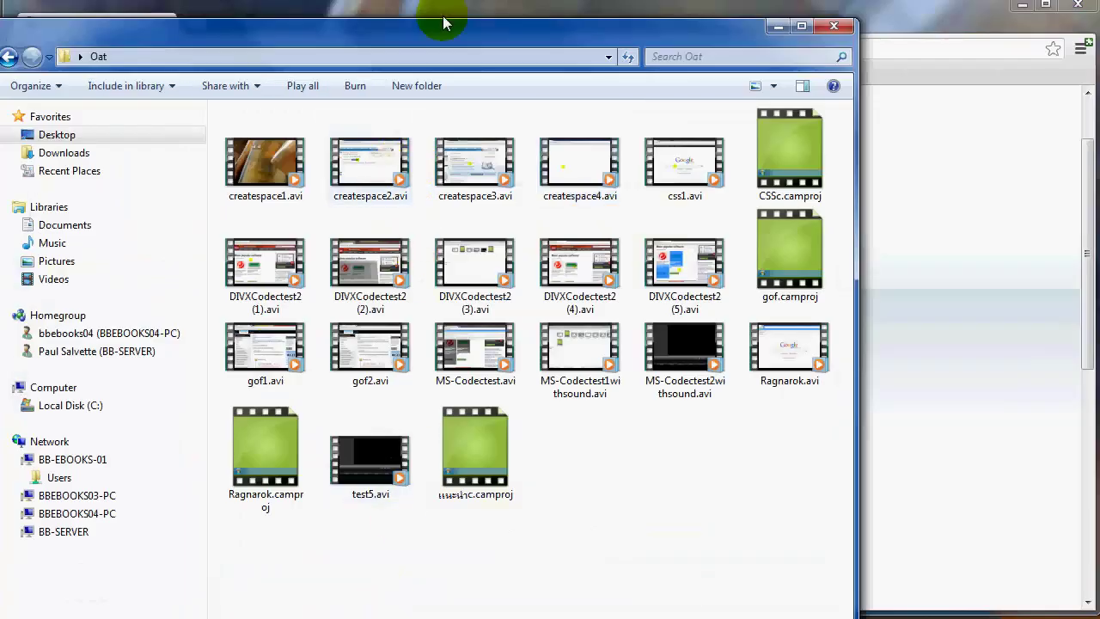
pyautogui.click(777, 26)
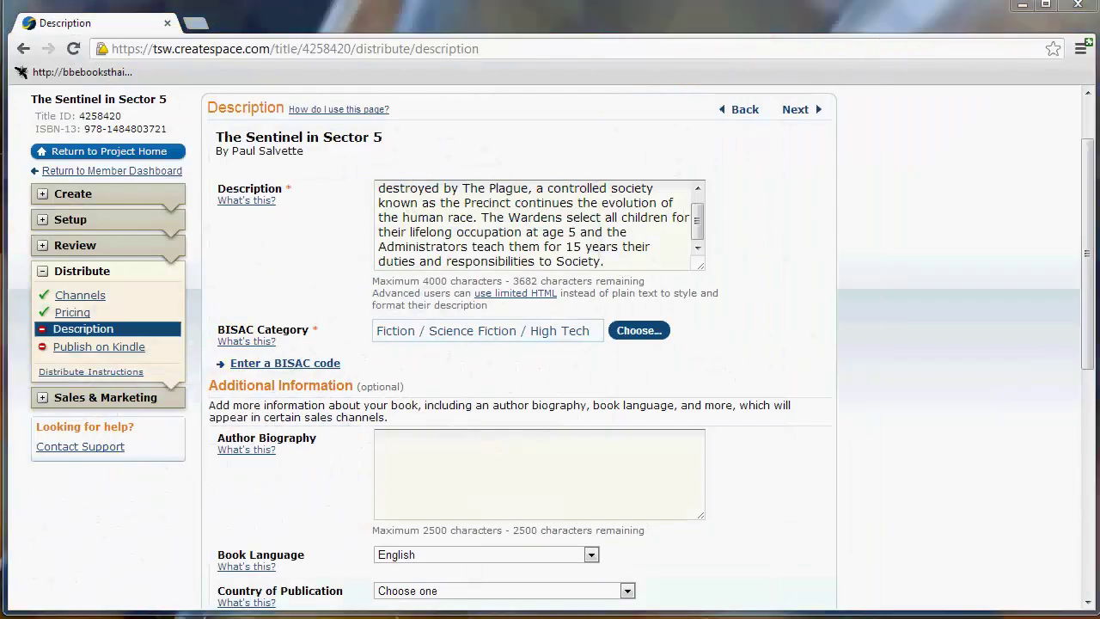
# Copy the About the Author paragraph from createspace_meta.txt in Notepad++
pyautogui.click(275, 612)
pyautogui.click(209, 321)
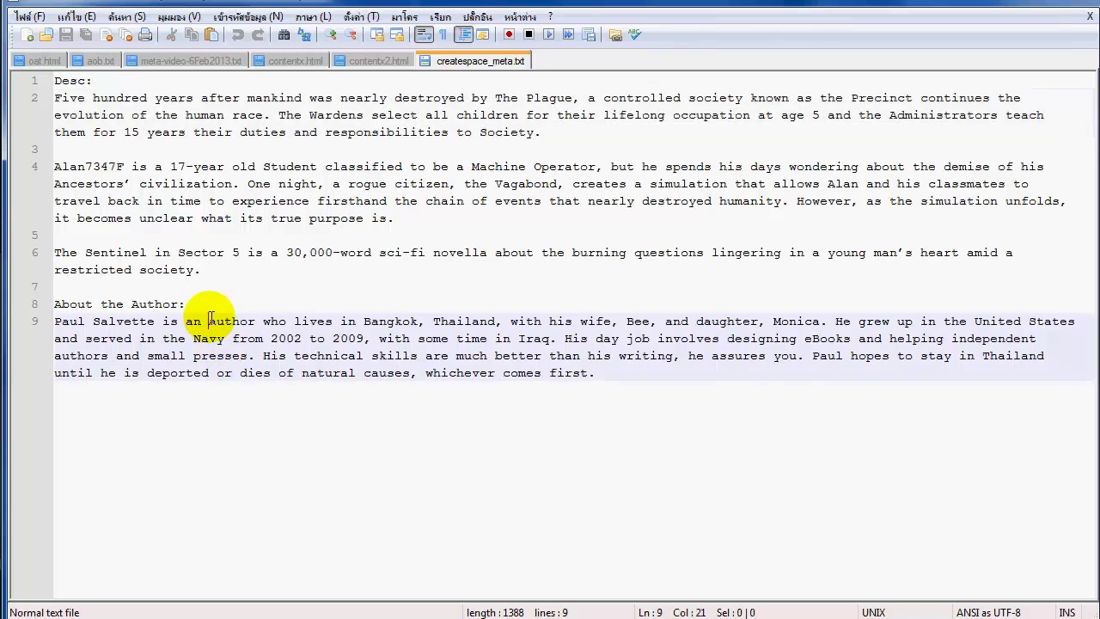
pyautogui.moveTo(602, 373); pyautogui.dragTo(29, 319)
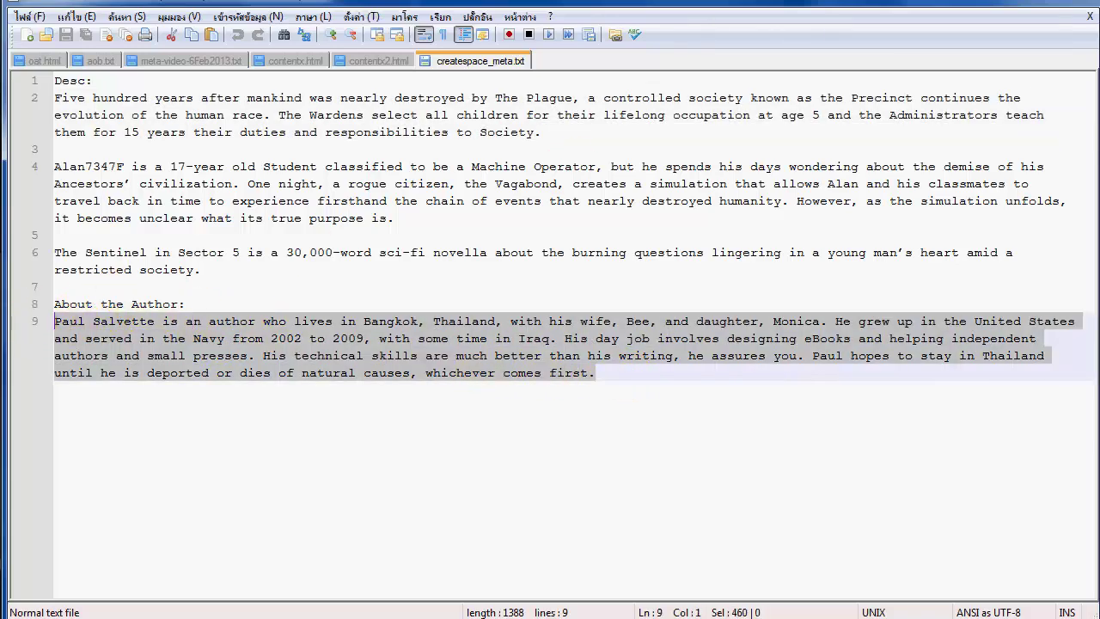
pyautogui.hotkey('ctrl', 'c')
pyautogui.hotkey('alt', 'Tab')
# Paste the author paragraph into Author Biography and set Country of Publication to United States
pyautogui.click(460, 446)
pyautogui.hotkey('ctrl', 'v')
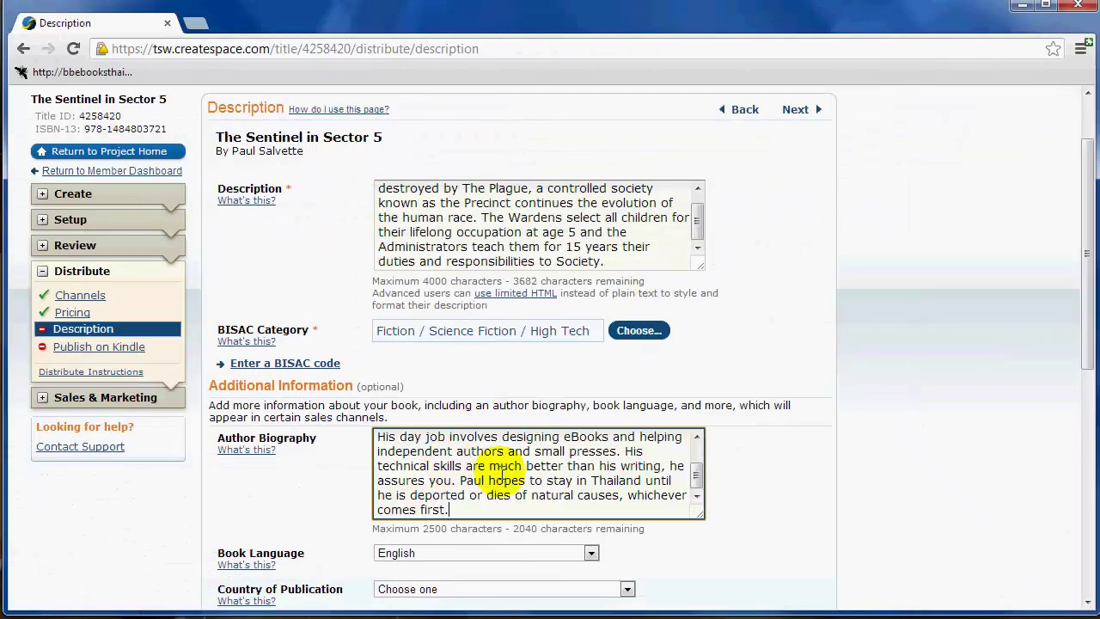
pyautogui.scroll(-1, 512, 462)
pyautogui.click(481, 504)
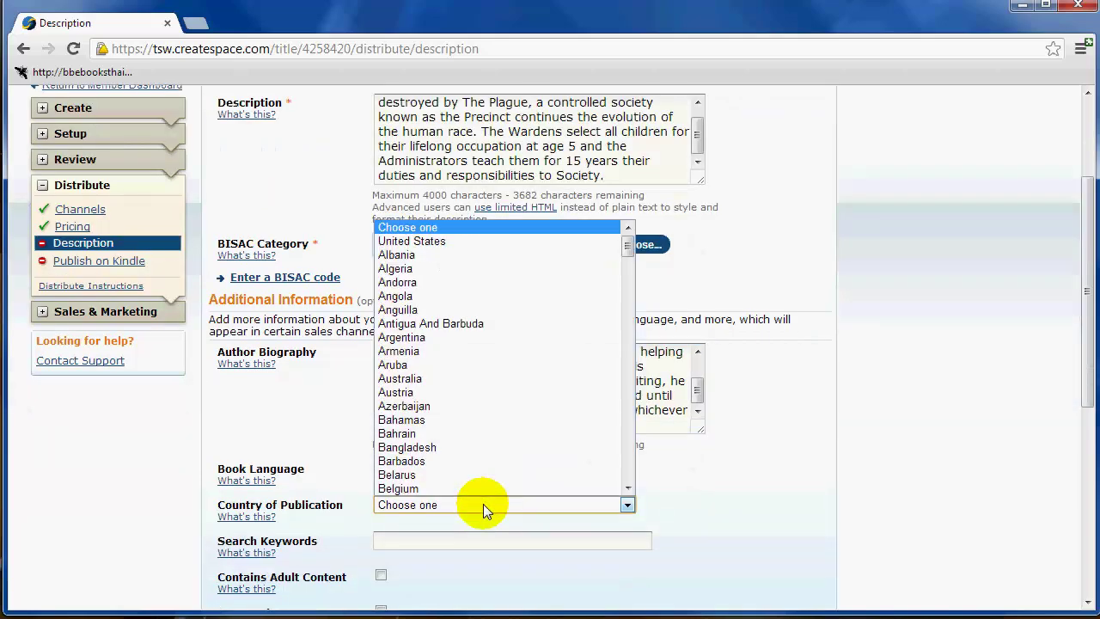
pyautogui.moveTo(629, 240); pyautogui.dragTo(632, 462)
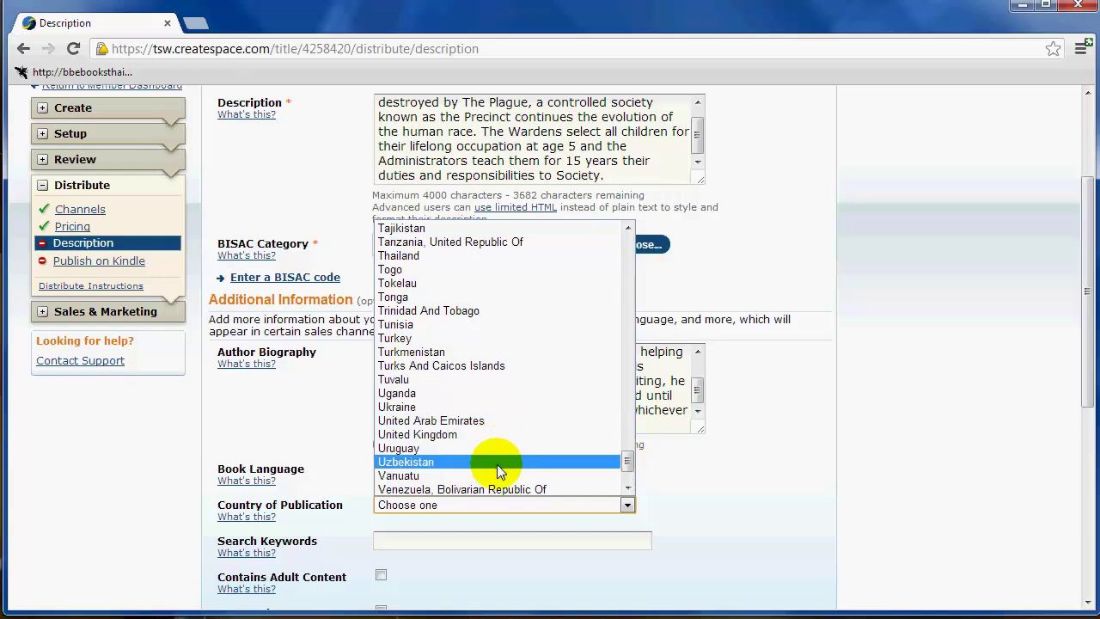
pyautogui.scroll(-2, 591, 442)
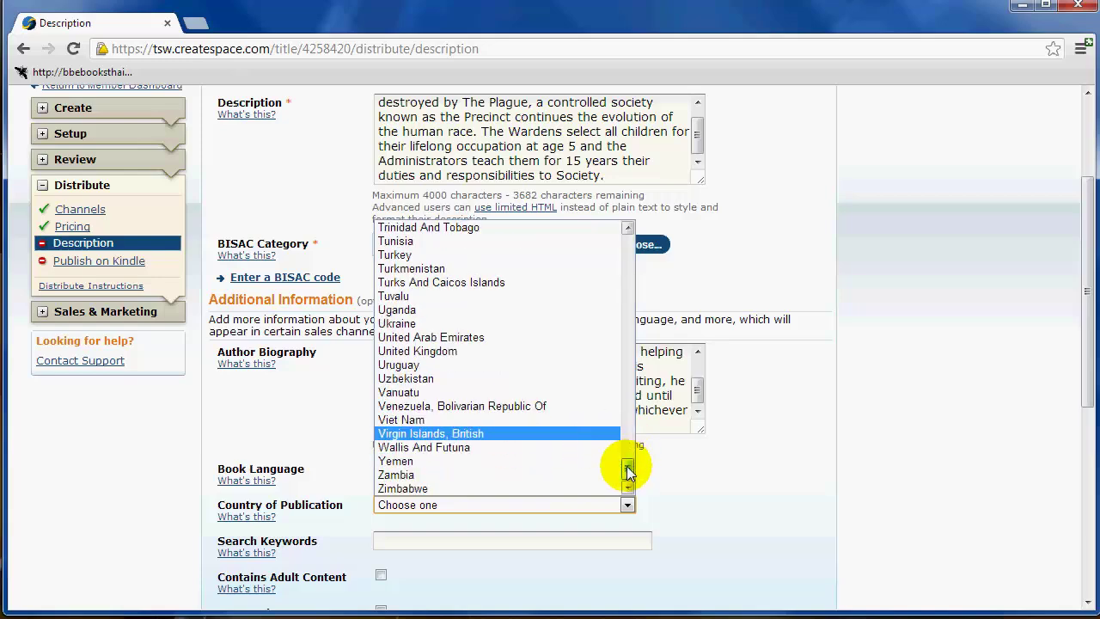
pyautogui.moveTo(633, 472); pyautogui.dragTo(567, 246)
pyautogui.click(503, 245)
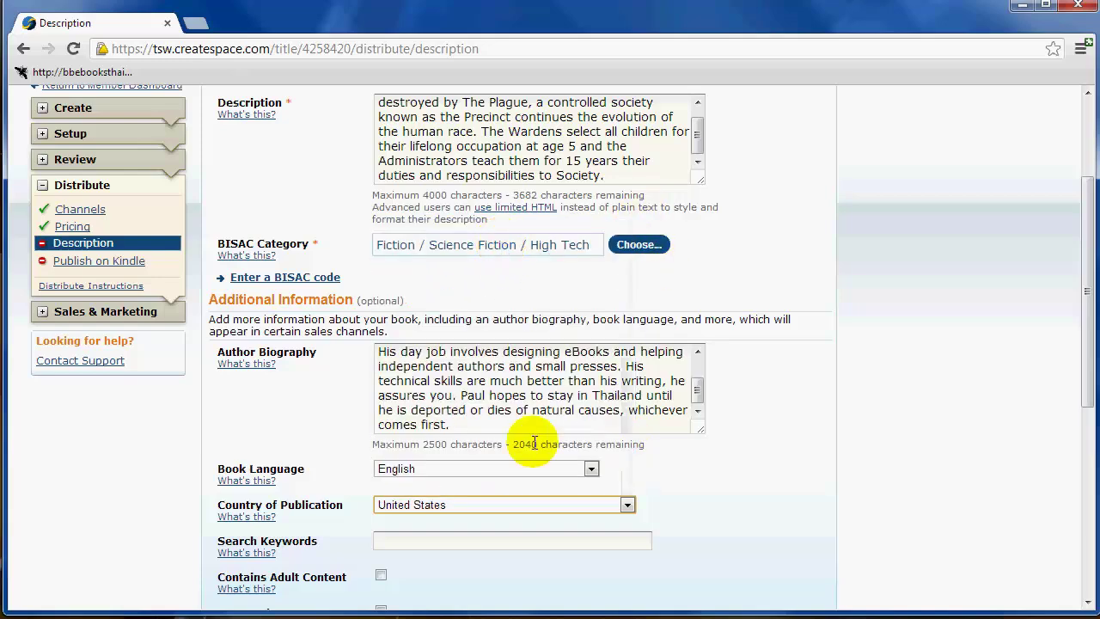
# Enter search keywords Science Fiction, Thriller, Young Adult, Technology, Suspense
pyautogui.click(411, 543)
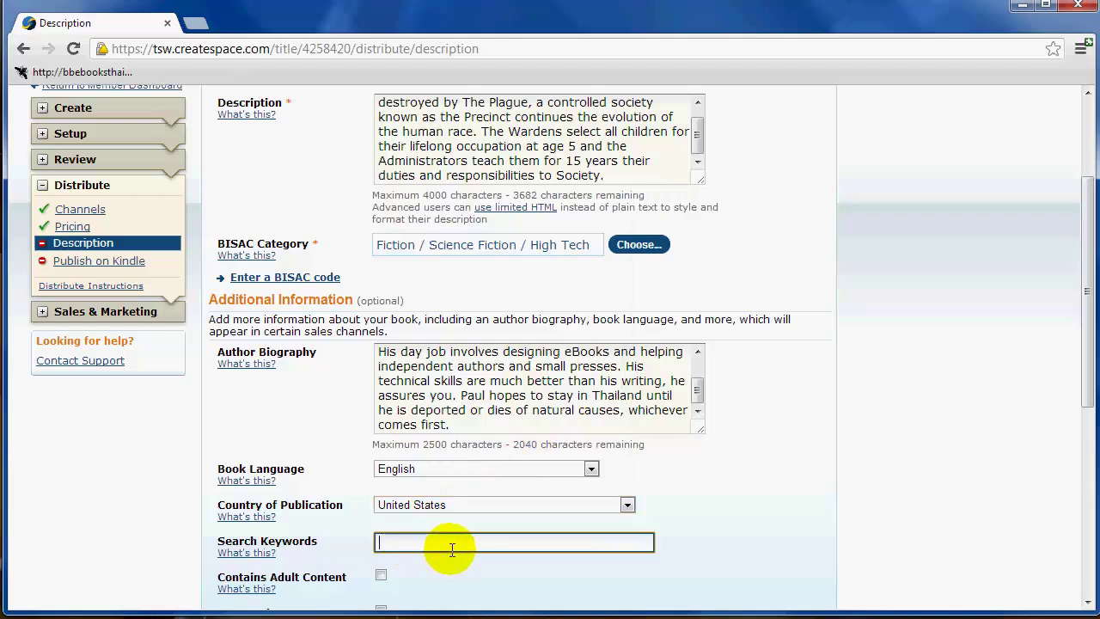
pyautogui.scroll(-2, 488, 540)
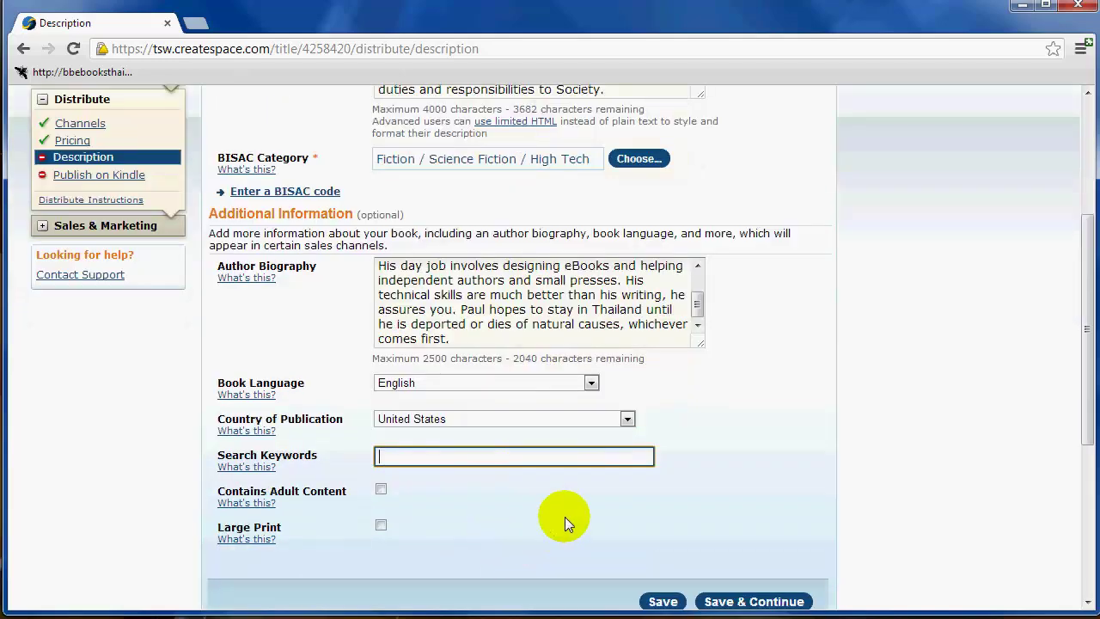
pyautogui.scroll(3, 568, 513)
pyautogui.scroll(-2, 568, 513)
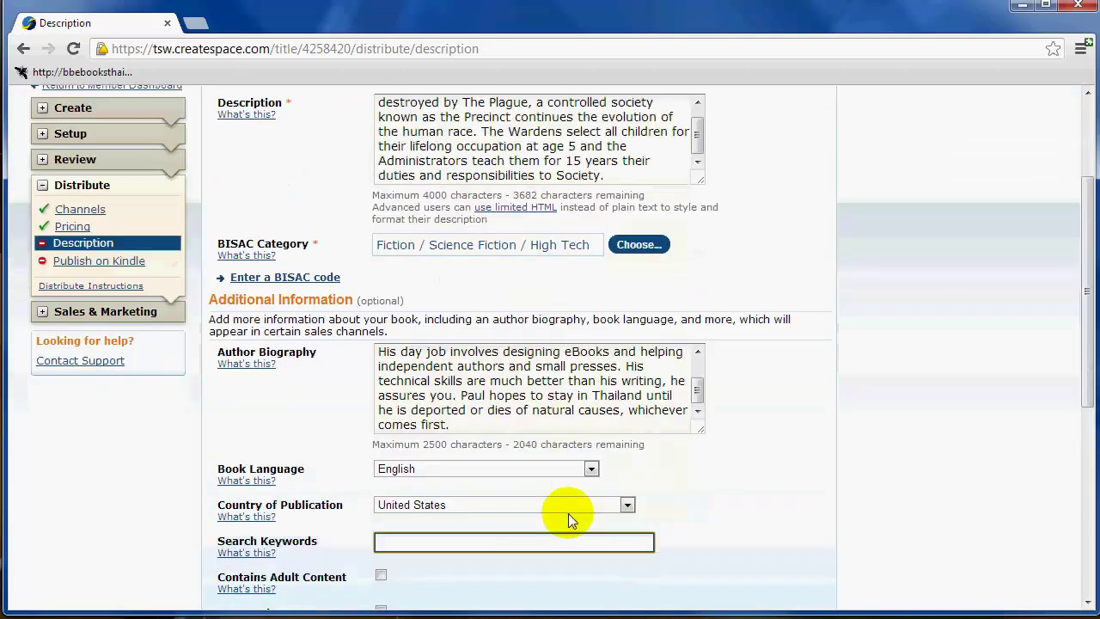
pyautogui.scroll(-2, 582, 503)
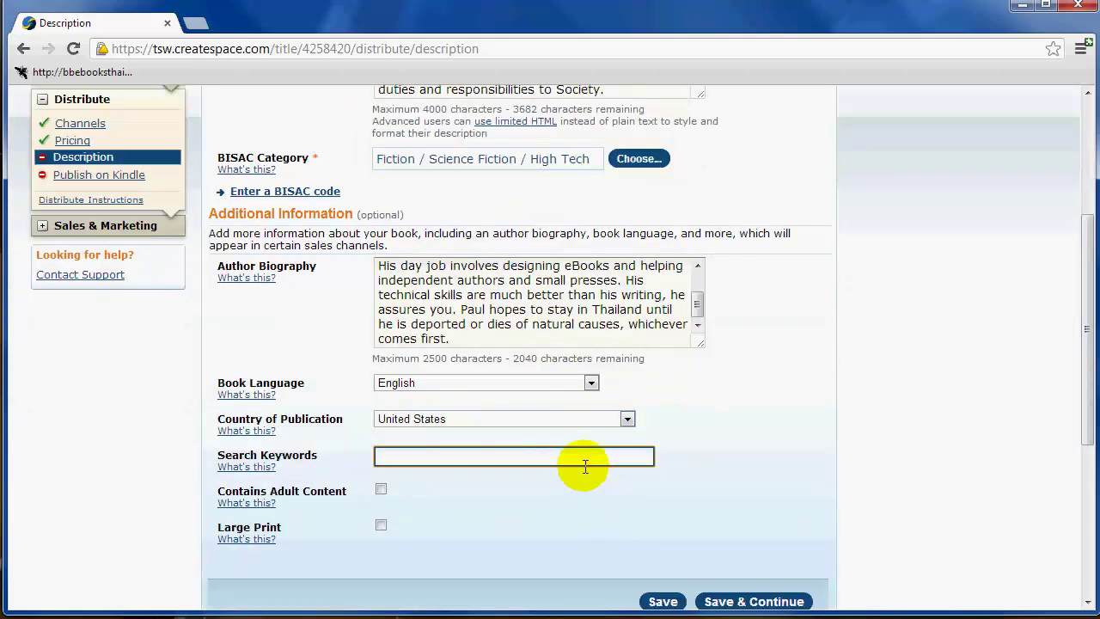
pyautogui.write('nce Fiction, Thriller, Young Adult, Technology')
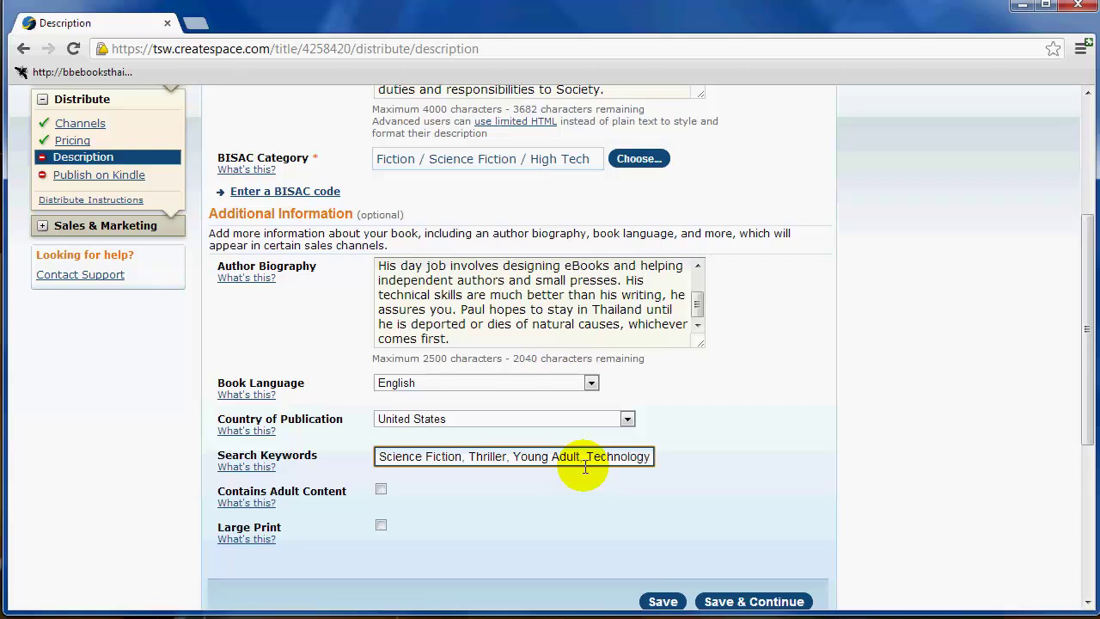
pyautogui.write(', Suspense')
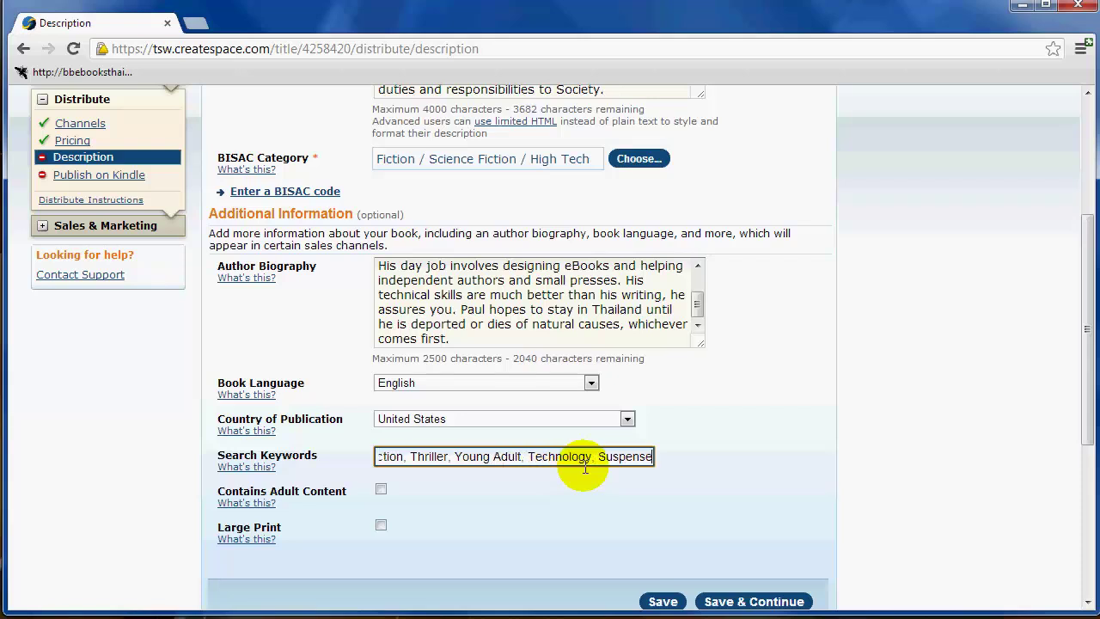
# Save the description details with Save & Continue
pyautogui.click(512, 516)
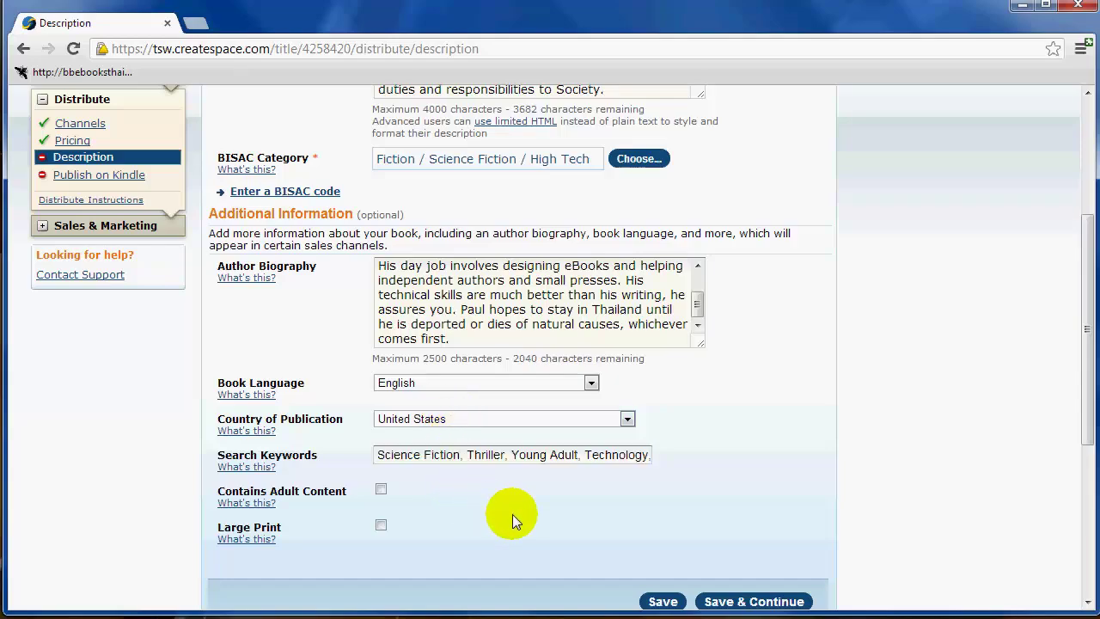
pyautogui.scroll(-1, 803, 369)
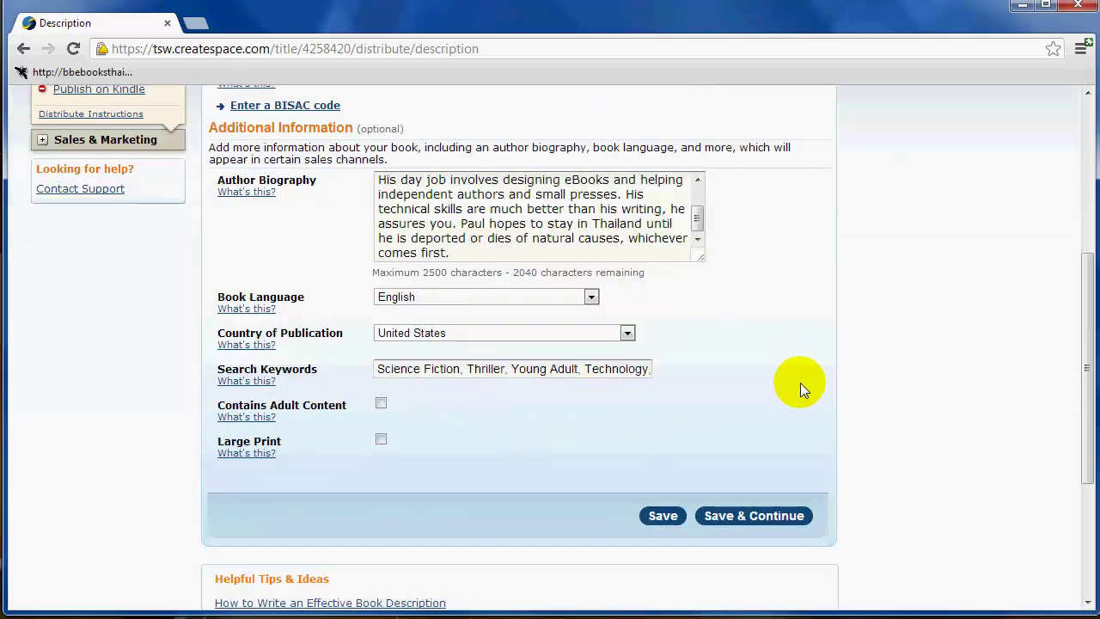
pyautogui.scroll(4, 800, 395)
pyautogui.scroll(-5, 801, 399)
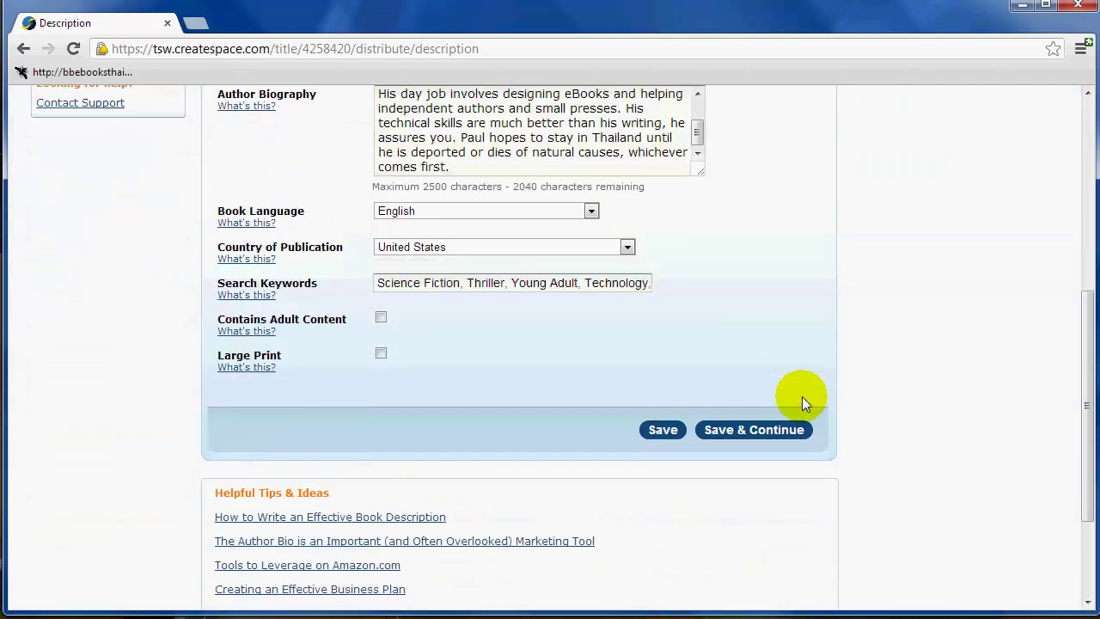
pyautogui.click(755, 428)
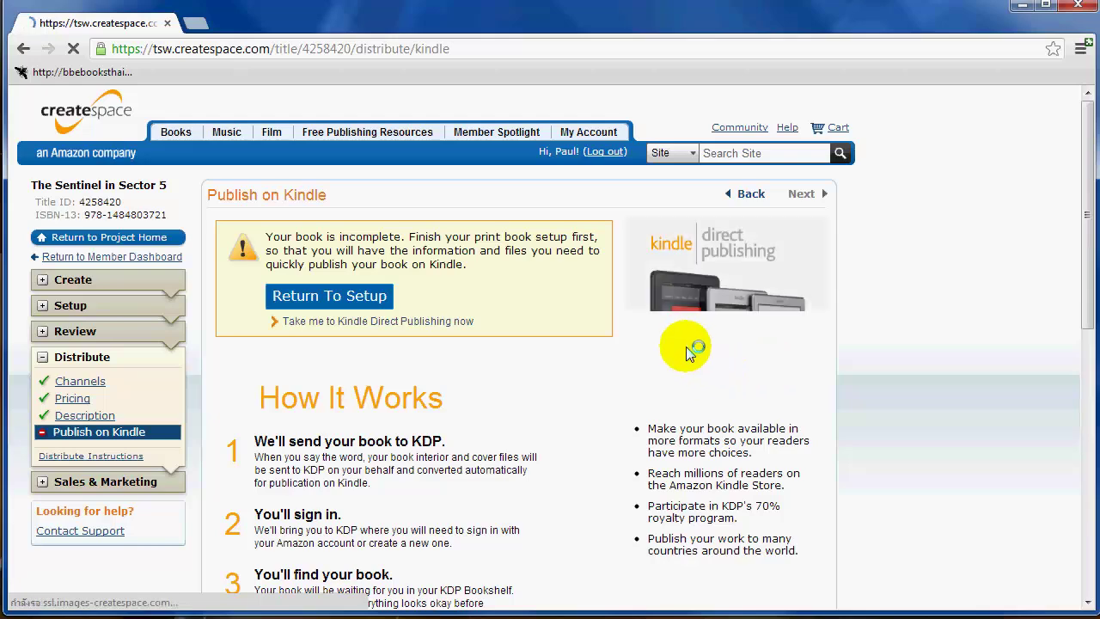
# Scroll through the Publish on Kindle page to check the Kindle interior PDF and cover notes
pyautogui.scroll(-2, 479, 417)
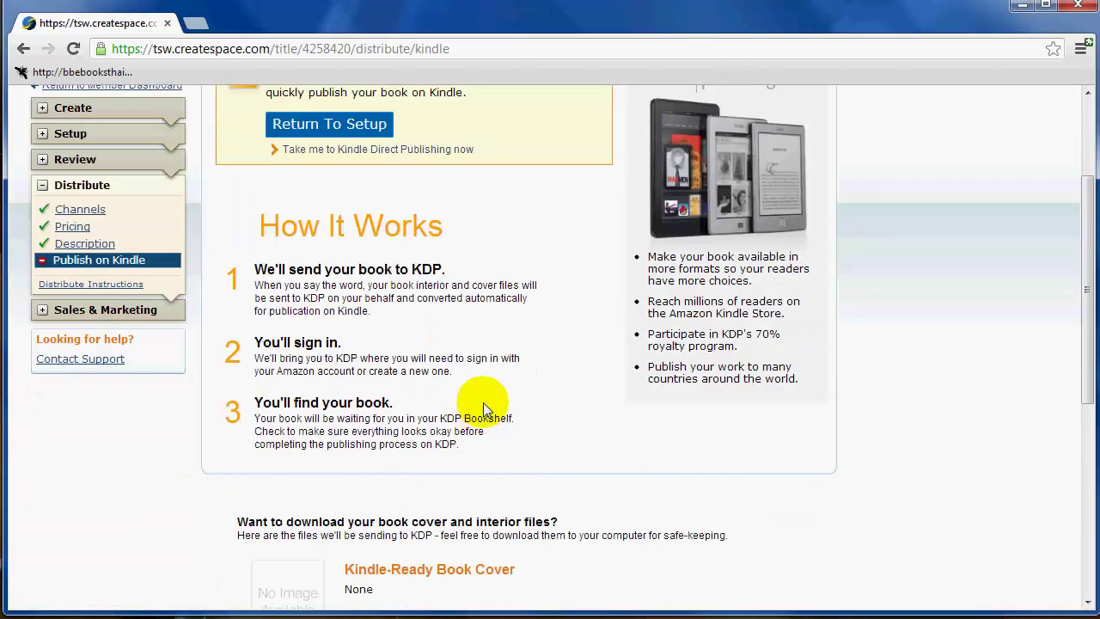
pyautogui.scroll(-1, 484, 393)
pyautogui.scroll(3, 535, 336)
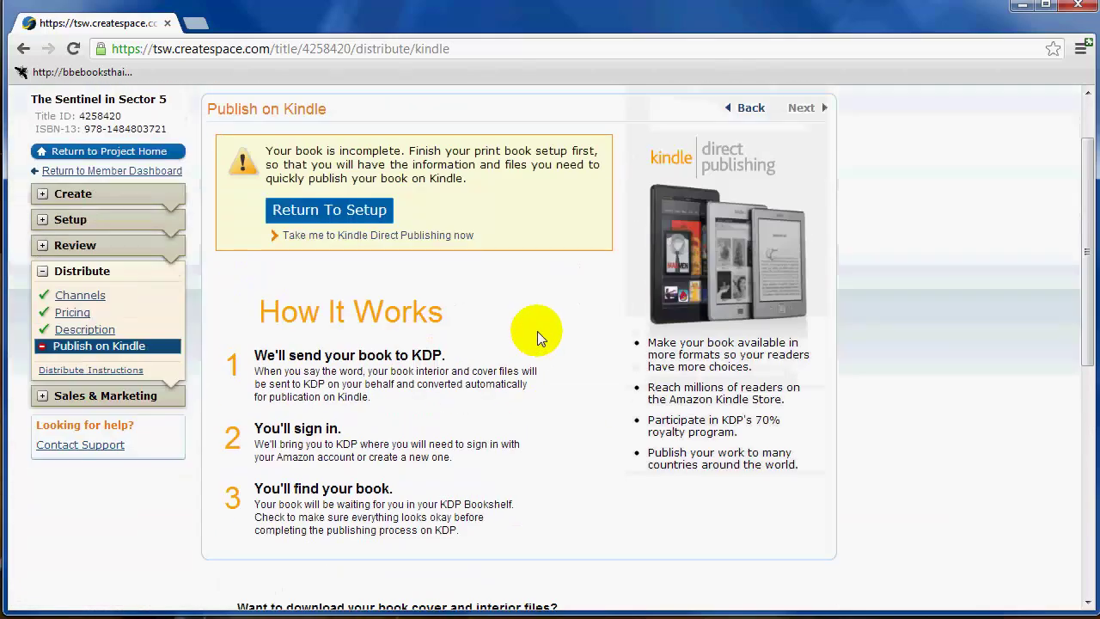
pyautogui.scroll(-3, 537, 331)
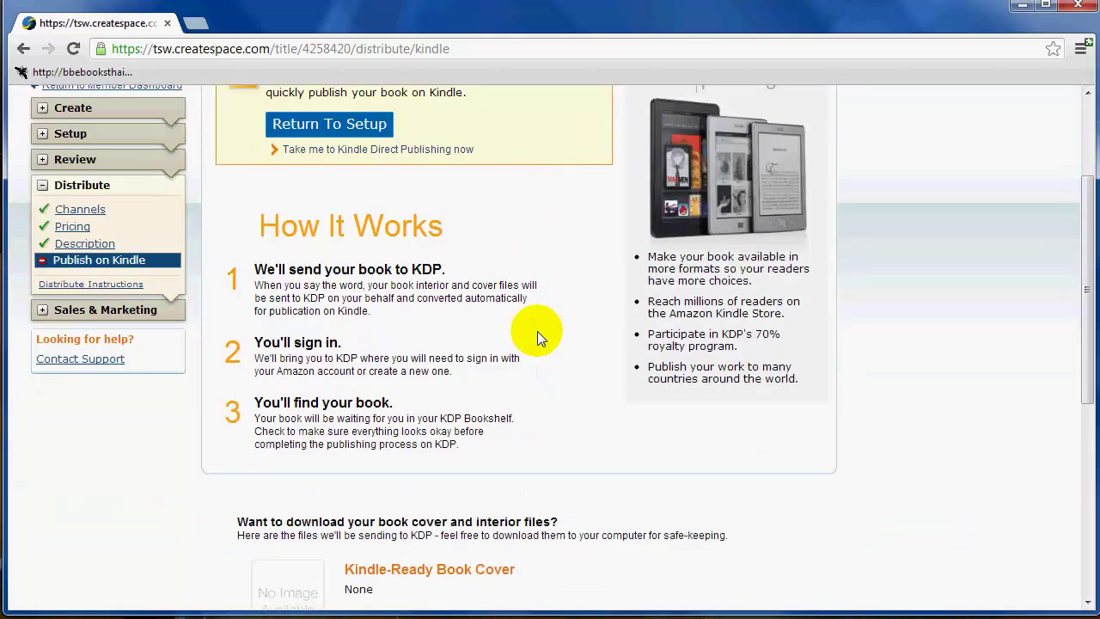
pyautogui.scroll(2, 537, 331)
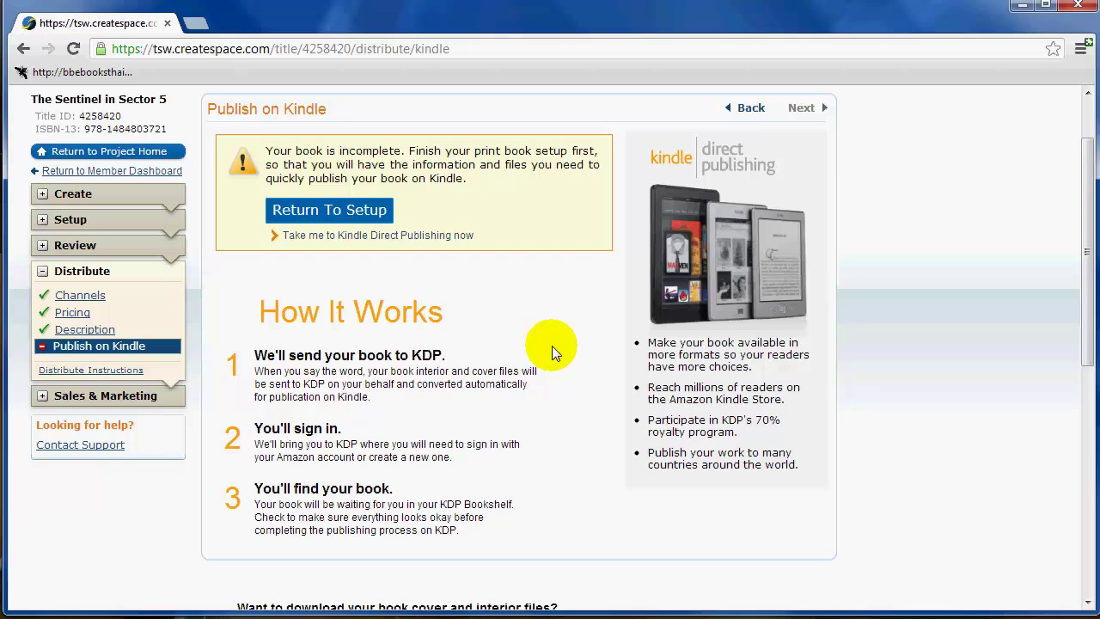
pyautogui.scroll(-4, 548, 341)
pyautogui.scroll(4, 541, 323)
pyautogui.scroll(-4, 542, 321)
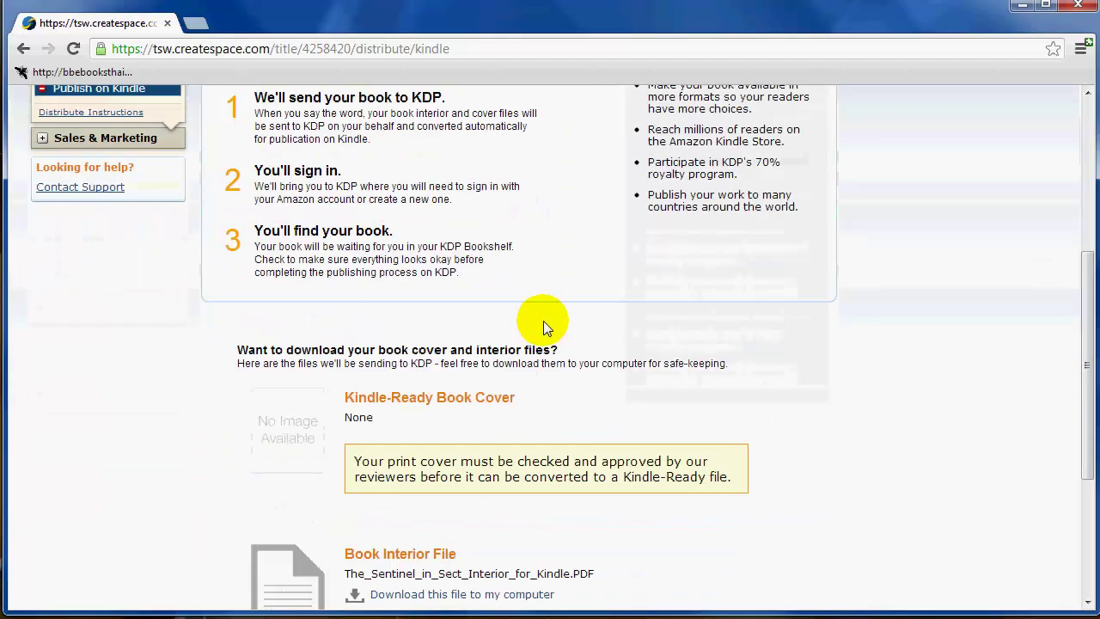
pyautogui.scroll(-3, 544, 323)
pyautogui.scroll(7, 543, 320)
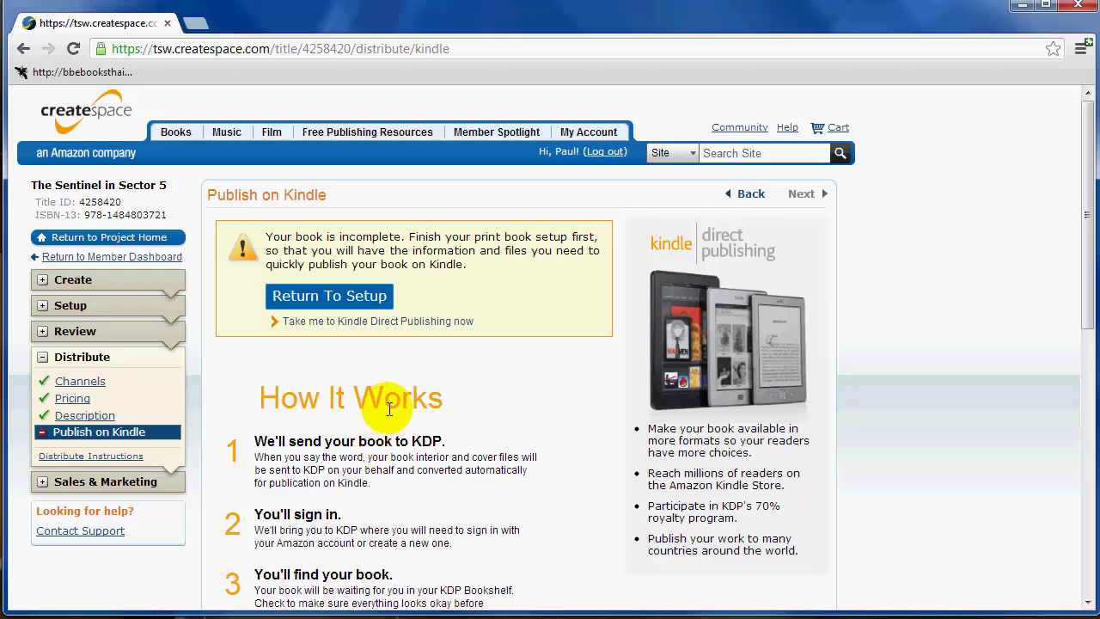
# Expand the Review and Setup stages and open the Complete Setup summary
pyautogui.click(42, 334)
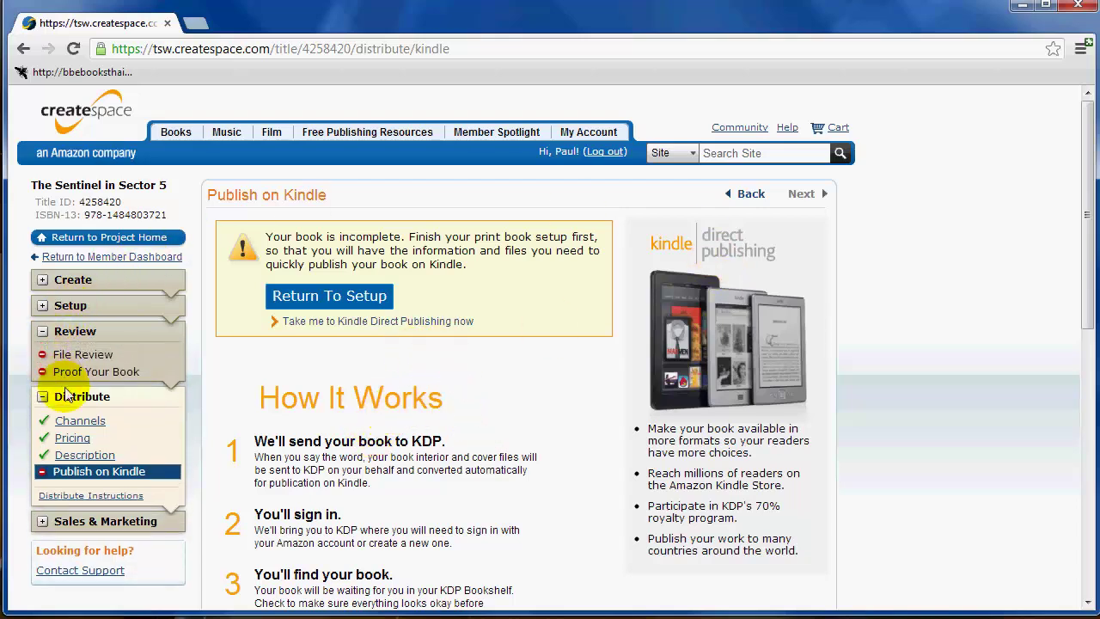
pyautogui.click(45, 308)
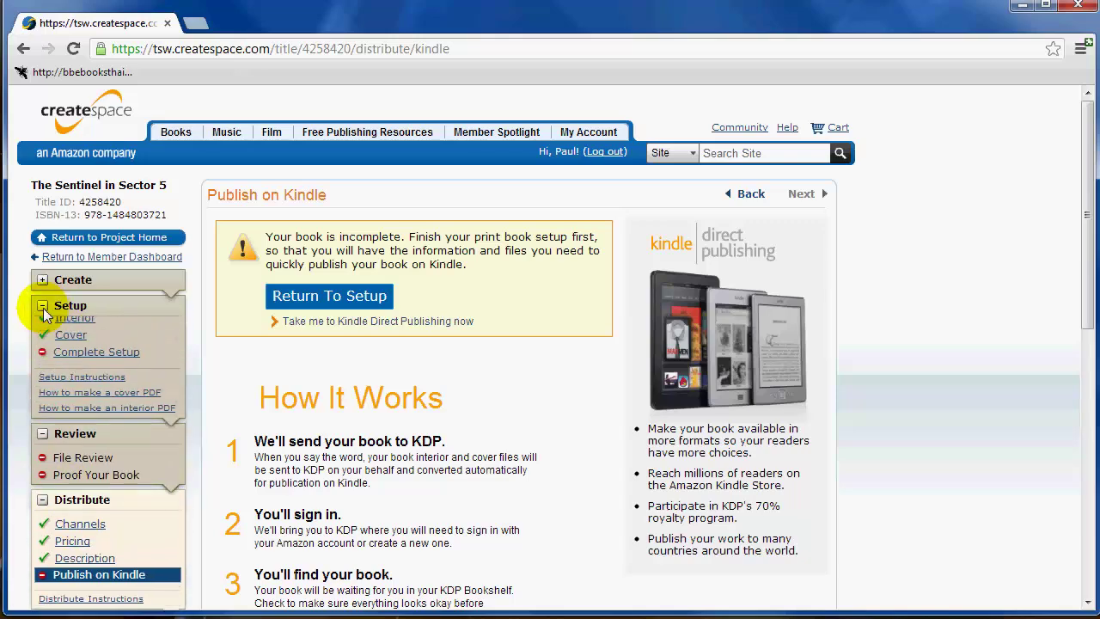
pyautogui.click(90, 400)
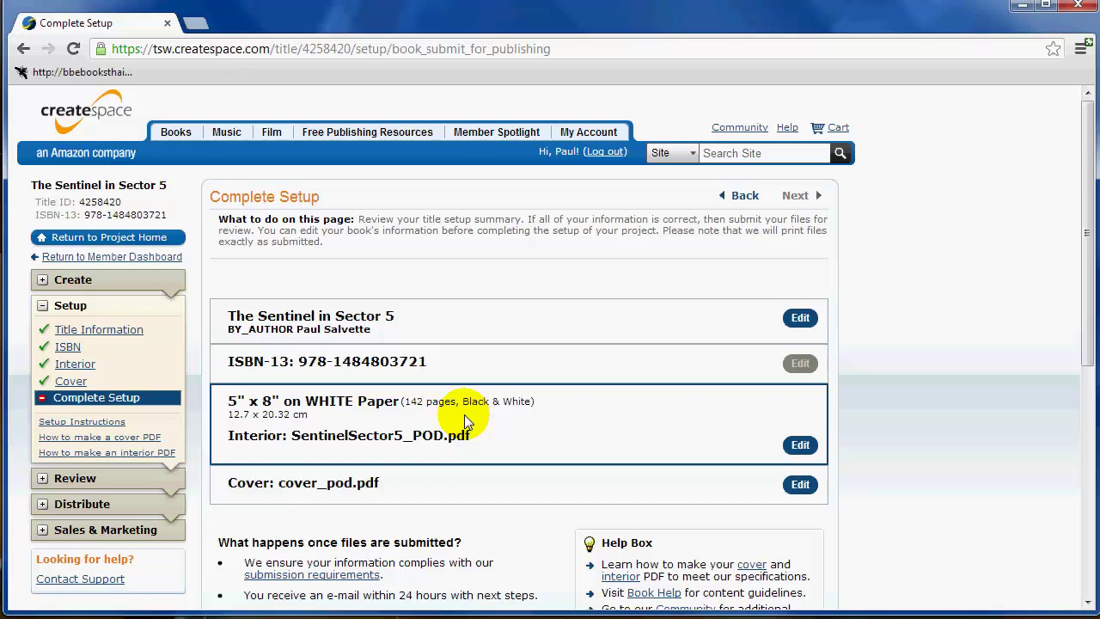
# Scroll through The Sentinel in Sector 5 summary down to Submit Files for Review
pyautogui.scroll(-1, 484, 344)
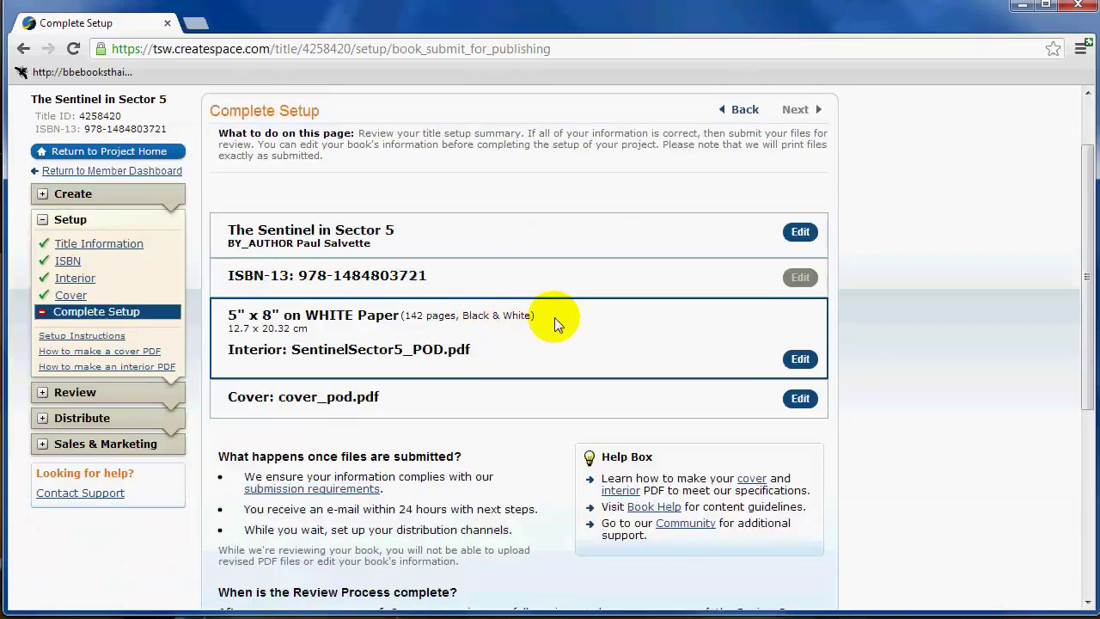
pyautogui.scroll(-2, 558, 322)
pyautogui.scroll(2, 561, 310)
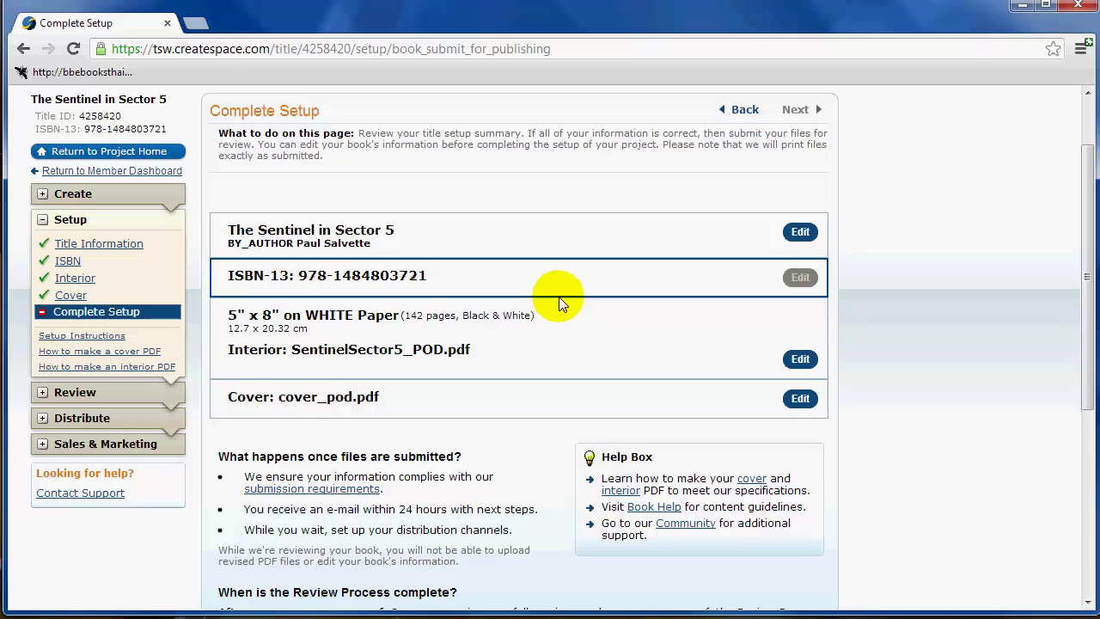
pyautogui.scroll(-2, 558, 296)
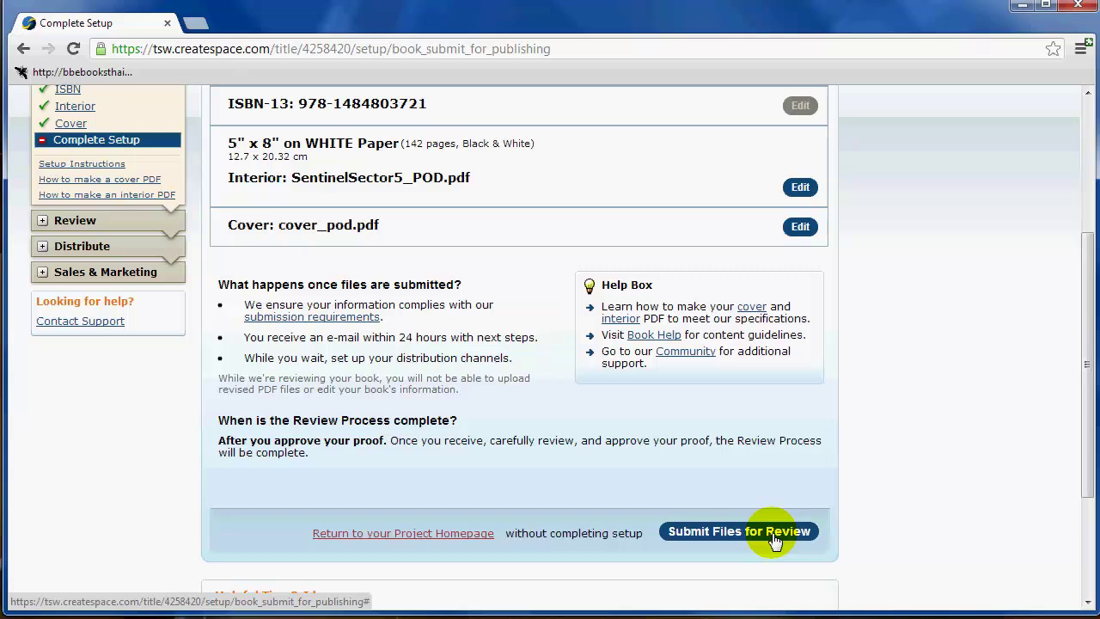
pyautogui.scroll(-1, 774, 540)
# Submit the files for review and scroll the Channels page to Expanded Distribution
pyautogui.click(762, 445)
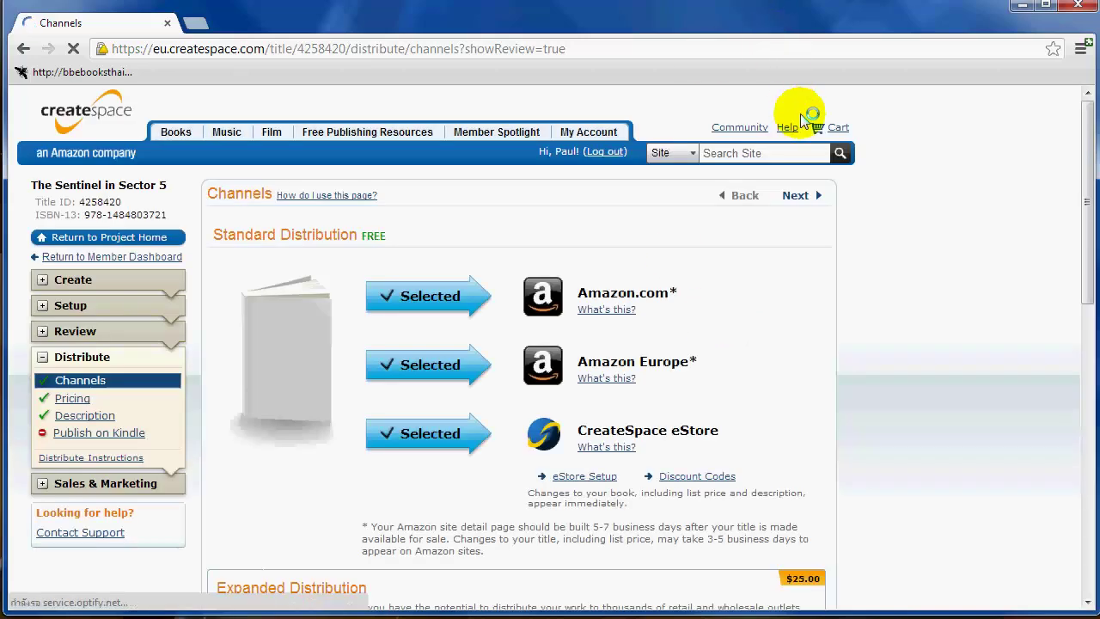
pyautogui.scroll(-5, 843, 271)
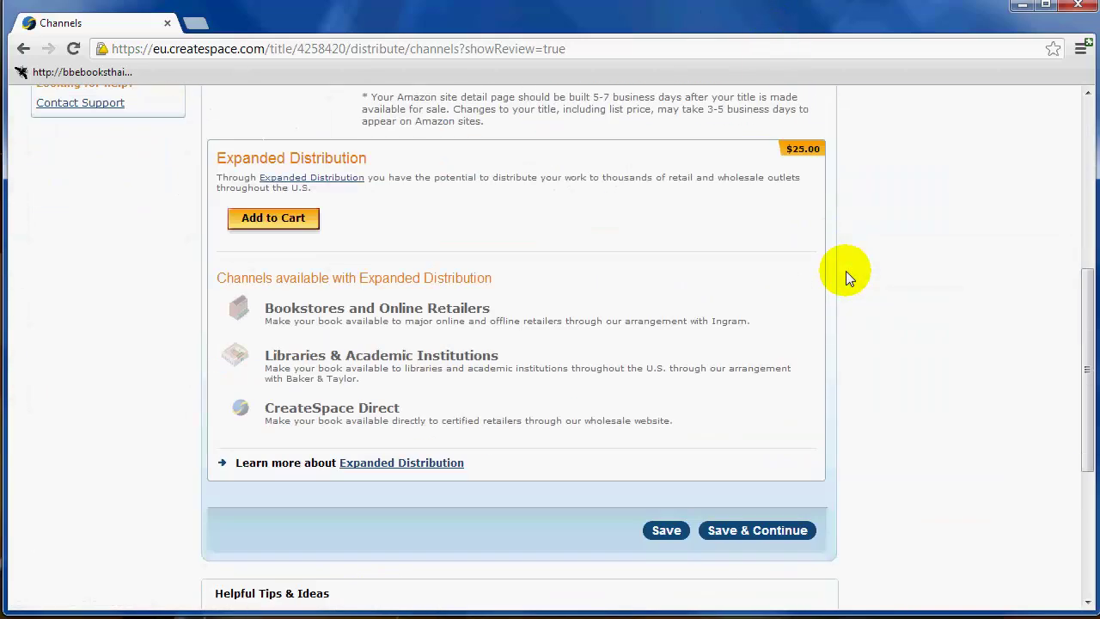